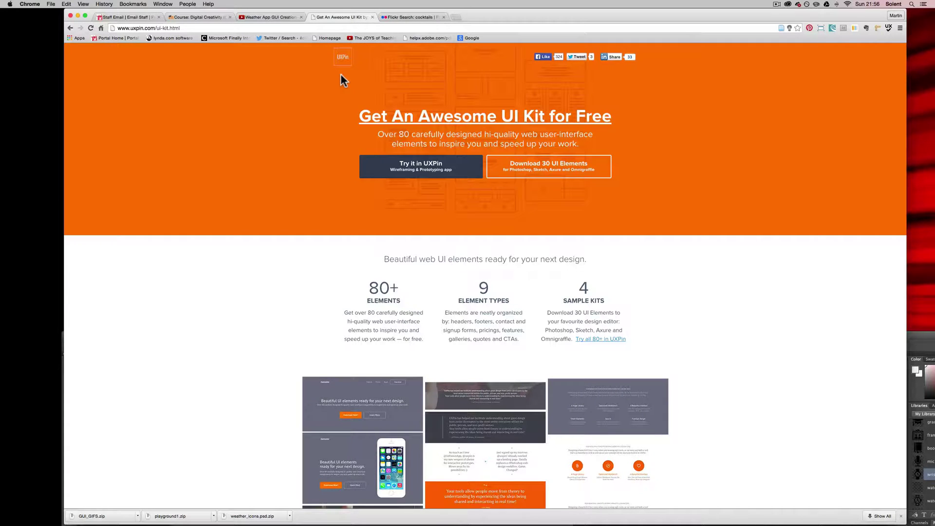
Scroll through the UXPin UI kit's element samples, then go to the Flickr 'cocktails' search tab.
{"action": "scroll", "coordinate": [743, 266], "scroll_direction": "down", "scroll_amount": 10}
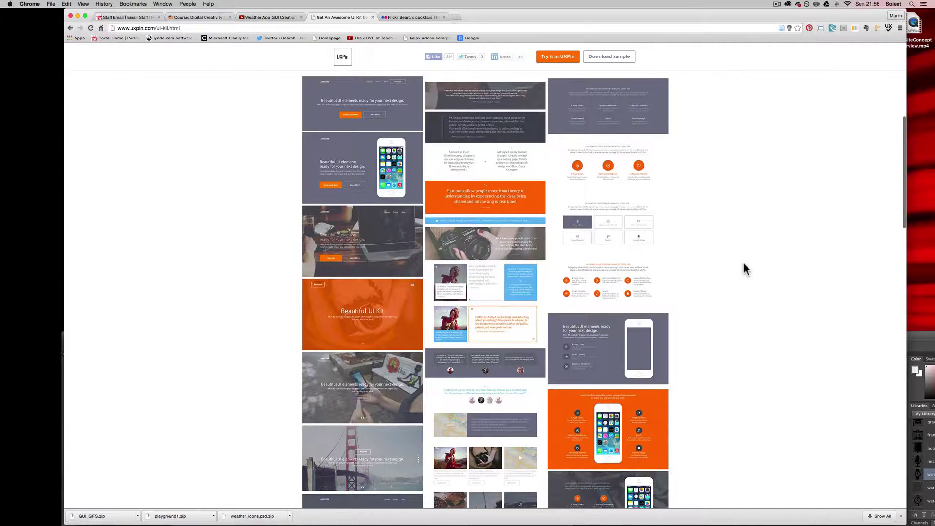
{"action": "scroll", "coordinate": [744, 264], "scroll_direction": "down", "scroll_amount": 6}
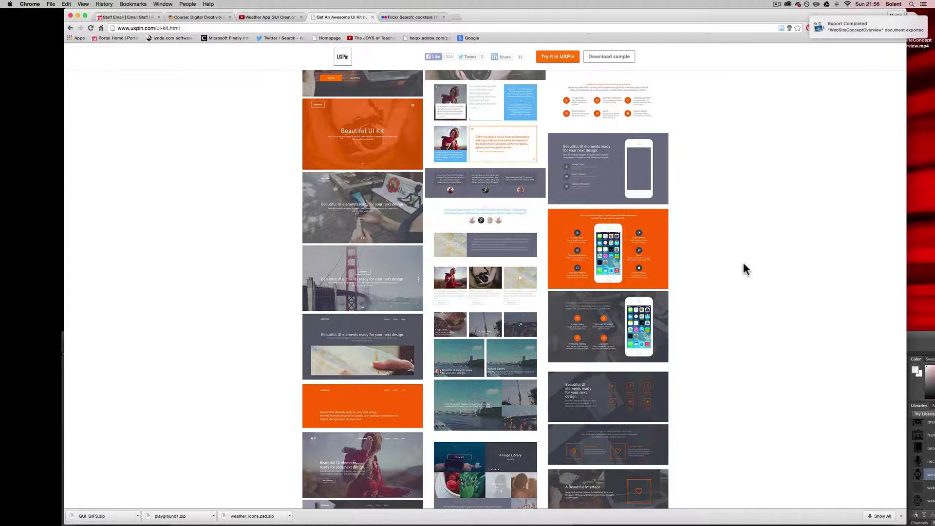
{"action": "scroll", "coordinate": [744, 265], "scroll_direction": "down", "scroll_amount": 6}
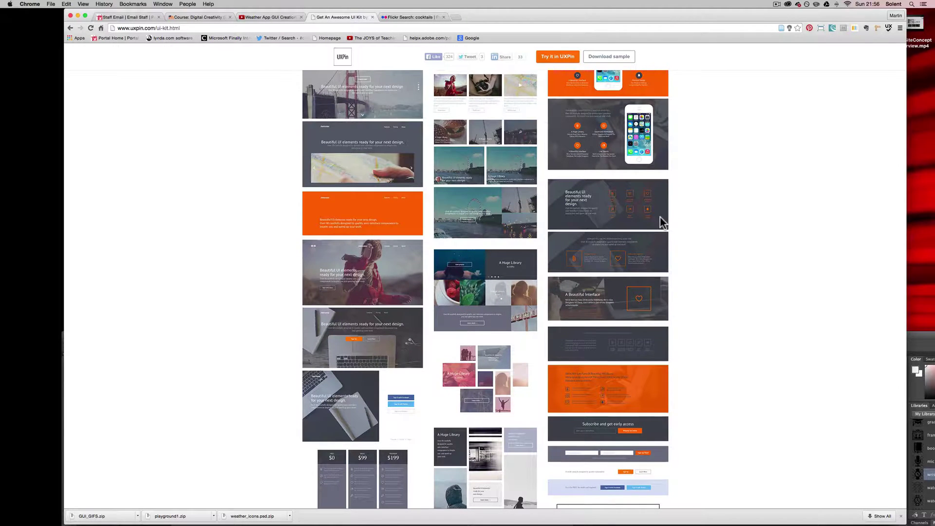
{"action": "scroll", "coordinate": [661, 220], "scroll_direction": "down", "scroll_amount": 10}
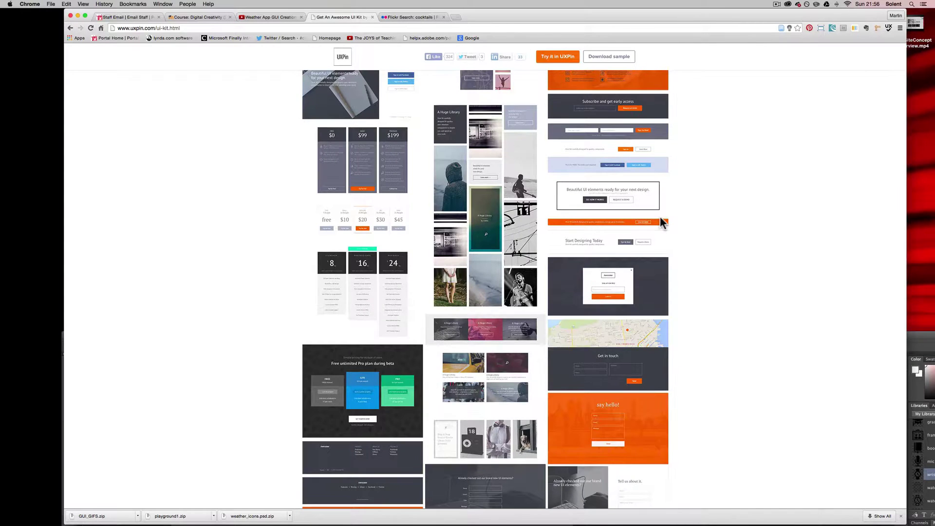
{"action": "scroll", "coordinate": [660, 221], "scroll_direction": "up", "scroll_amount": 20}
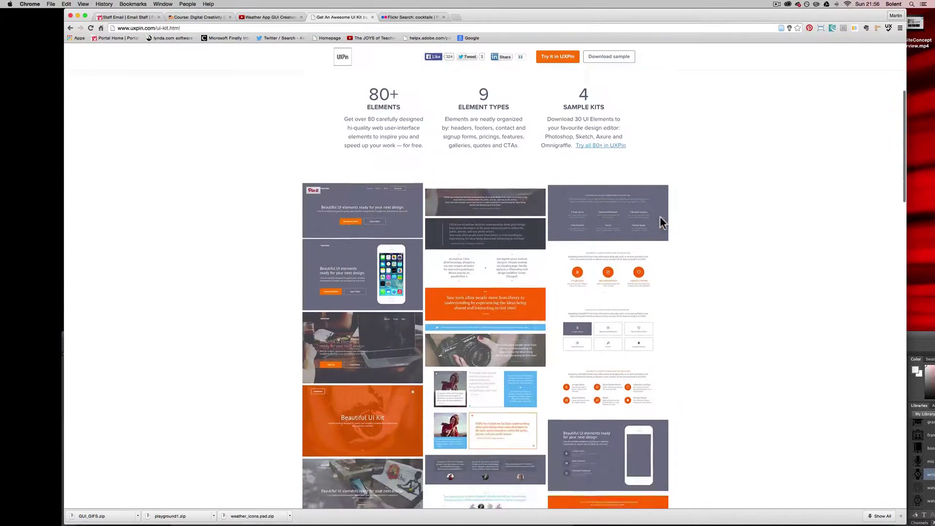
{"action": "scroll", "coordinate": [661, 223], "scroll_direction": "down", "scroll_amount": 3}
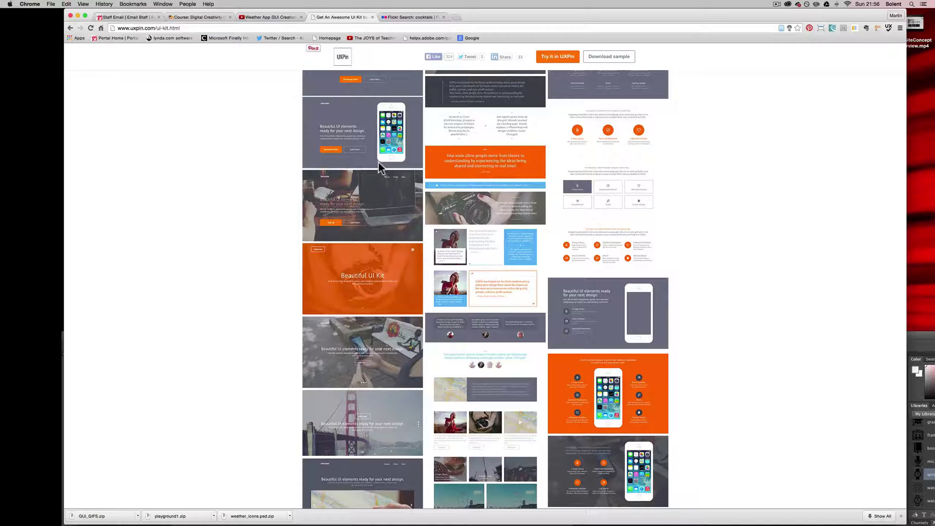
{"action": "left_click", "coordinate": [406, 17]}
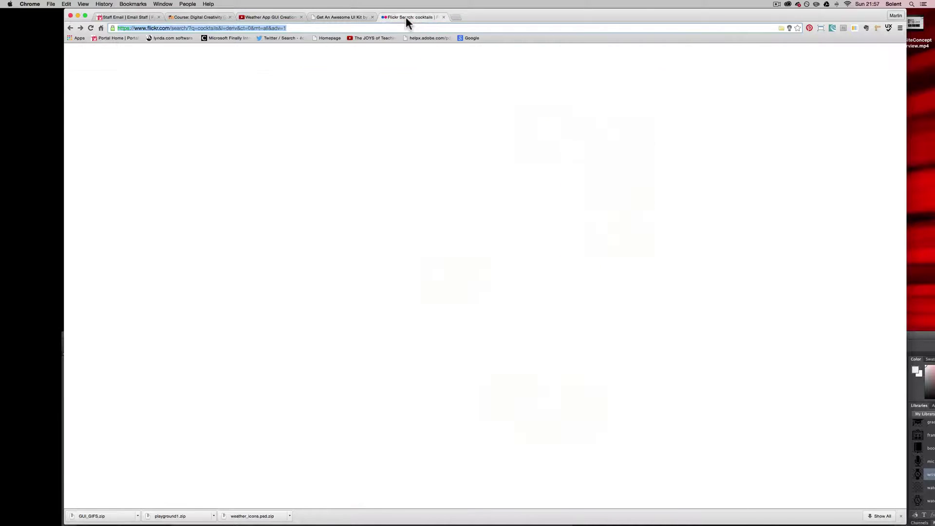
Check the Flickr License filter options, leaving them unchanged.
{"action": "scroll", "coordinate": [586, 182], "scroll_direction": "up", "scroll_amount": 10}
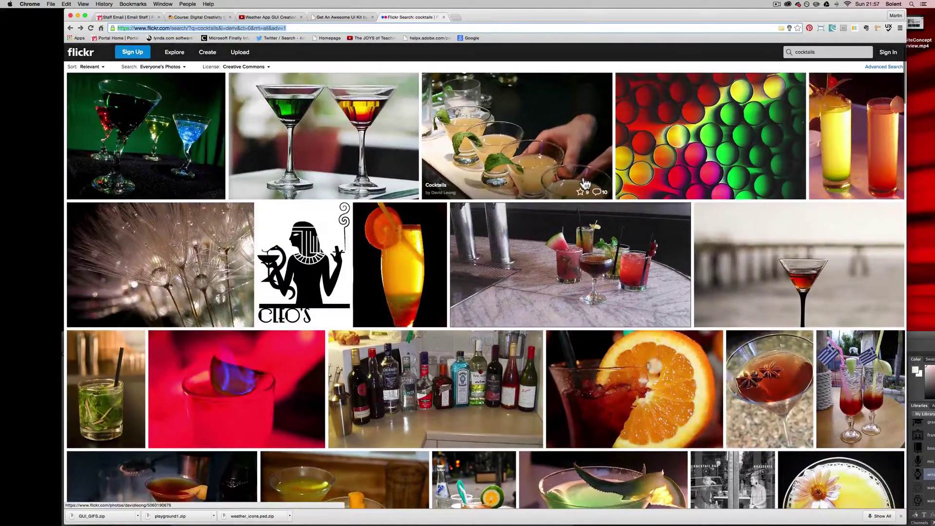
{"action": "left_click", "coordinate": [267, 68]}
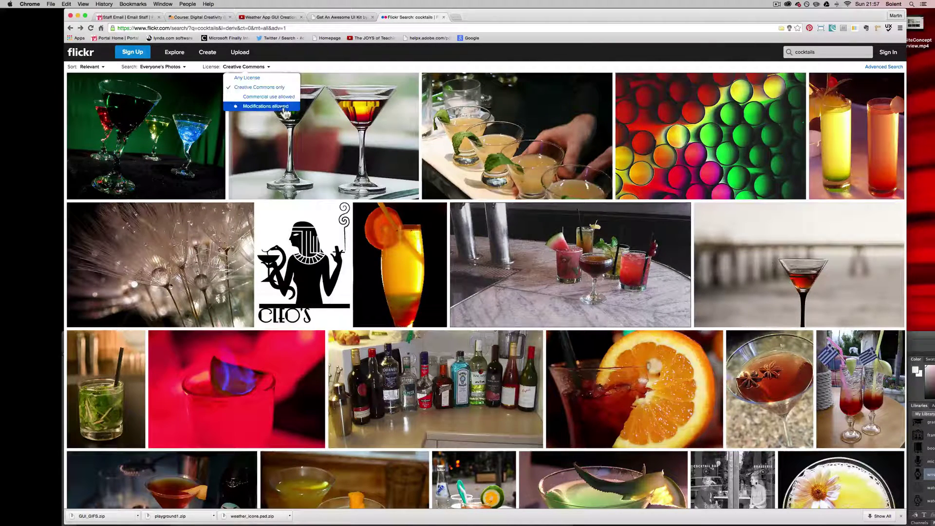
{"action": "left_click", "coordinate": [329, 66]}
Open the two martini glasses photo and view its 'Some rights reserved' licence terms.
{"action": "left_click", "coordinate": [350, 122]}
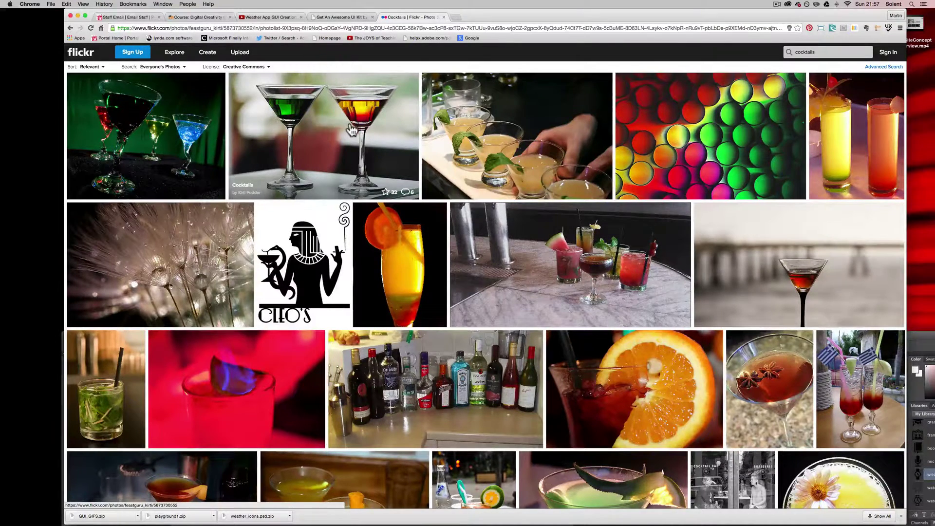
{"action": "scroll", "coordinate": [706, 292], "scroll_direction": "down", "scroll_amount": 4}
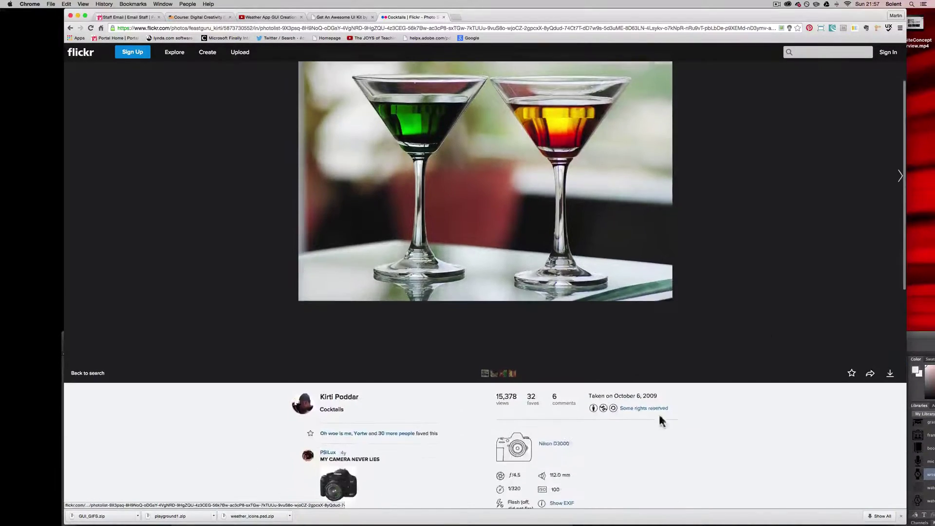
{"action": "left_click", "coordinate": [643, 409]}
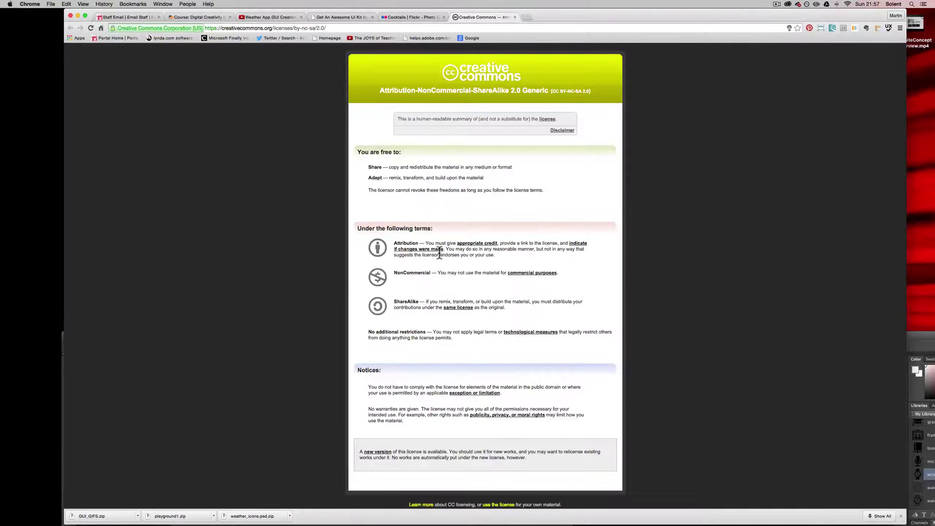
Read the CC Attribution-NonCommercial-ShareAlike 2.0 summary, then close that tab.
{"action": "scroll", "coordinate": [439, 253], "scroll_direction": "down", "scroll_amount": 1}
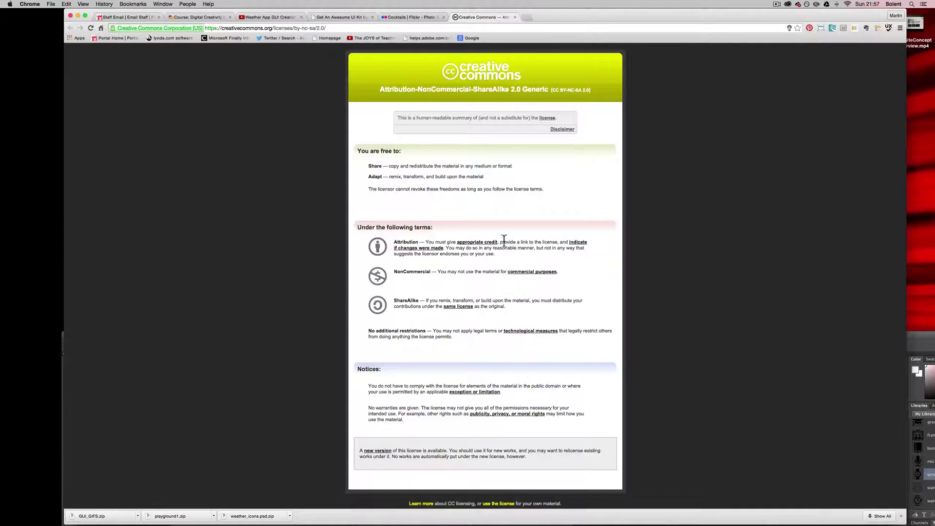
{"action": "left_click", "coordinate": [515, 17]}
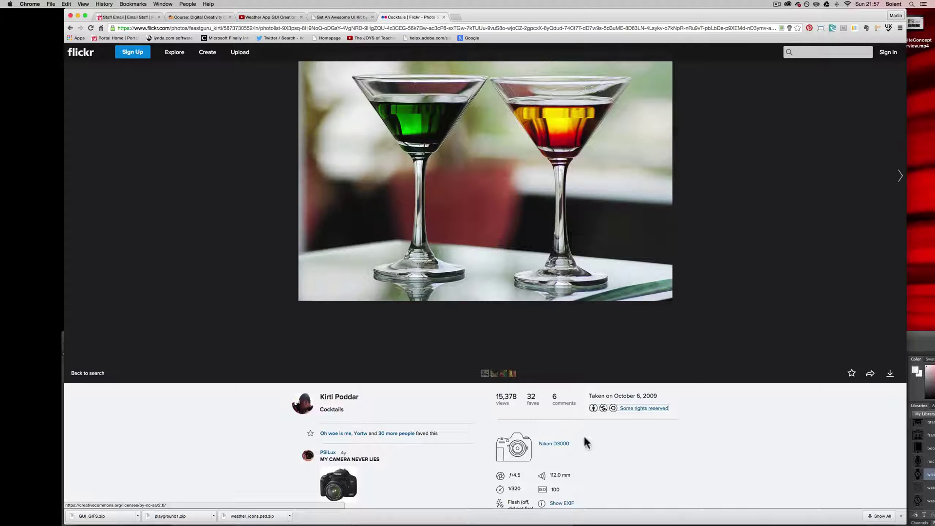
Close the Flickr cocktail photo and Weather App GUI Creation tabs, then minimize Chrome.
{"action": "left_click", "coordinate": [644, 409]}
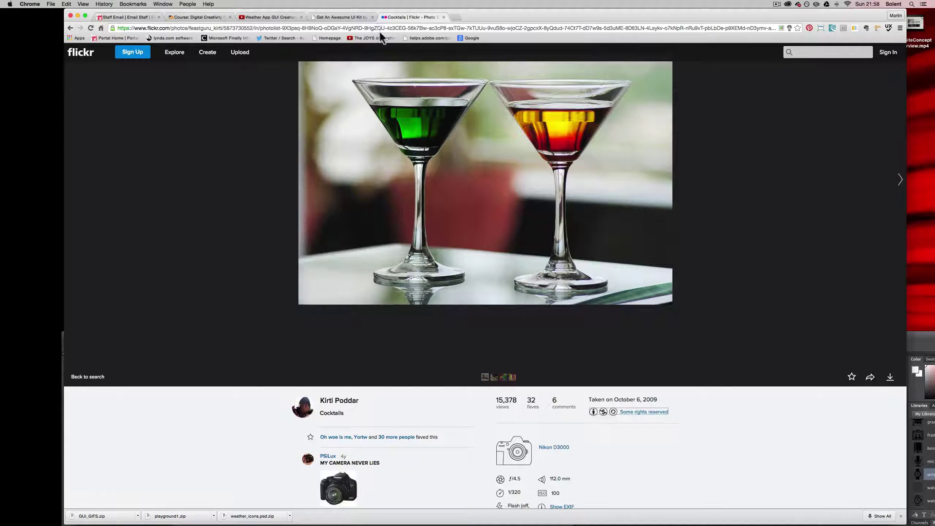
{"action": "left_click", "coordinate": [444, 18]}
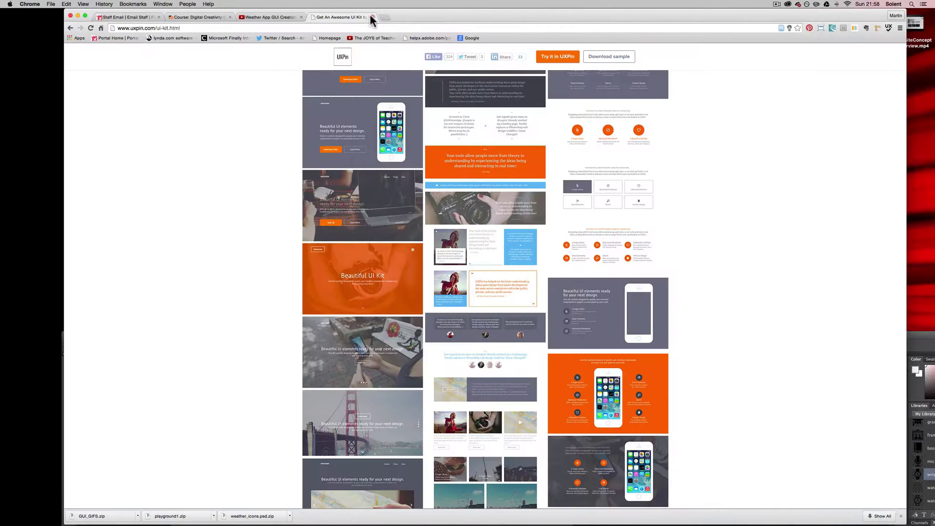
{"action": "left_click", "coordinate": [301, 17]}
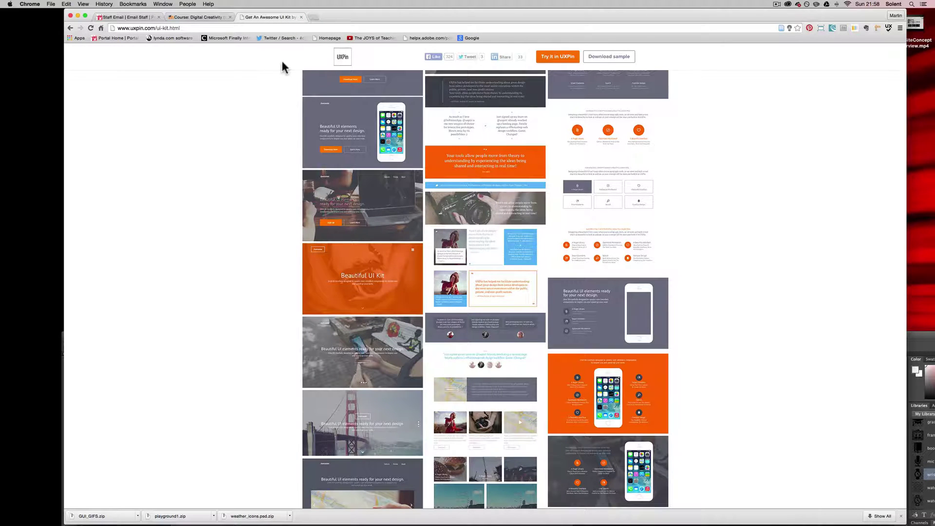
{"action": "left_click", "coordinate": [77, 16]}
Close UXPin Awesome UI KIT.psd with Don't Save and move the Photoshop window to the top-left.
{"action": "left_click", "coordinate": [387, 336]}
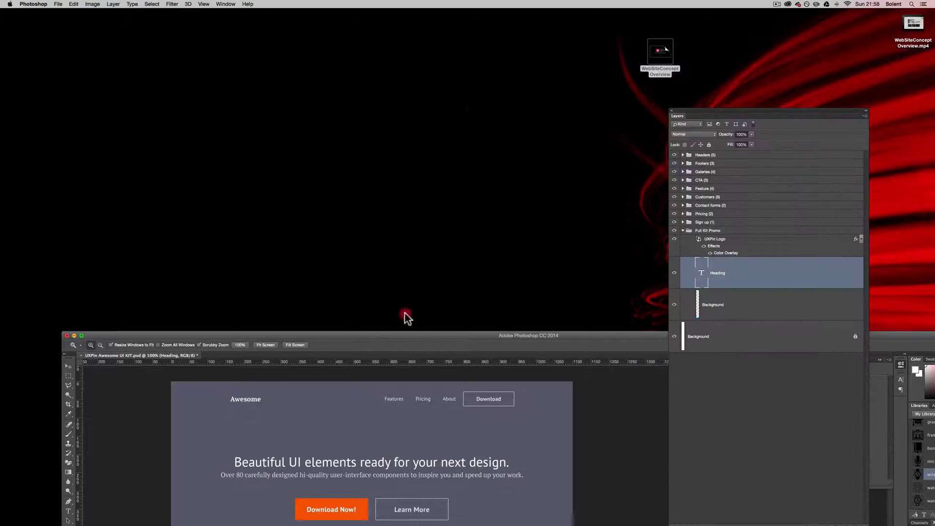
{"action": "left_click_drag", "start_coordinate": [502, 339], "coordinate": [486, 33]}
{"action": "scroll", "coordinate": [533, 413], "scroll_direction": "down", "scroll_amount": 20}
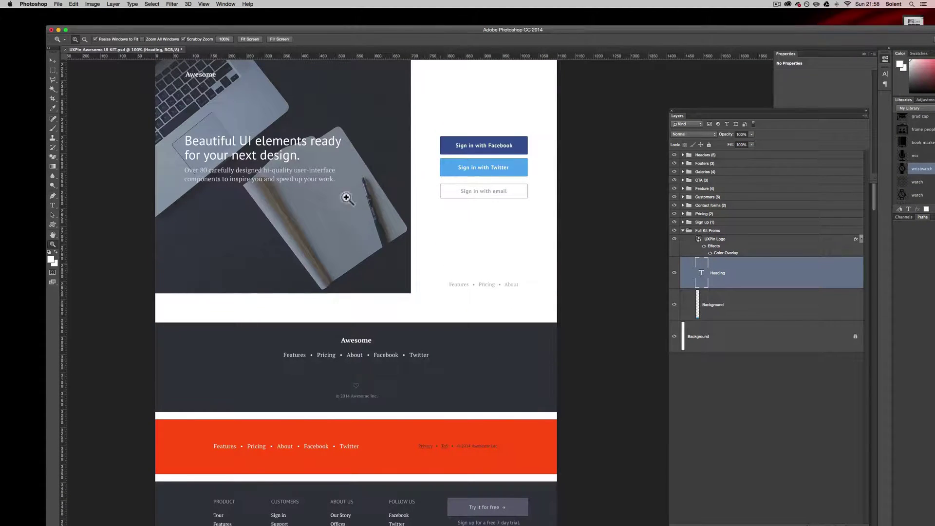
{"action": "left_click", "coordinate": [66, 49]}
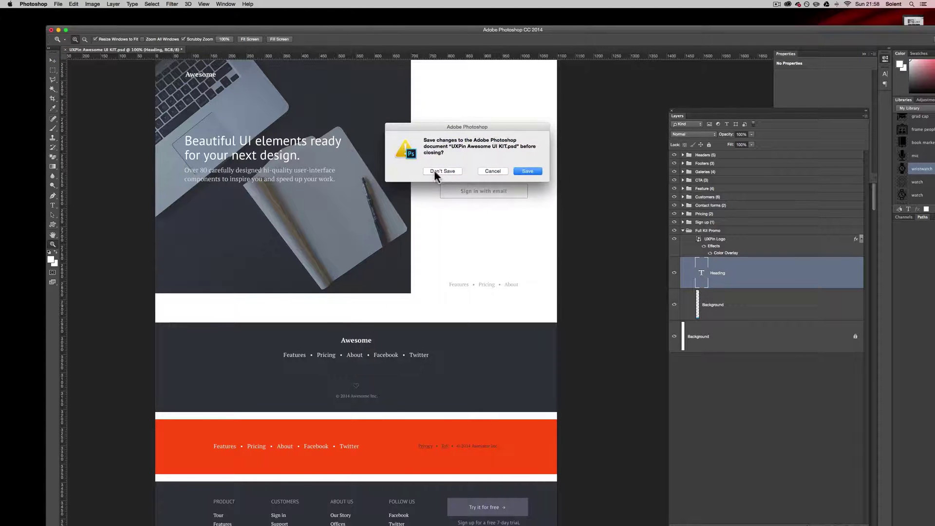
{"action": "left_click", "coordinate": [436, 171]}
{"action": "left_click_drag", "start_coordinate": [525, 31], "coordinate": [483, 15]}
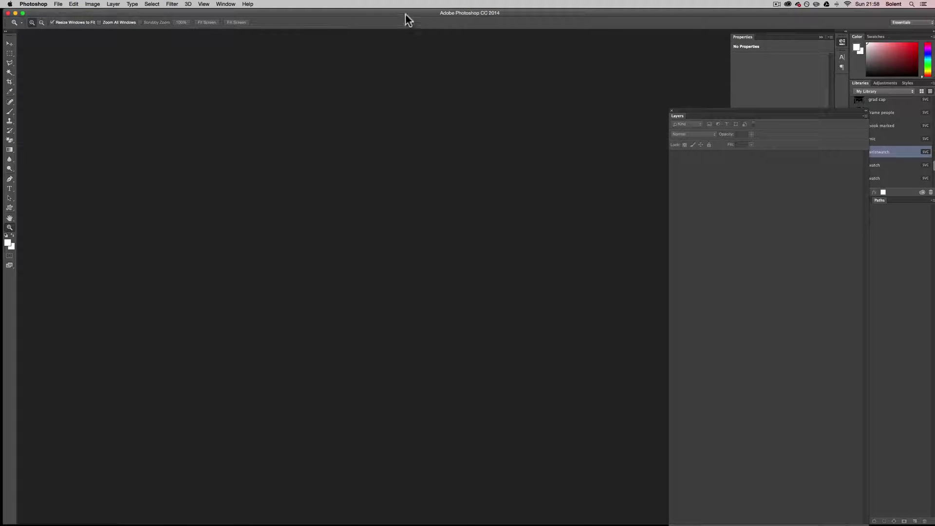
Reset the workspace to the Essentials layout.
{"action": "left_click", "coordinate": [226, 4]}
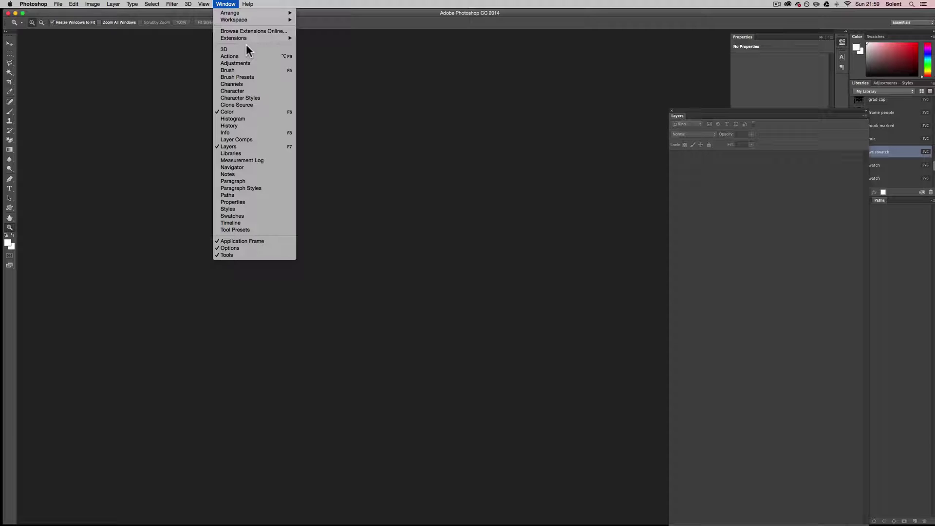
{"action": "mouse_move", "coordinate": [254, 19]}
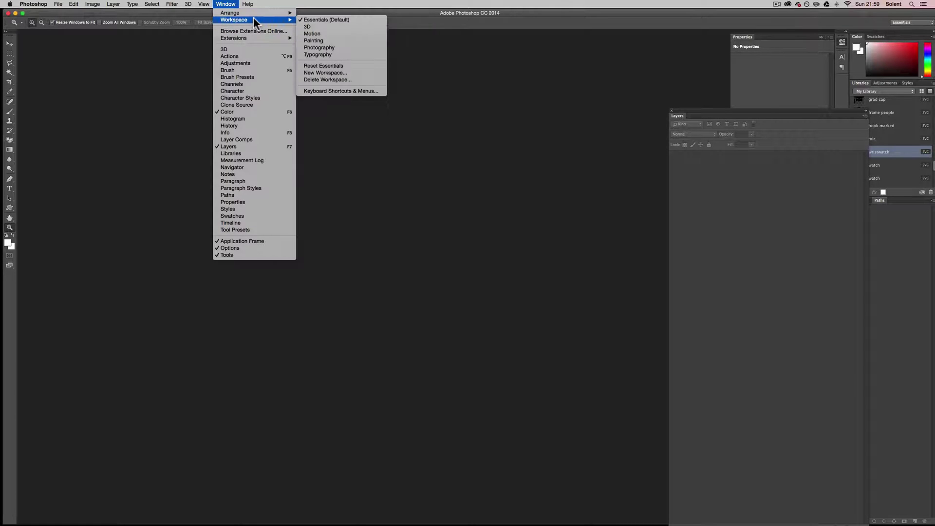
{"action": "left_click", "coordinate": [352, 64]}
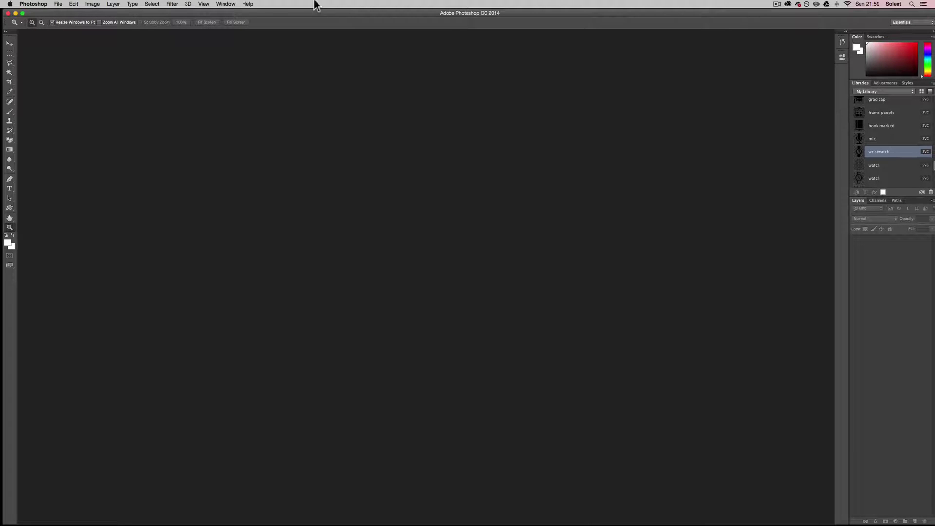
Show the Actions panel and enlarge it so the 960 GRIDS set is visible.
{"action": "left_click", "coordinate": [223, 4]}
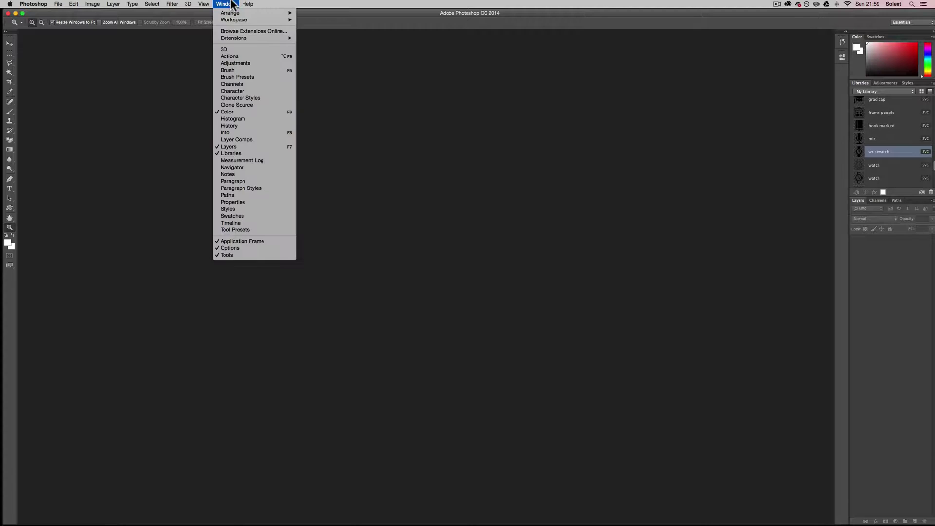
{"action": "left_click", "coordinate": [248, 55]}
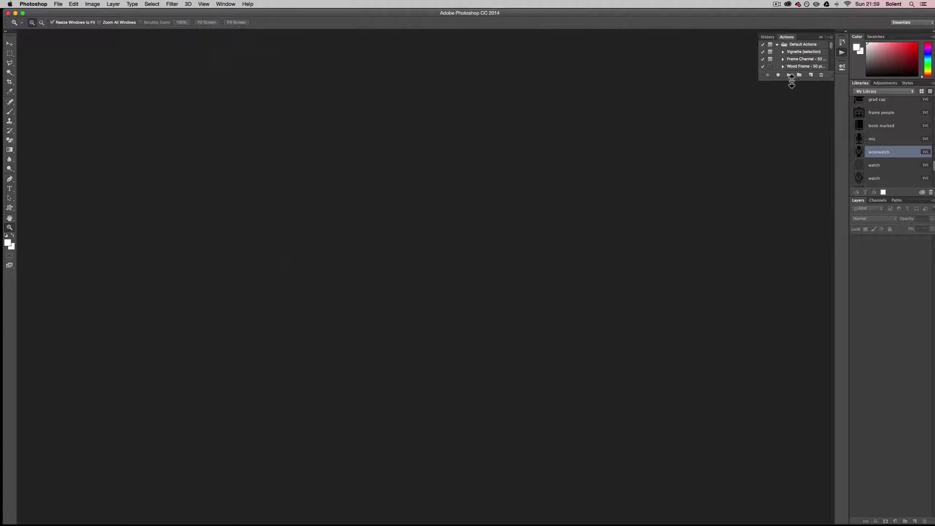
{"action": "left_click_drag", "start_coordinate": [792, 80], "coordinate": [803, 295]}
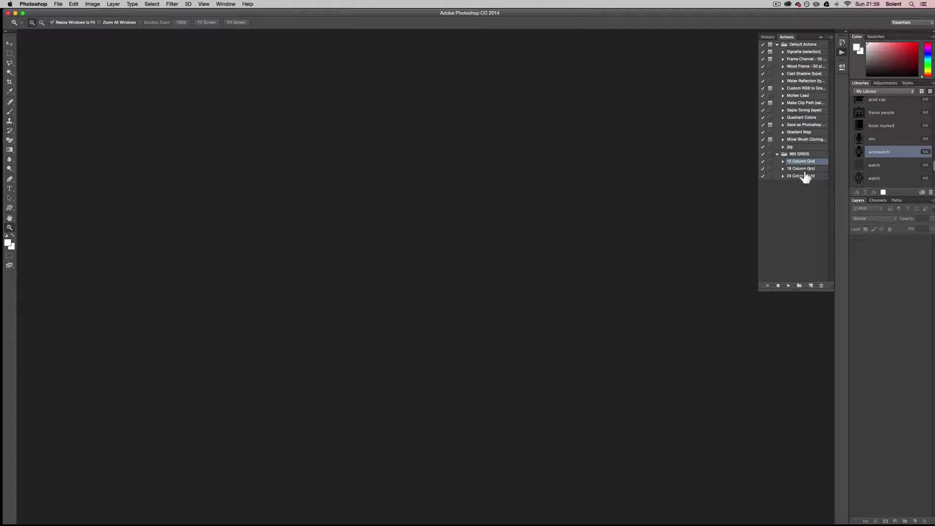
Play the 960 GRIDS '12 Column Grid' action to create the pink-overlay grid document.
{"action": "left_click", "coordinate": [777, 155]}
{"action": "left_click", "coordinate": [777, 154]}
{"action": "left_click", "coordinate": [801, 162]}
{"action": "left_click", "coordinate": [788, 286]}
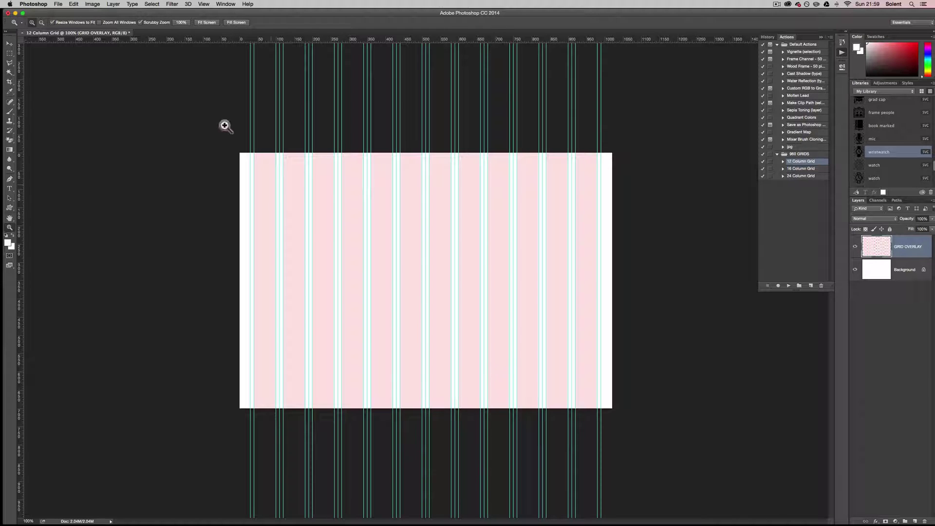
{"action": "left_click", "coordinate": [92, 4]}
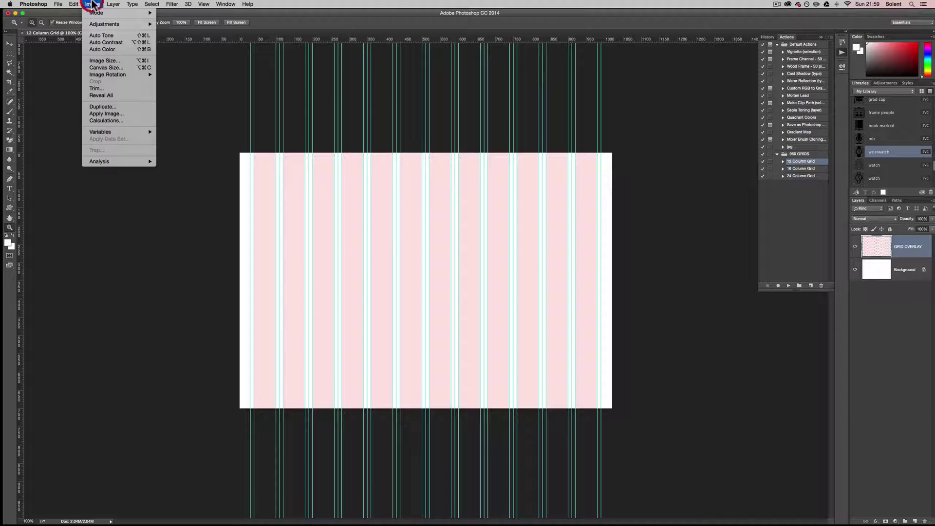
Set the canvas height to 3000 pixels with the anchor at top-middle.
{"action": "left_click", "coordinate": [112, 67]}
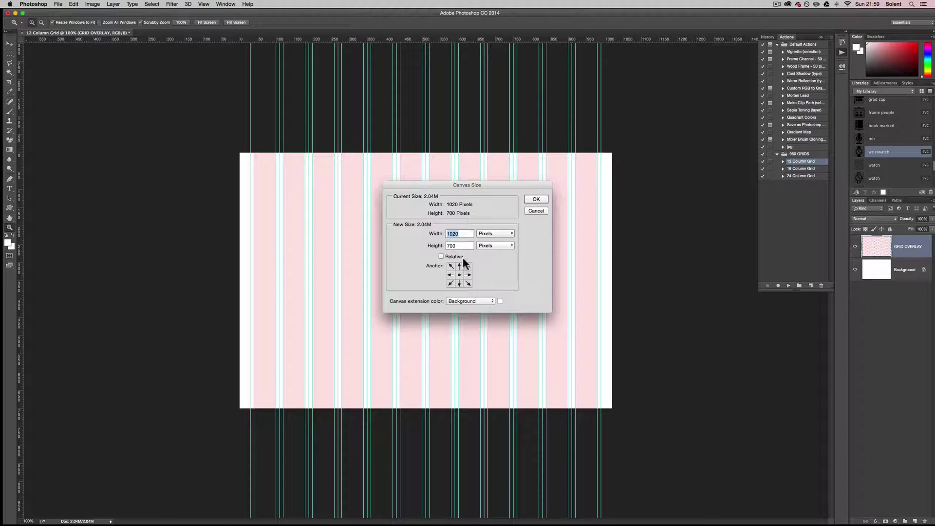
{"action": "left_click", "coordinate": [459, 266]}
{"action": "left_click", "coordinate": [463, 245]}
{"action": "type", "text": "3000"}
{"action": "left_click", "coordinate": [536, 200]}
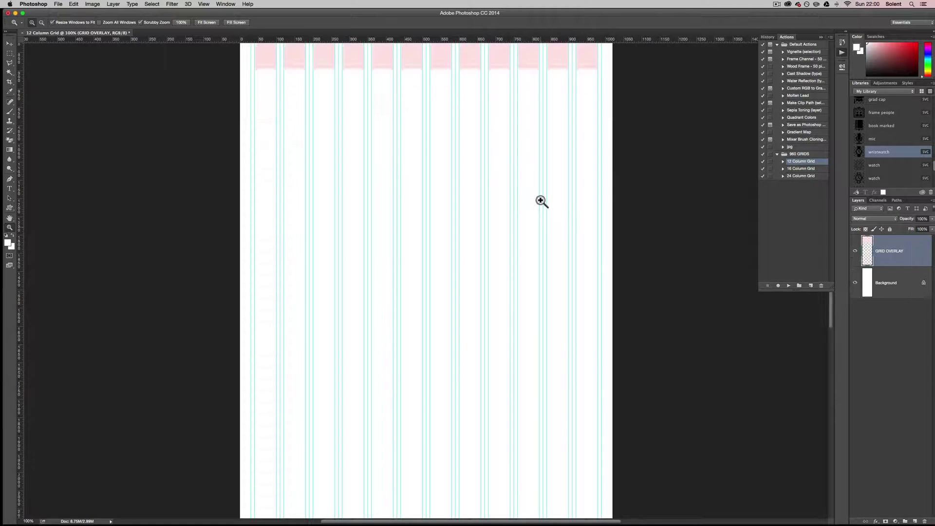
With the Move tool, stretch the pink GRID OVERLAY down the full page height.
{"action": "scroll", "coordinate": [541, 200], "scroll_direction": "down", "scroll_amount": 6}
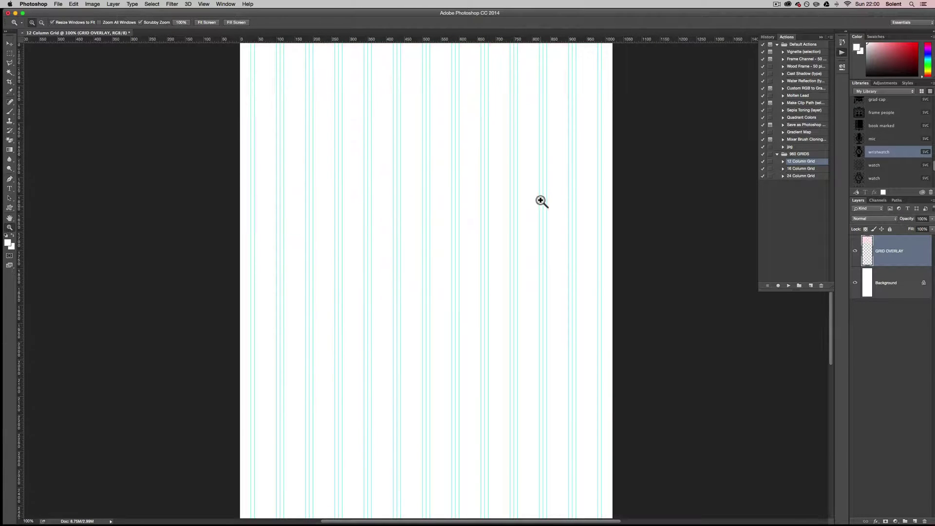
{"action": "scroll", "coordinate": [541, 200], "scroll_direction": "up", "scroll_amount": 2}
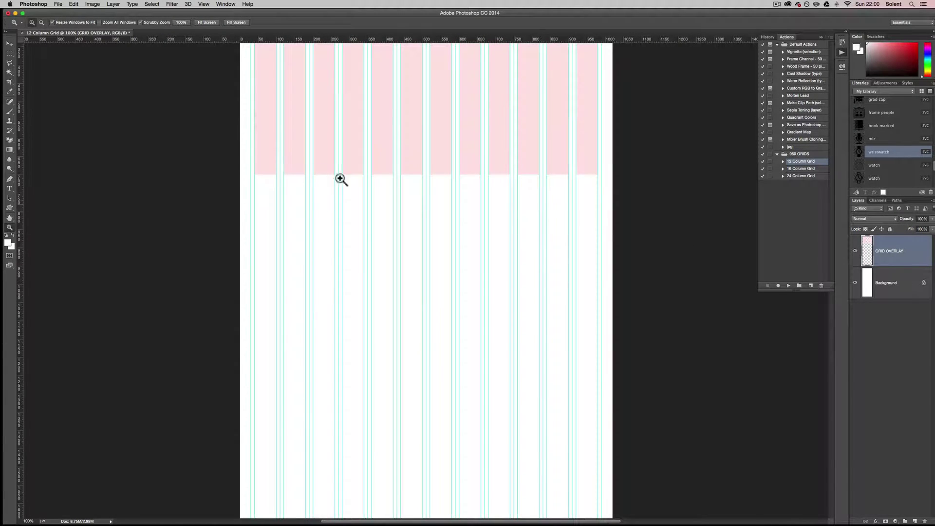
{"action": "left_click", "coordinate": [9, 43]}
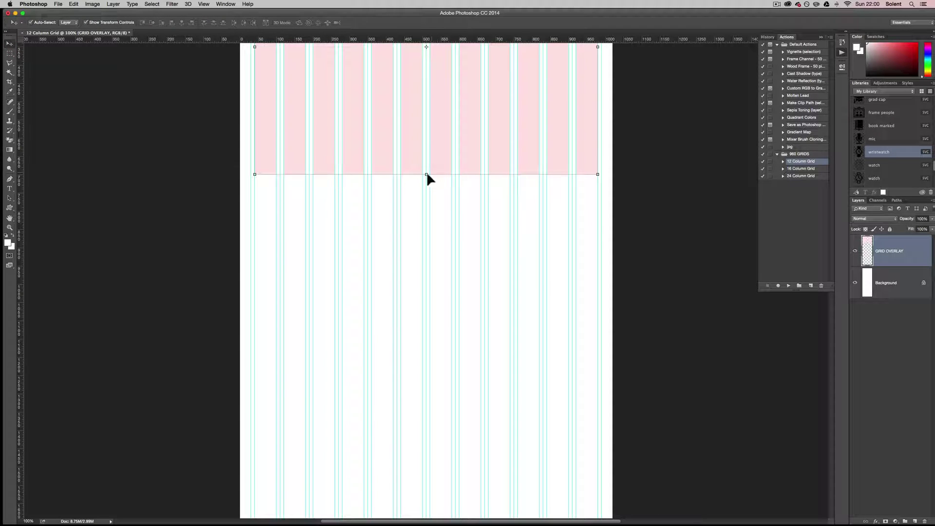
{"action": "key", "text": "shift+Down"}
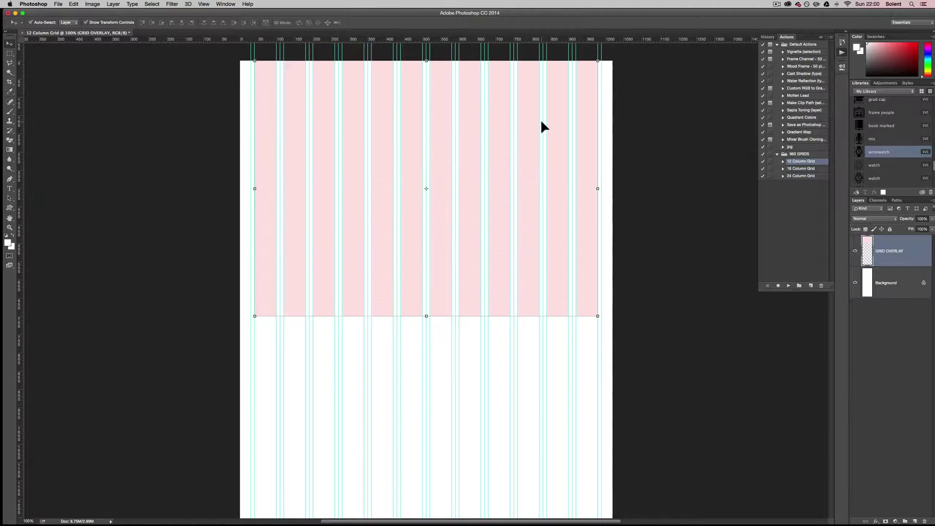
{"action": "key", "text": "shift+Up"}
{"action": "key", "text": "shift+Up"}
{"action": "key", "text": "shift+Up"}
{"action": "key", "text": "shift+Up"}
{"action": "key", "text": "shift+Up"}
{"action": "key", "text": "shift+Up"}
{"action": "key", "text": "shift+Up"}
{"action": "key", "text": "shift+Up"}
{"action": "key", "text": "shift+Up"}
{"action": "key", "text": "shift+Up"}
{"action": "key", "text": "shift+Up"}
{"action": "key", "text": "shift+Up"}
{"action": "key", "text": "shift+Up"}
{"action": "key", "text": "shift+Up"}
{"action": "key", "text": "shift+Up"}
{"action": "key", "text": "shift+Up"}
{"action": "key", "text": "shift+Up"}
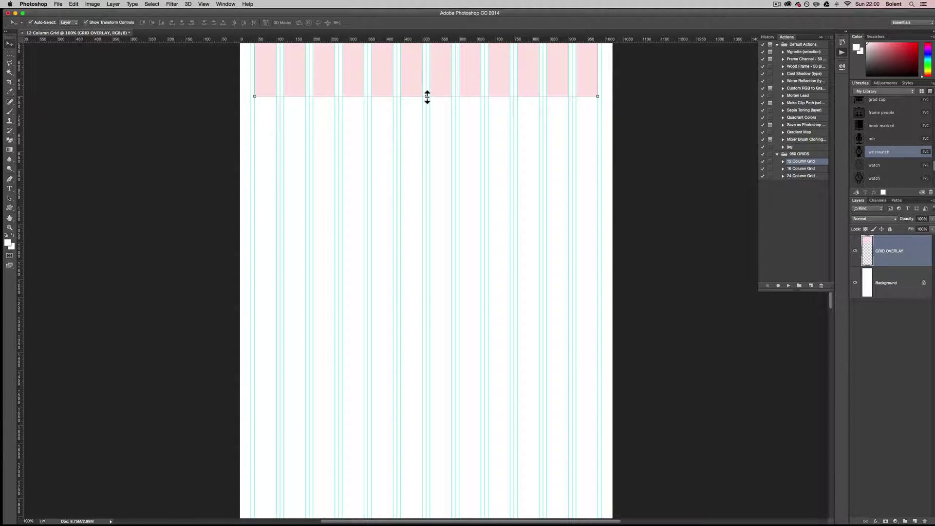
{"action": "left_click_drag", "start_coordinate": [427, 97], "coordinate": [453, 267]}
{"action": "left_click", "coordinate": [339, 23]}
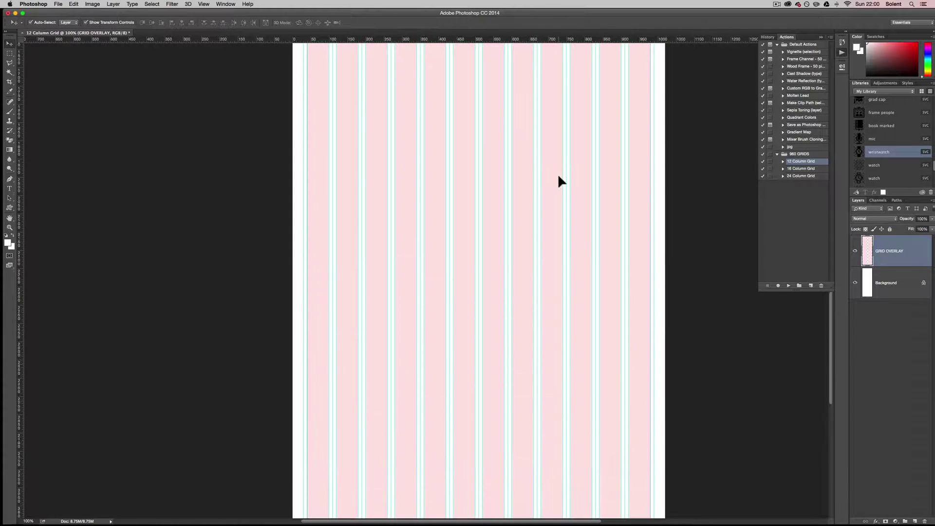
Toggle the GRID OVERLAY layer's visibility and the guides to check the stretched columns.
{"action": "scroll", "coordinate": [558, 181], "scroll_direction": "up", "scroll_amount": 3}
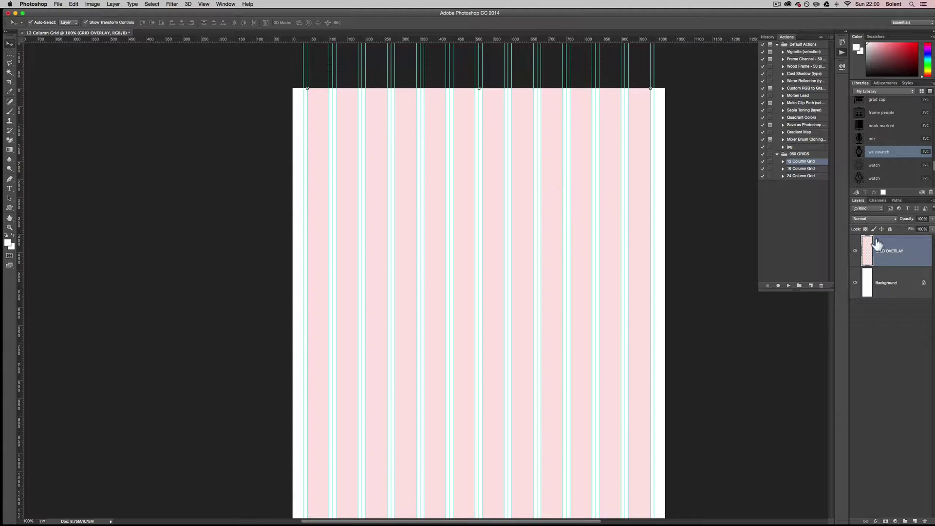
{"action": "left_click", "coordinate": [856, 252]}
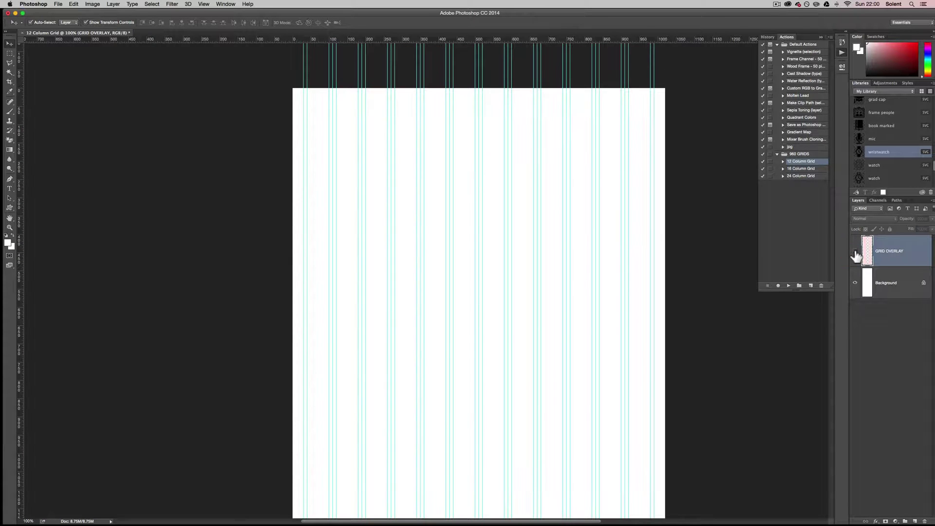
{"action": "left_click", "coordinate": [855, 252]}
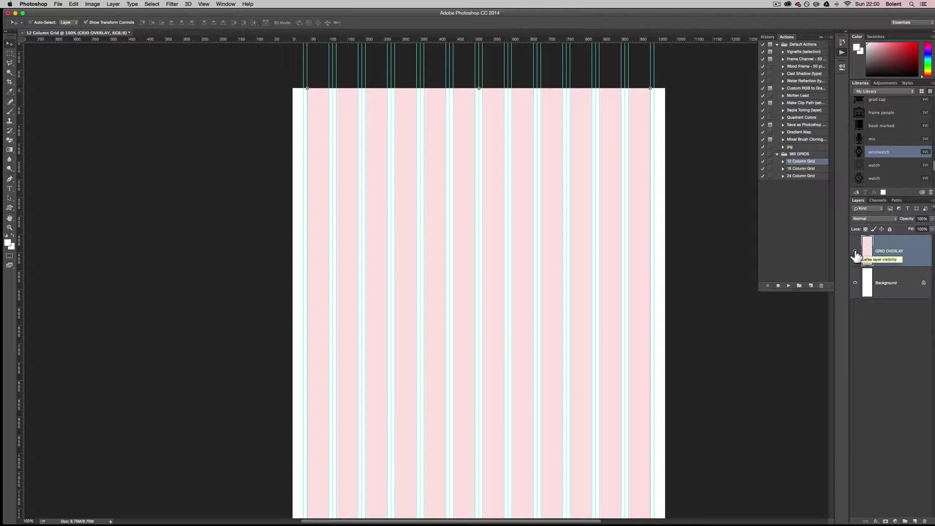
{"action": "key", "text": "super+semicolon"}
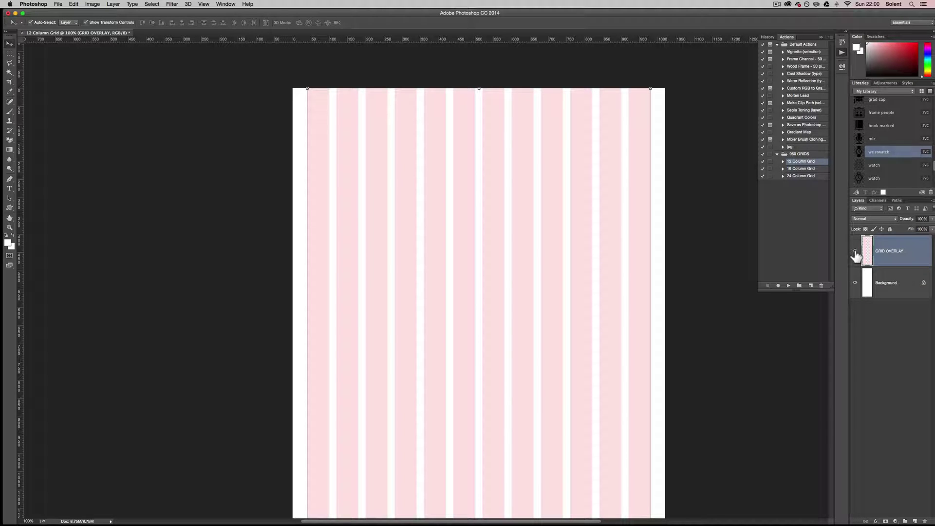
{"action": "key", "text": "super+semicolon"}
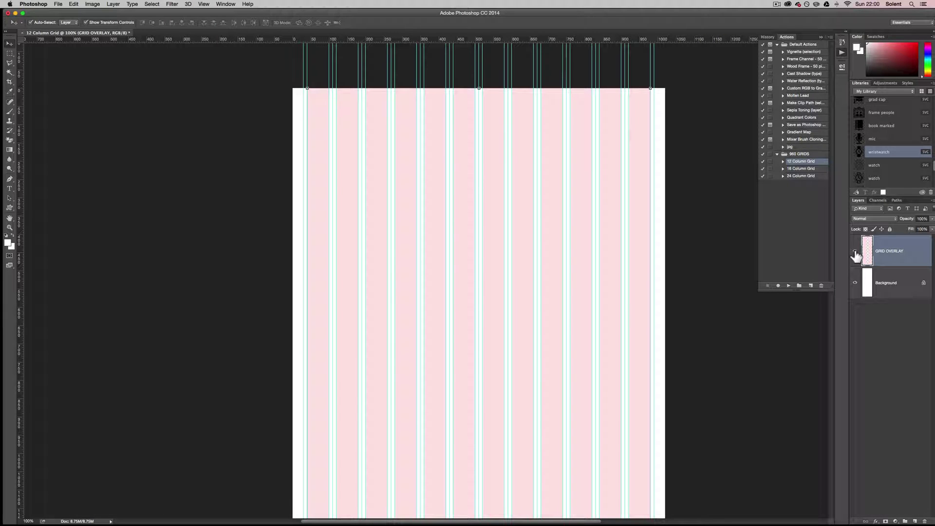
{"action": "left_click", "coordinate": [856, 253]}
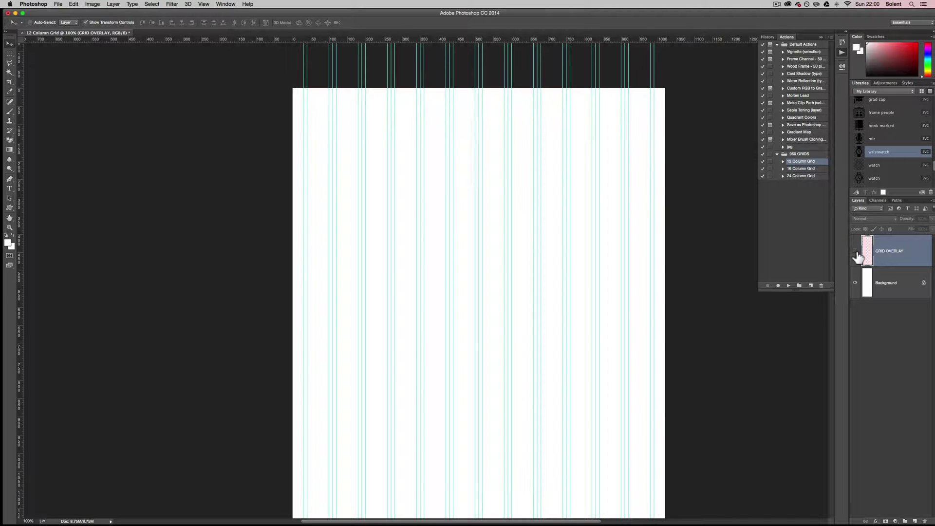
{"action": "key", "text": "super+semicolon"}
{"action": "key", "text": "super+semicolon"}
{"action": "left_click", "coordinate": [855, 253]}
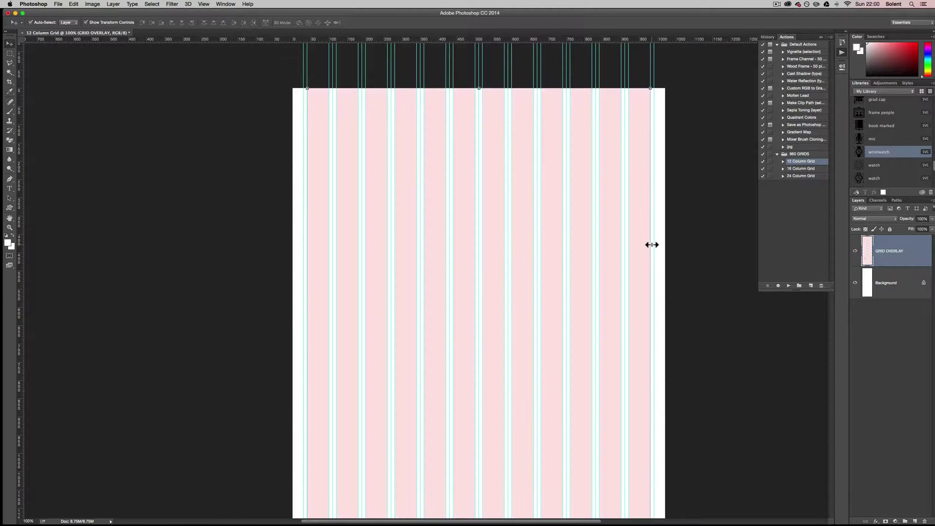
Collapse the History/Actions panel and deselect the GRID OVERLAY layer.
{"action": "scroll", "coordinate": [651, 245], "scroll_direction": "right", "scroll_amount": 5}
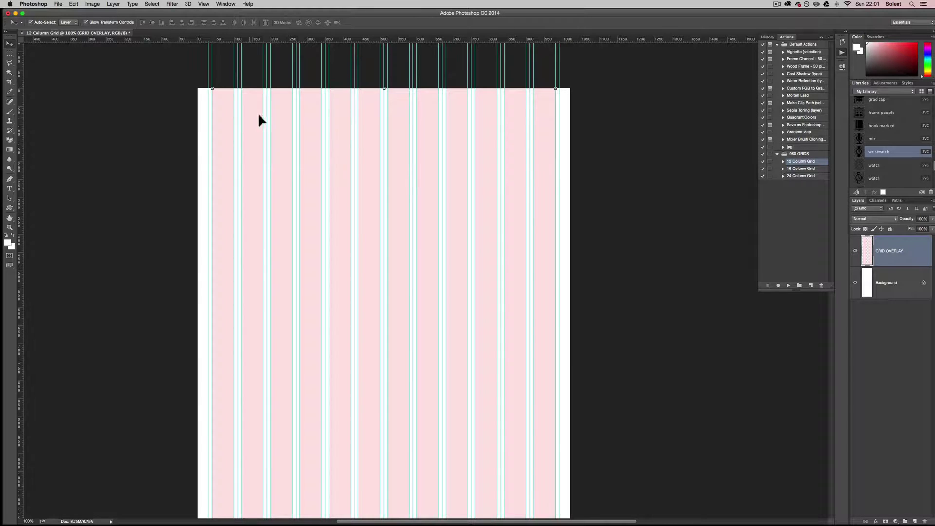
{"action": "left_click", "coordinate": [821, 37]}
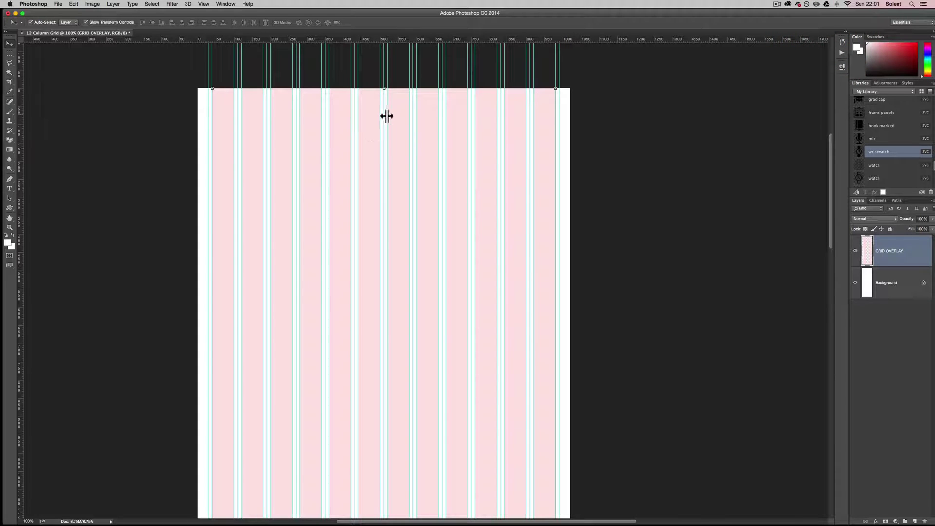
{"action": "left_click", "coordinate": [622, 182]}
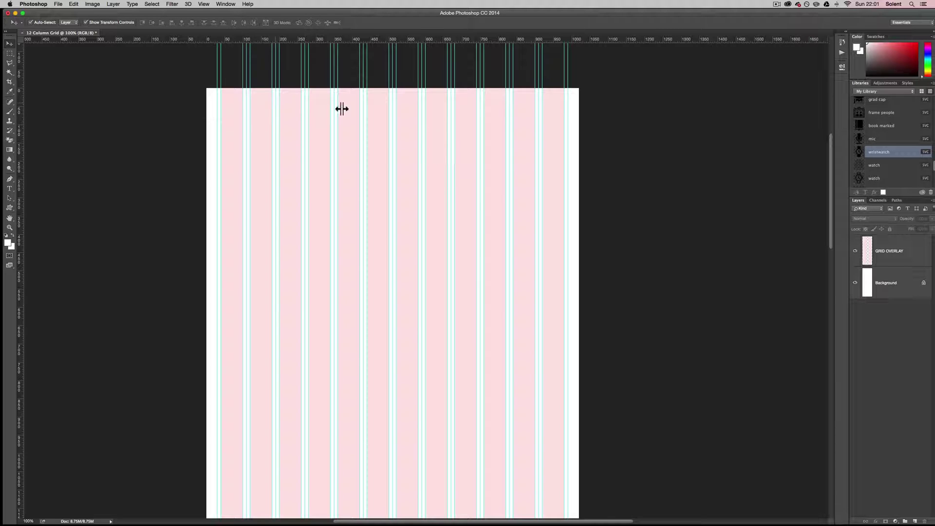
{"action": "left_click", "coordinate": [60, 5]}
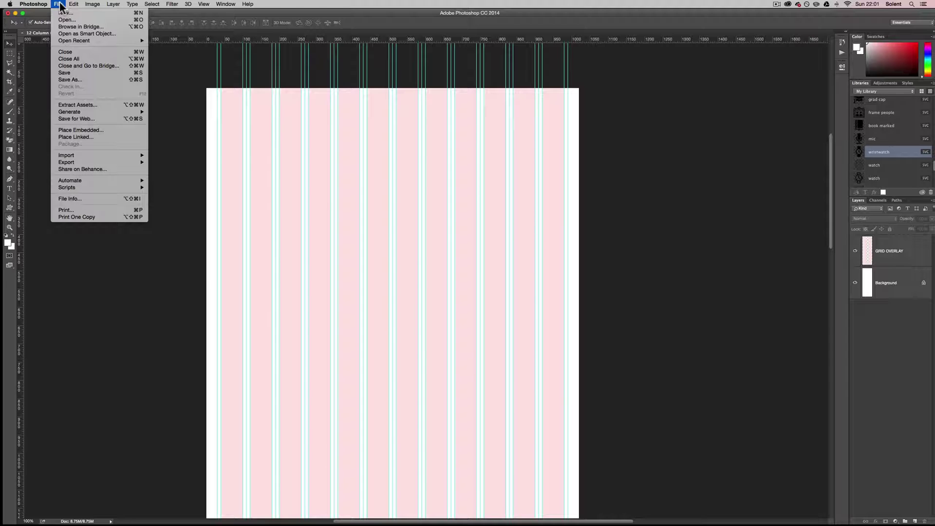
Open the citybannerimg.jpg photo.
{"action": "left_click", "coordinate": [63, 14]}
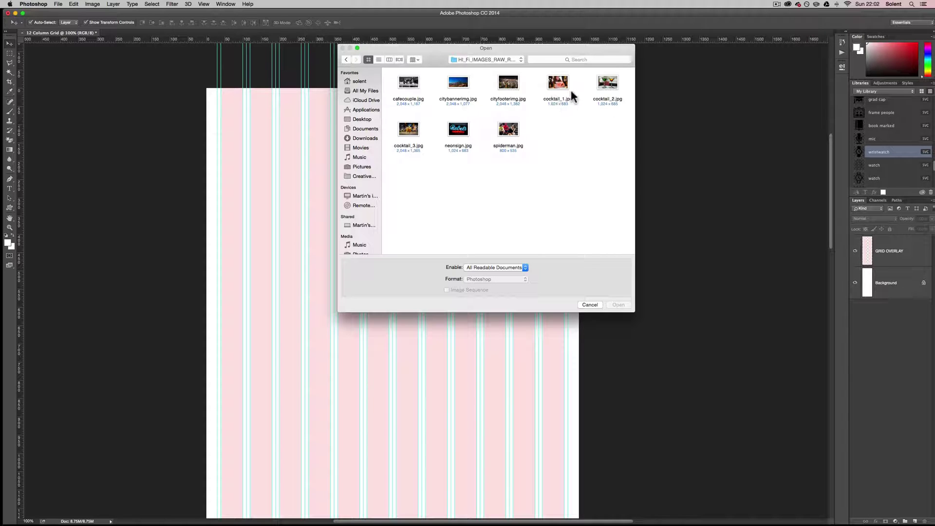
{"action": "left_click", "coordinate": [459, 83]}
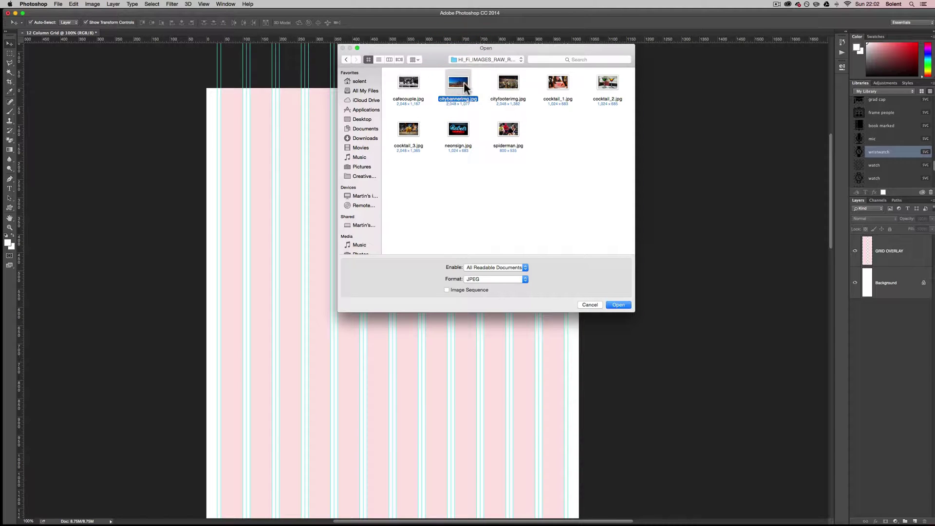
{"action": "left_click", "coordinate": [618, 305]}
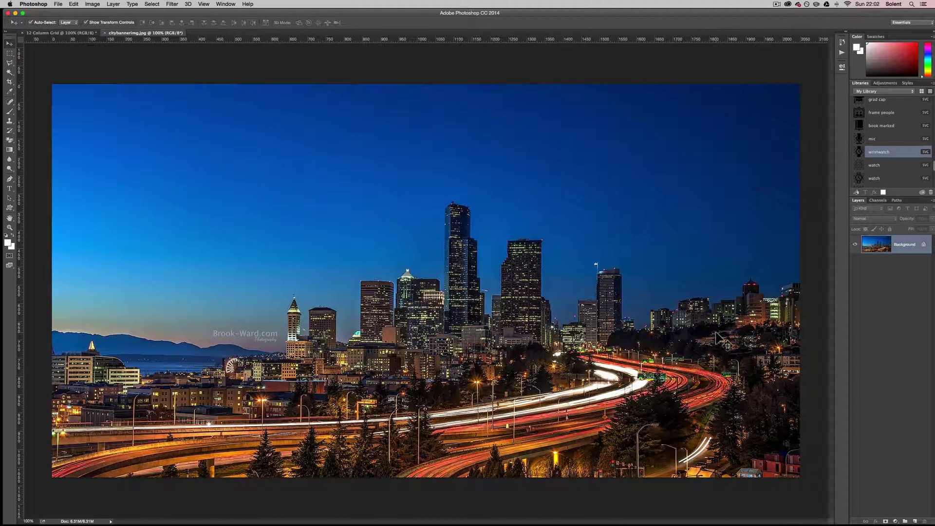
Crop the sky off the photo's top and float it in its own window.
{"action": "left_click", "coordinate": [10, 82]}
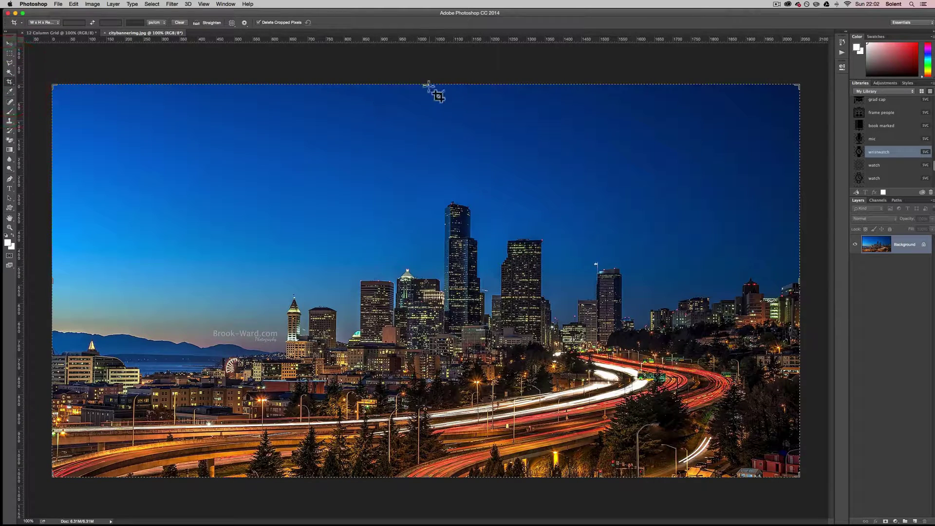
{"action": "left_click_drag", "start_coordinate": [429, 85], "coordinate": [428, 128]}
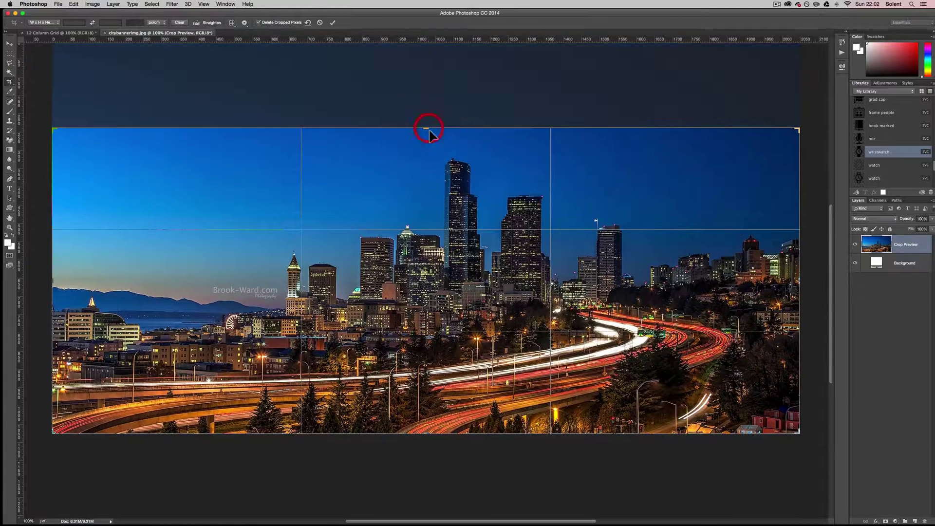
{"action": "left_click", "coordinate": [332, 23]}
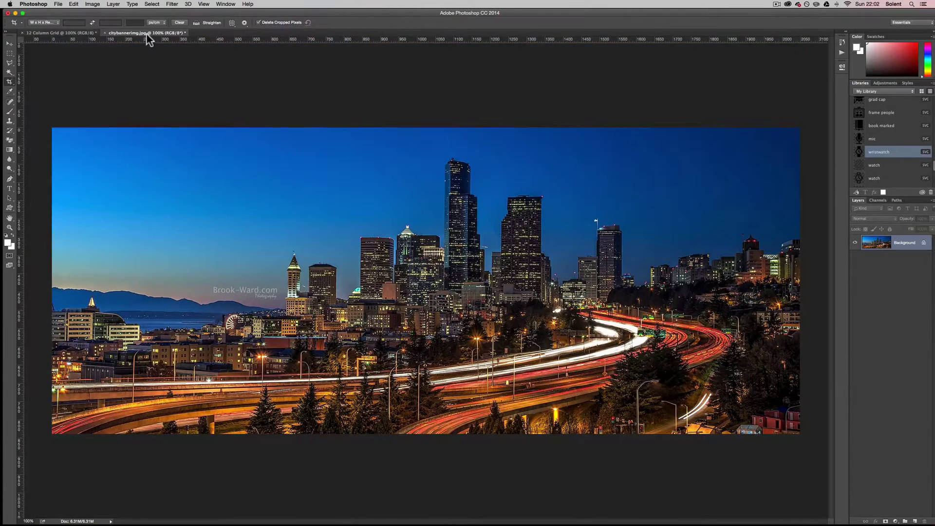
{"action": "left_click_drag", "start_coordinate": [139, 32], "coordinate": [306, 130]}
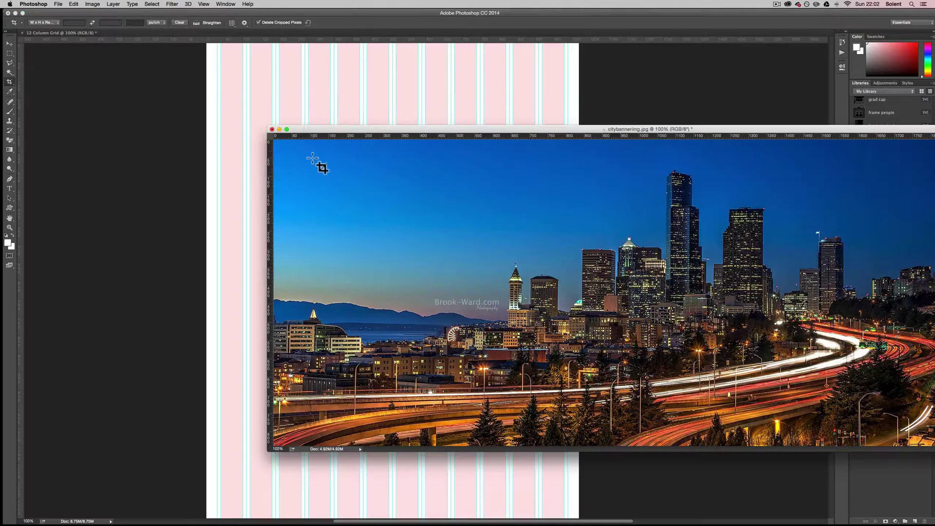
Scale the city photo to about half size and fit it to the grid's top and page width.
{"action": "left_click", "coordinate": [10, 43]}
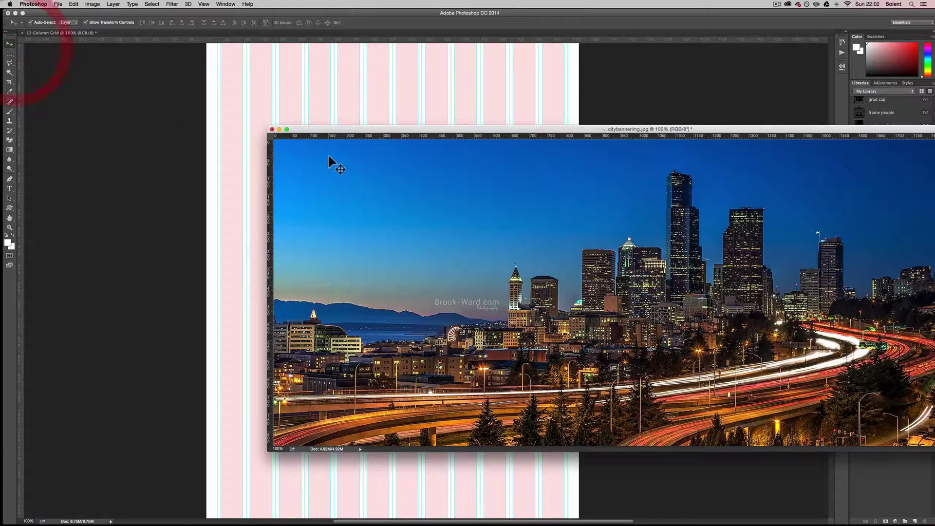
{"action": "left_click", "coordinate": [189, 124]}
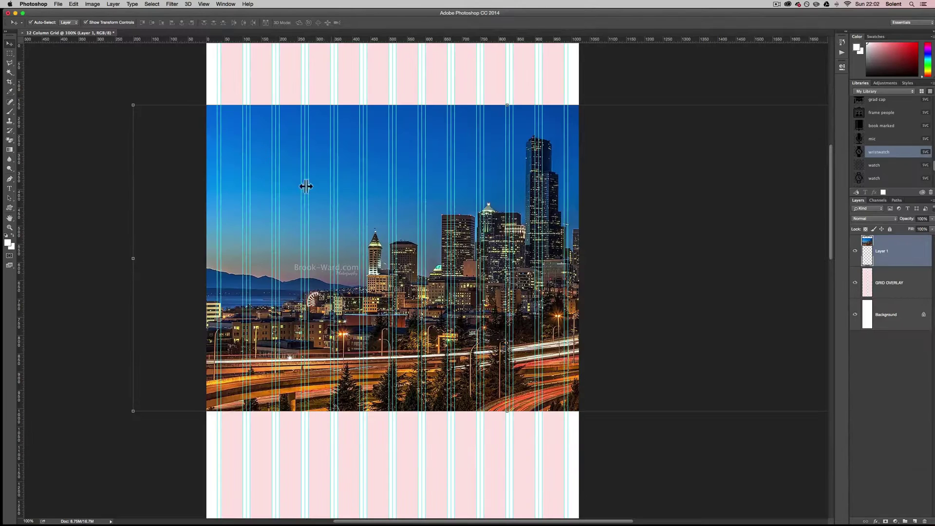
{"action": "left_click_drag", "start_coordinate": [133, 105], "coordinate": [292, 163]}
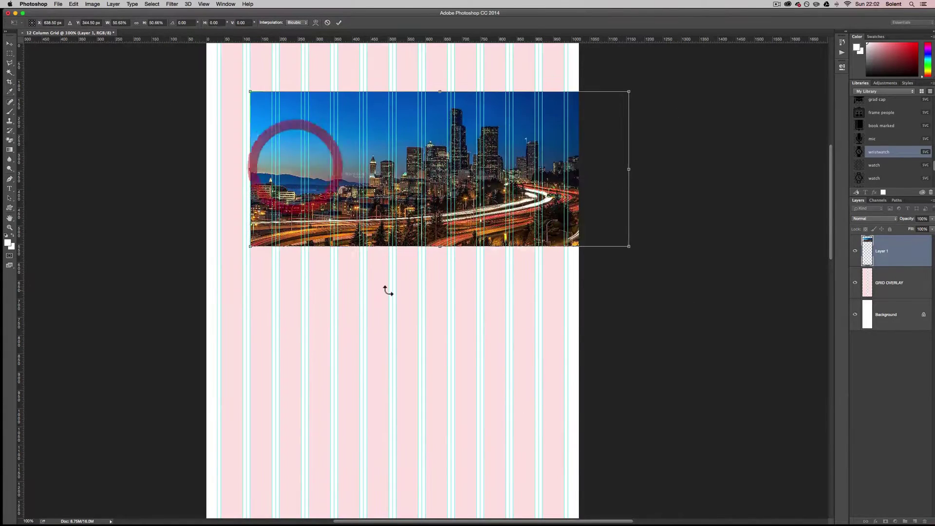
{"action": "scroll", "coordinate": [386, 288], "scroll_direction": "up", "scroll_amount": 8}
{"action": "left_click_drag", "start_coordinate": [419, 355], "coordinate": [372, 305]}
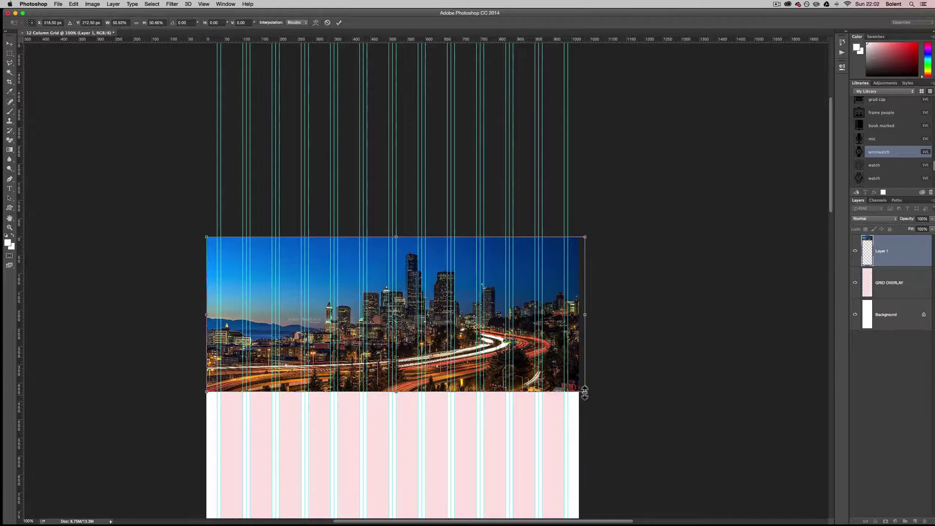
{"action": "left_click_drag", "start_coordinate": [584, 391], "coordinate": [578, 389]}
{"action": "left_click", "coordinate": [339, 22]}
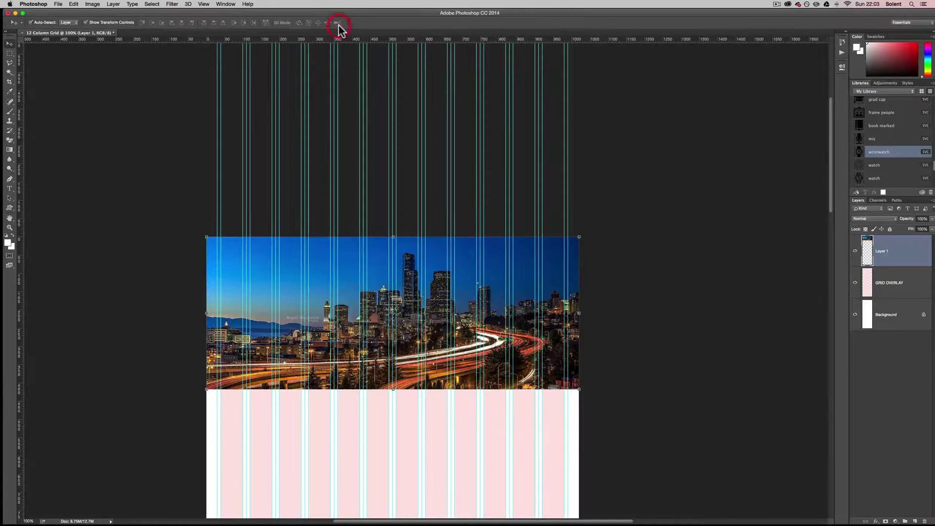
Nudge the photo higher, then float the Layers panel and lengthen it to show all three layers.
{"action": "left_click", "coordinate": [489, 156]}
{"action": "left_click_drag", "start_coordinate": [484, 381], "coordinate": [480, 363]}
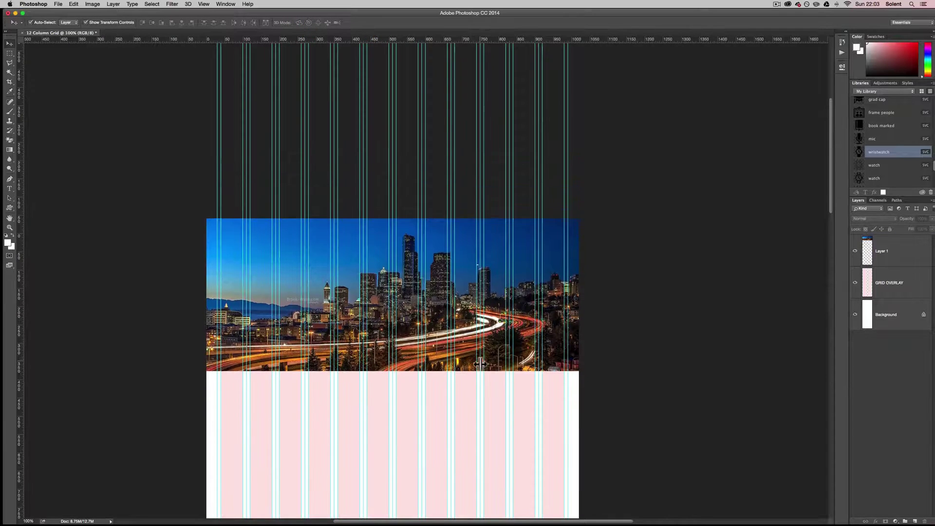
{"action": "key", "text": "shift+Up"}
{"action": "key", "text": "shift+Up"}
{"action": "key", "text": "shift+Up"}
{"action": "key", "text": "shift+Up"}
{"action": "key", "text": "shift+Up"}
{"action": "key", "text": "shift+Up"}
{"action": "key", "text": "shift+Up"}
{"action": "key", "text": "shift+Up"}
{"action": "key", "text": "shift+Up"}
{"action": "key", "text": "shift+Up"}
{"action": "key", "text": "shift+Up"}
{"action": "key", "text": "shift+Up"}
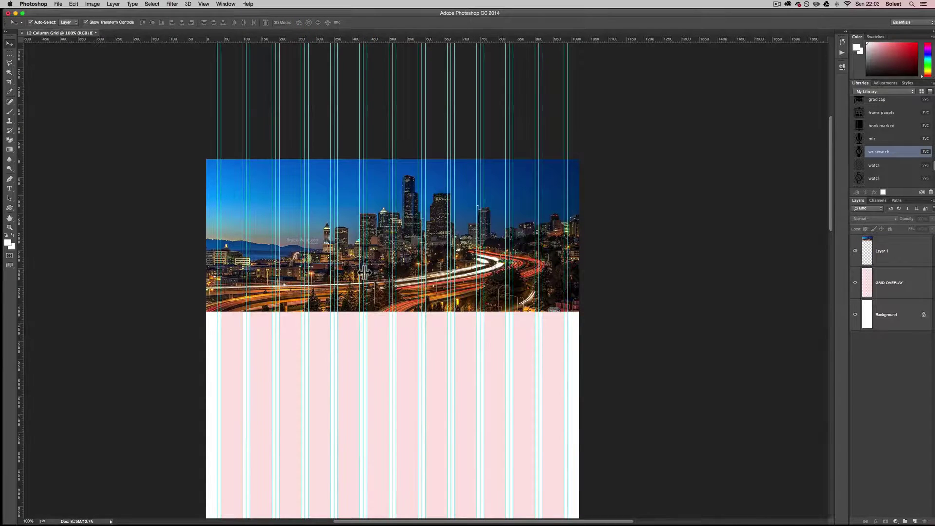
{"action": "left_click_drag", "start_coordinate": [859, 199], "coordinate": [593, 72]}
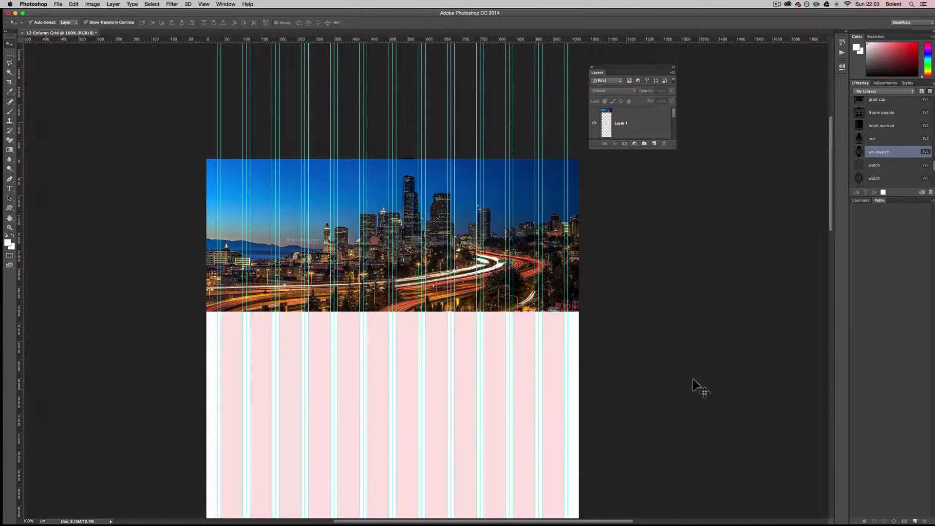
{"action": "left_click_drag", "start_coordinate": [635, 147], "coordinate": [648, 348]}
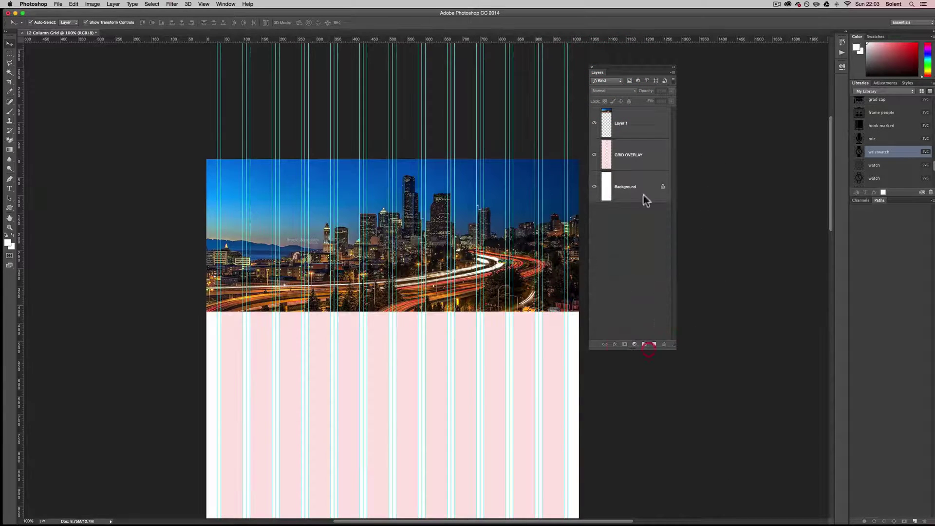
Rename the photo's Layer 1 to 'City Image' in the Layers panel.
{"action": "double_click", "coordinate": [626, 124]}
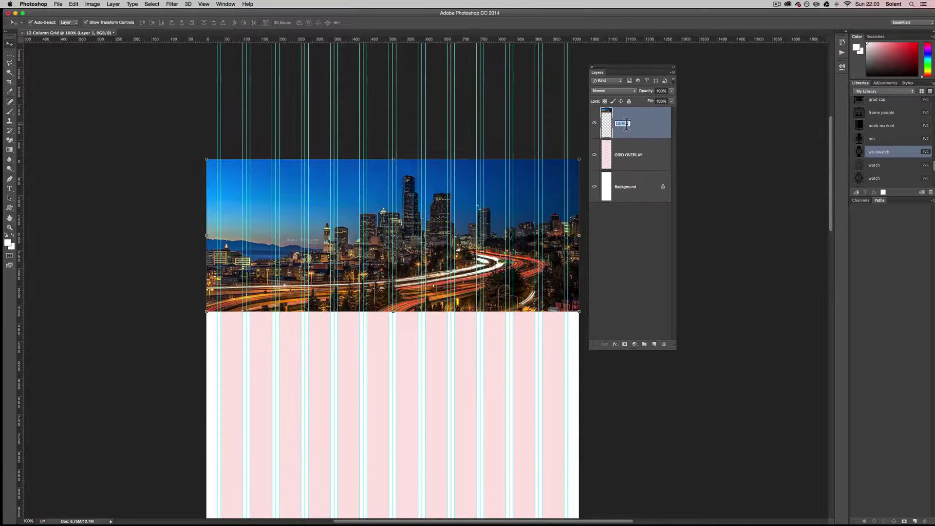
{"action": "type", "text": "G"}
{"action": "type", "text": "ity "}
{"action": "type", "text": "Imag"}
{"action": "type", "text": "e"}
{"action": "key", "text": "Return"}
{"action": "left_click", "coordinate": [606, 128]}
{"action": "left_click", "coordinate": [93, 4]}
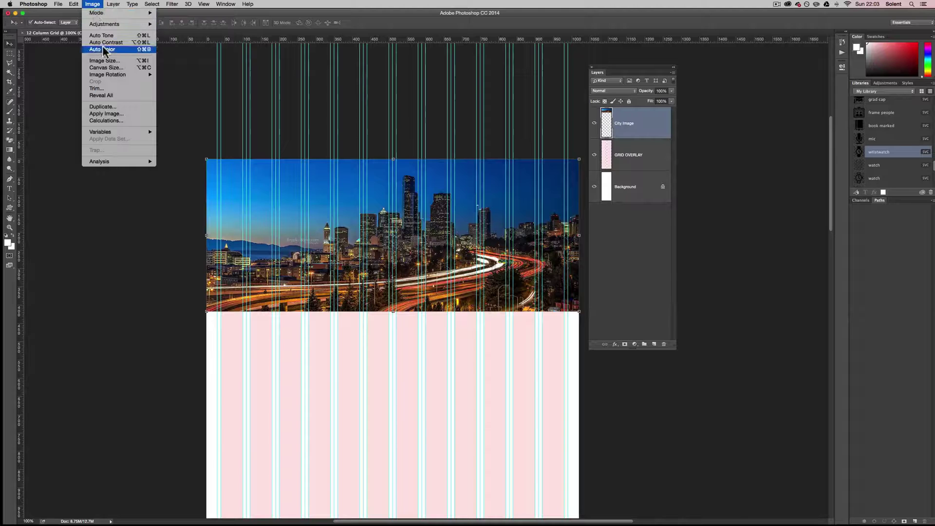
Apply a Hue/Saturation adjustment with Saturation lowered to about -97.
{"action": "mouse_move", "coordinate": [103, 25]}
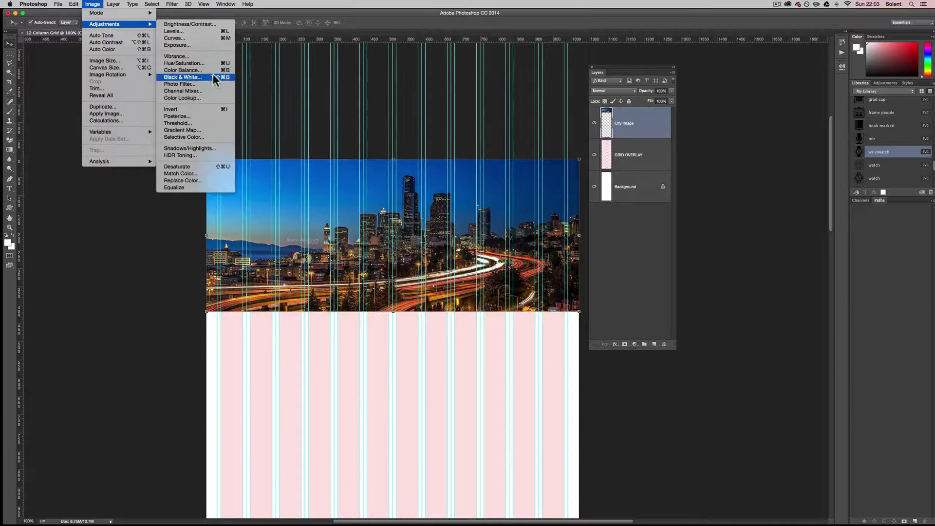
{"action": "left_click", "coordinate": [208, 62]}
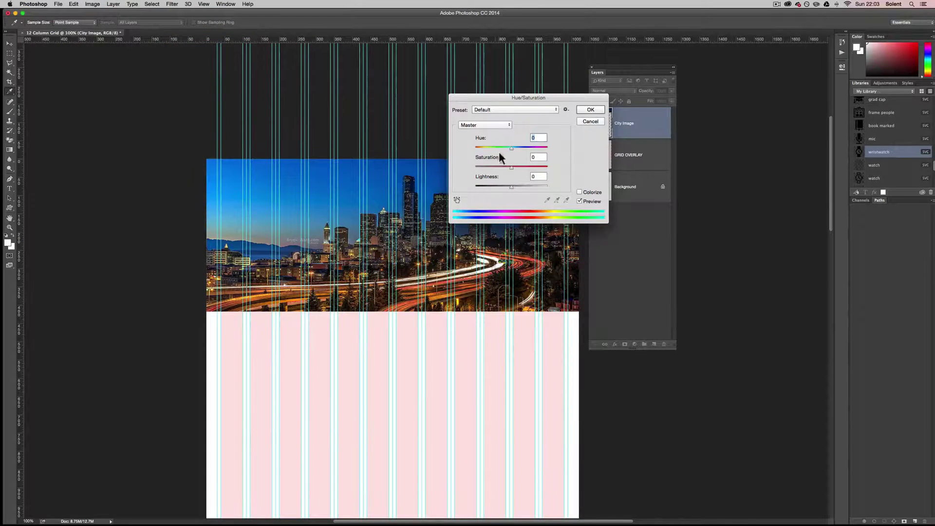
{"action": "left_click_drag", "start_coordinate": [511, 168], "coordinate": [475, 167]}
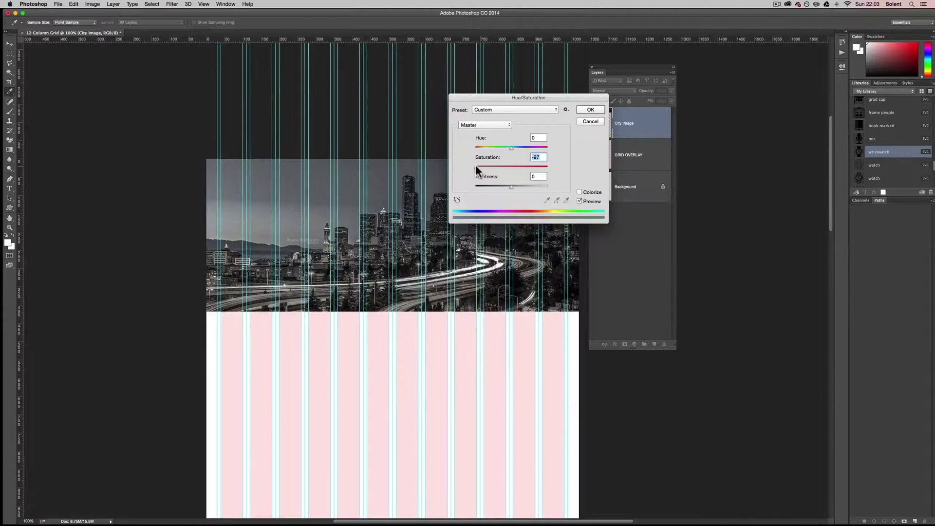
{"action": "left_click", "coordinate": [593, 109]}
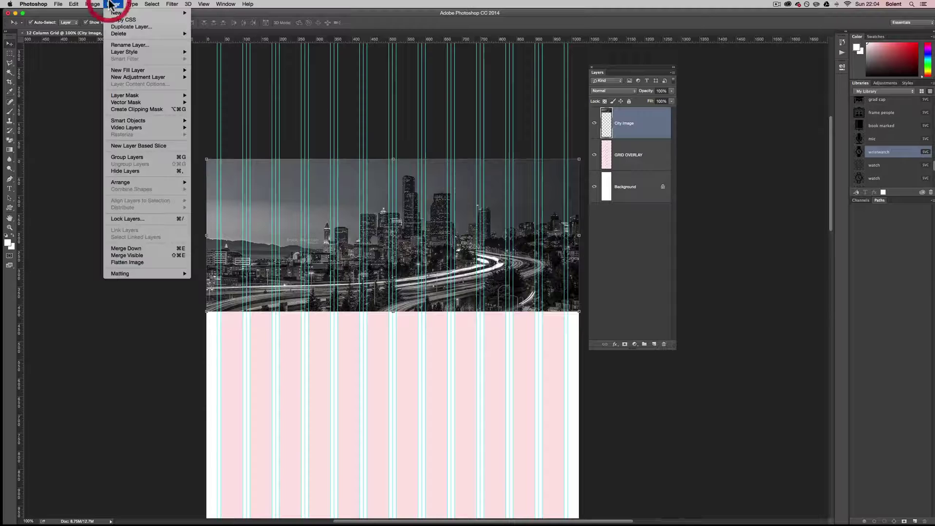
Add a black Color Overlay layer style at reduced opacity to City Image.
{"action": "mouse_move", "coordinate": [138, 52]}
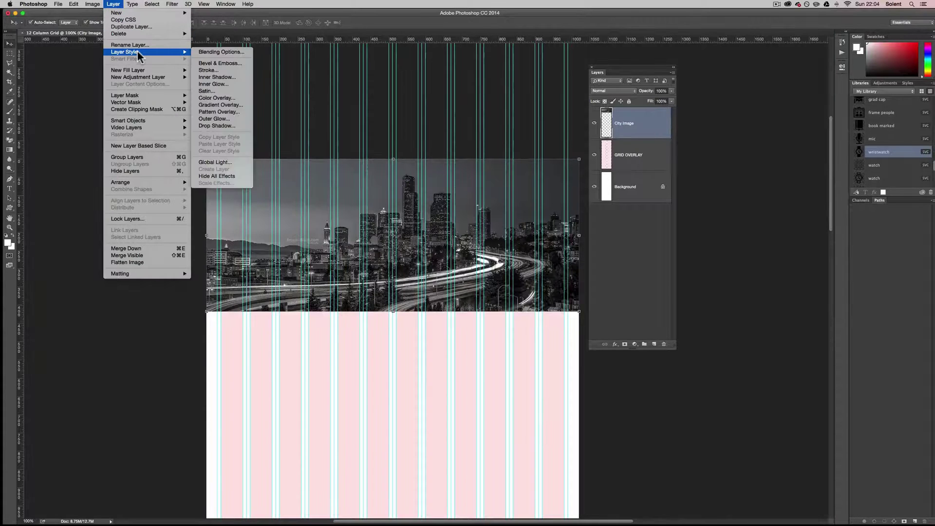
{"action": "left_click", "coordinate": [233, 98]}
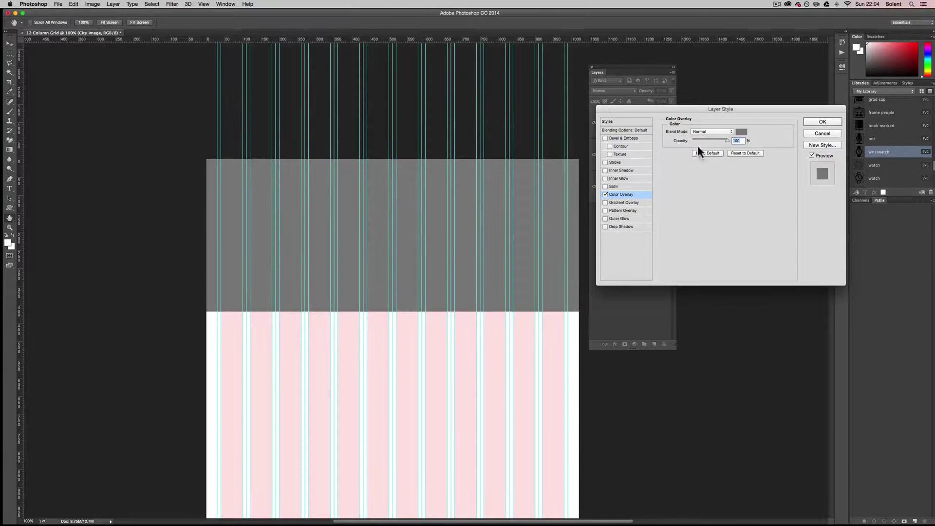
{"action": "left_click_drag", "start_coordinate": [673, 111], "coordinate": [663, 243]}
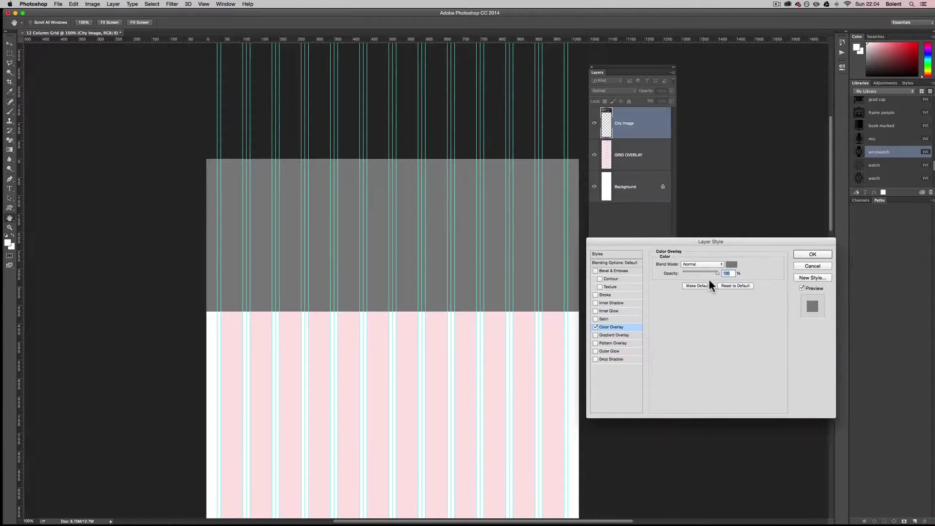
{"action": "left_click", "coordinate": [731, 264]}
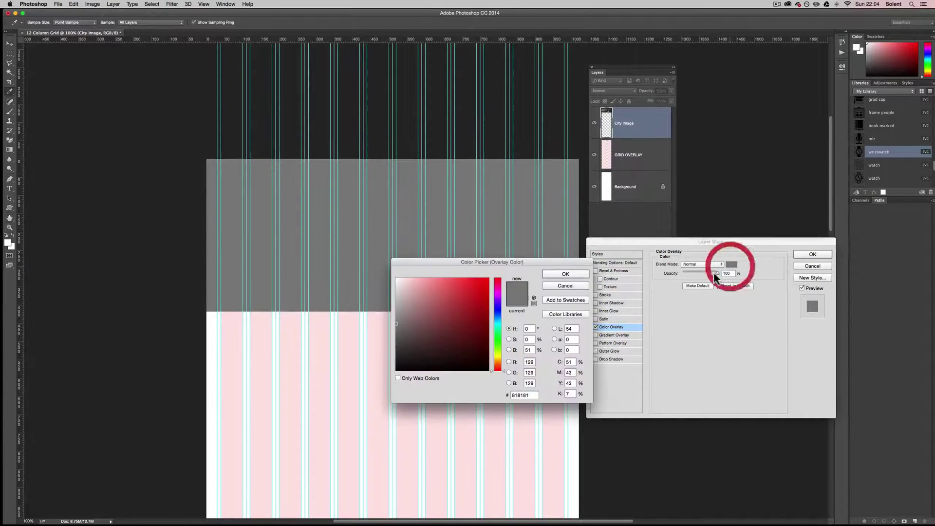
{"action": "left_click", "coordinate": [486, 369]}
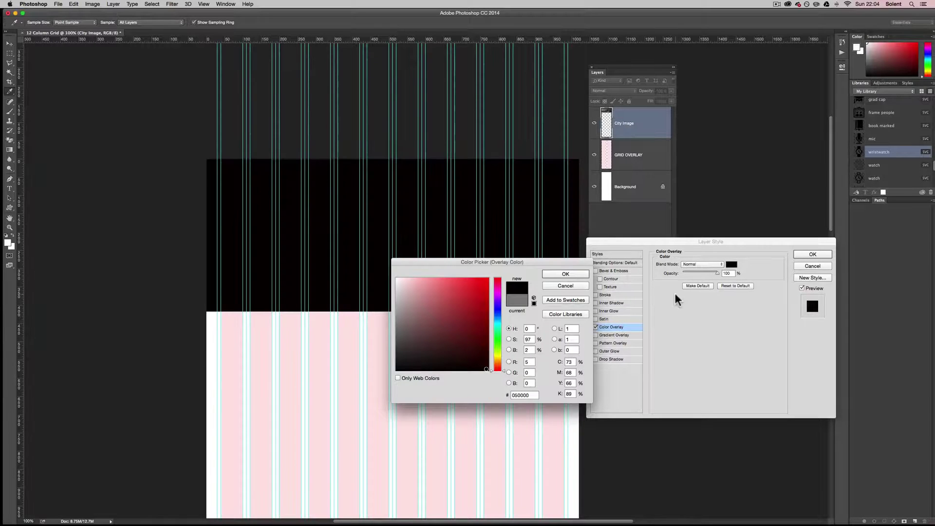
{"action": "left_click", "coordinate": [567, 274]}
{"action": "left_click_drag", "start_coordinate": [716, 273], "coordinate": [696, 277]}
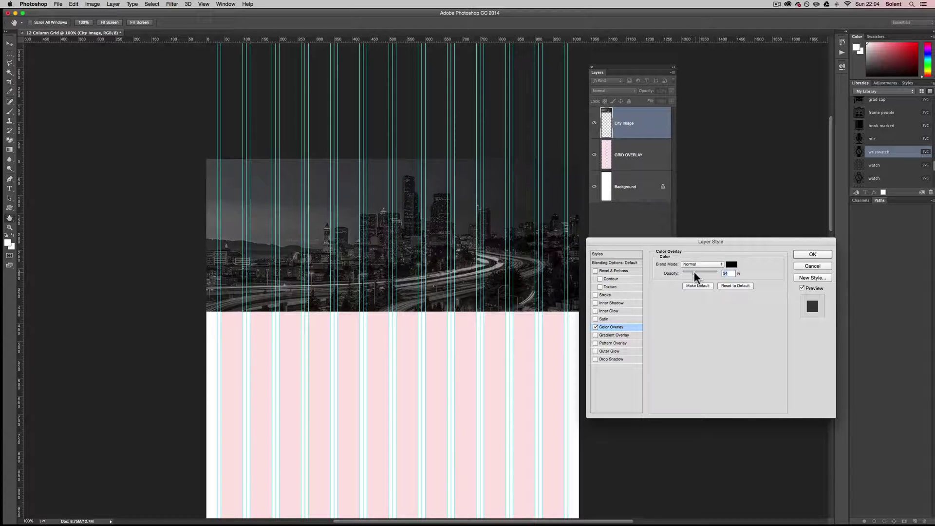
{"action": "left_click", "coordinate": [807, 255]}
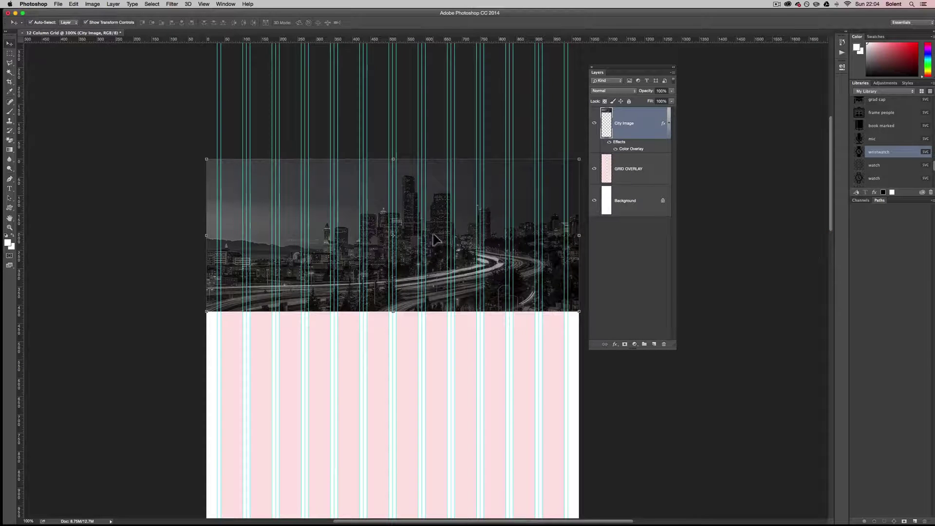
Nudge the city photo further up and toggle the column guides off and back on.
{"action": "key", "text": "shift+Up"}
{"action": "key", "text": "shift+Up"}
{"action": "key", "text": "shift+Up"}
{"action": "key", "text": "shift+Up"}
{"action": "key", "text": "shift+Up"}
{"action": "key", "text": "shift+Up"}
{"action": "key", "text": "shift+Up"}
{"action": "key", "text": "shift+Up"}
{"action": "key", "text": "shift+Up"}
{"action": "key", "text": "super+semicolon"}
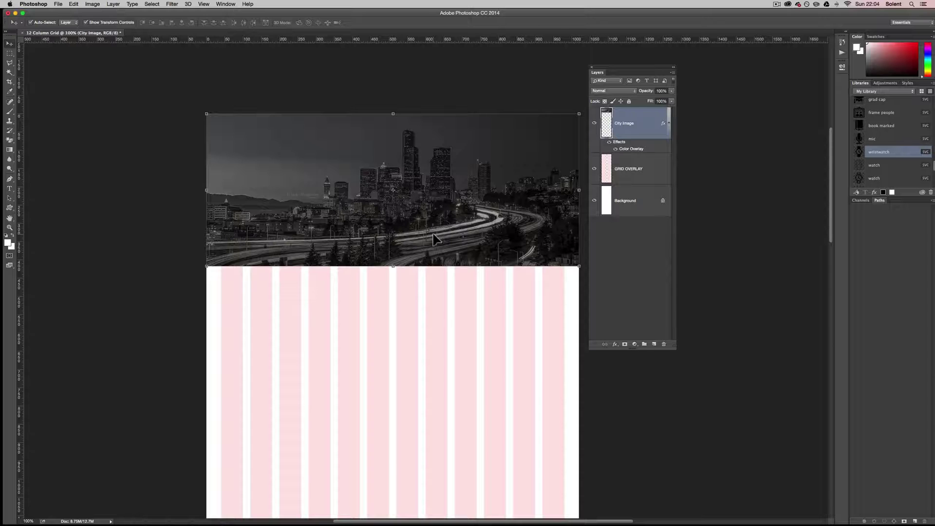
{"action": "key", "text": "super+semicolon"}
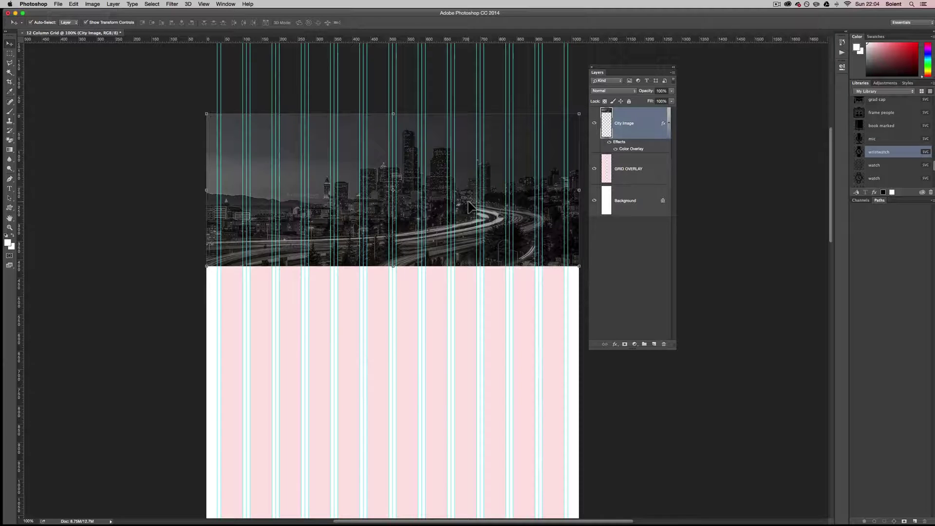
{"action": "scroll", "coordinate": [468, 207], "scroll_direction": "right", "scroll_amount": 3}
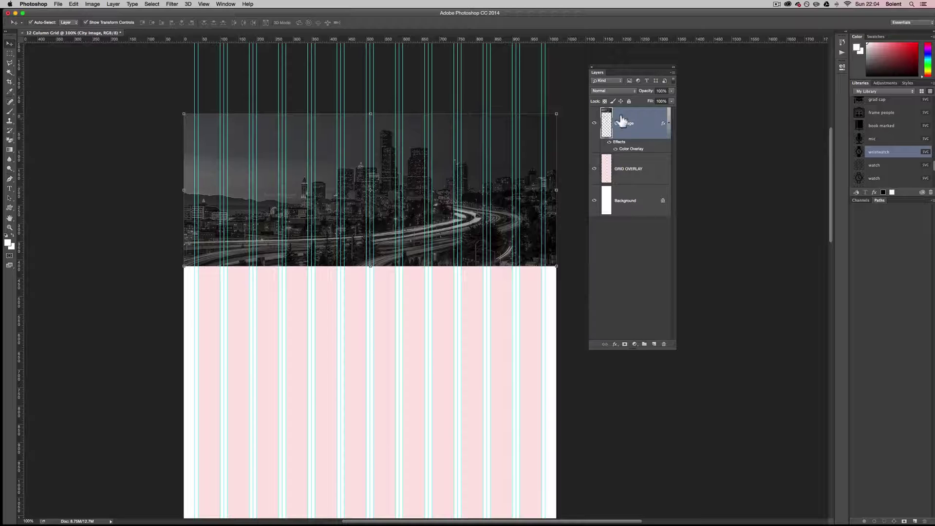
Use New Group from Layers to wrap City Image in a group called 'Header Banner'.
{"action": "left_click", "coordinate": [672, 72]}
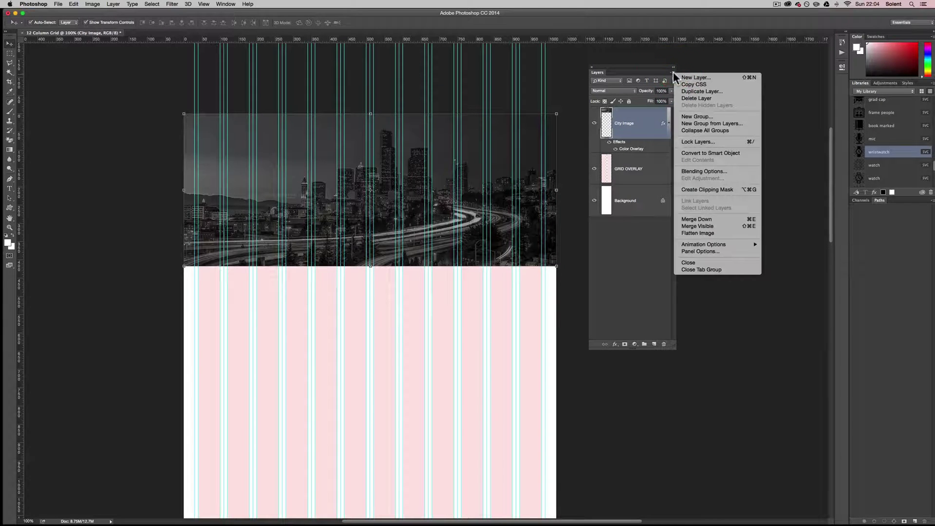
{"action": "left_click", "coordinate": [706, 124]}
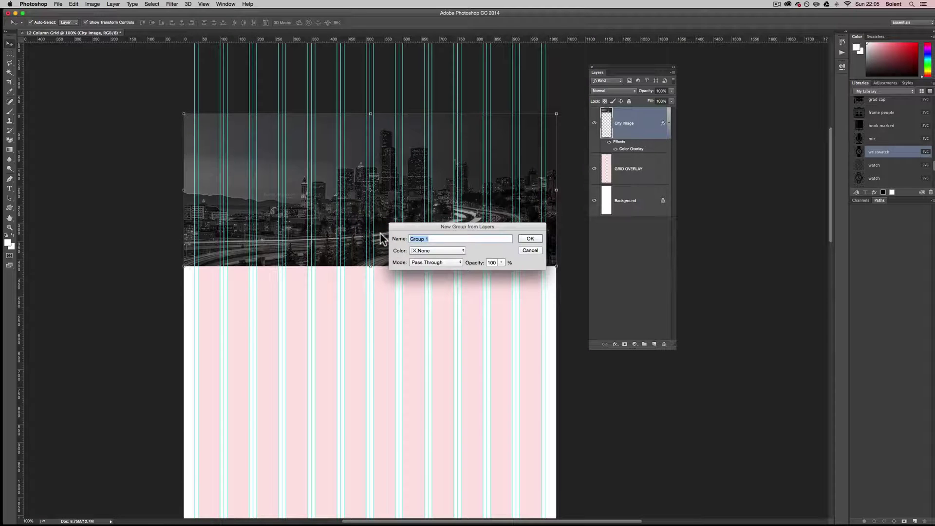
{"action": "type", "text": "Header Banner"}
{"action": "left_click", "coordinate": [530, 238]}
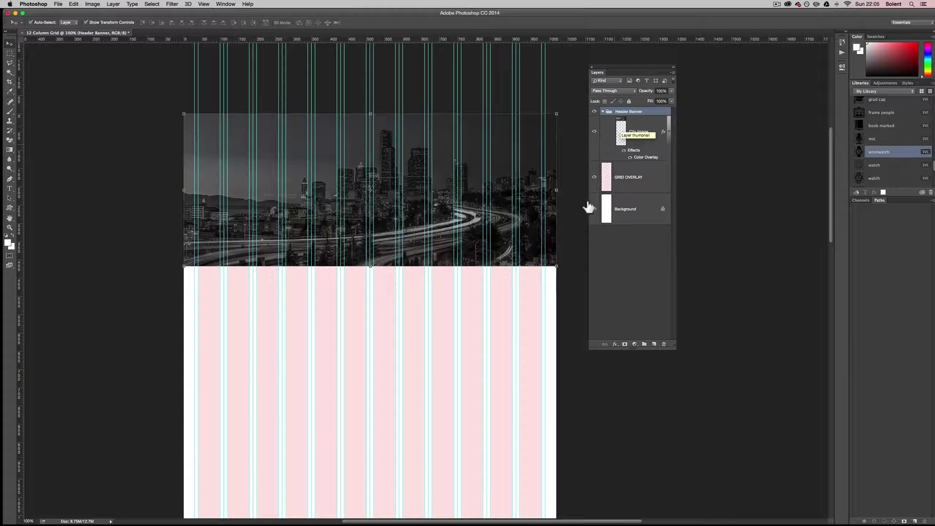
Set the Type tool to Helvetica Neue Thin at 72 pt.
{"action": "left_click", "coordinate": [10, 188]}
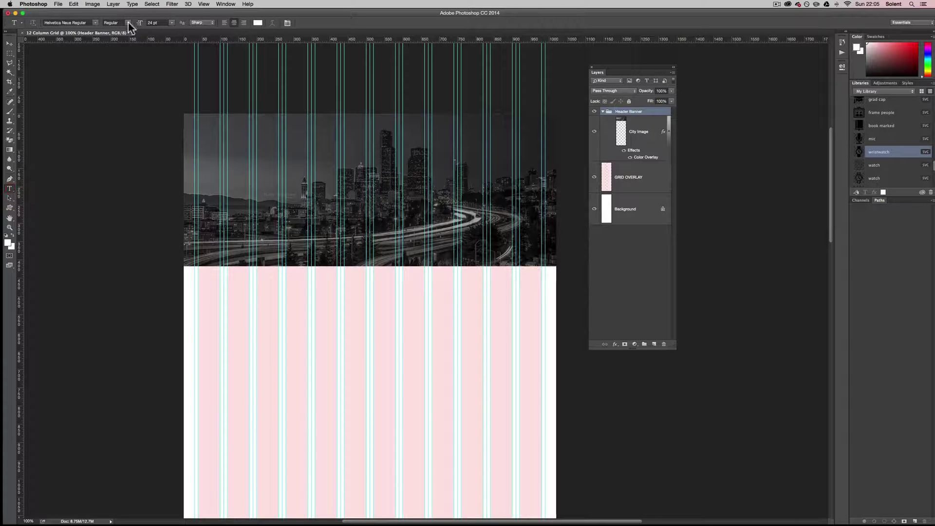
{"action": "left_click", "coordinate": [95, 23]}
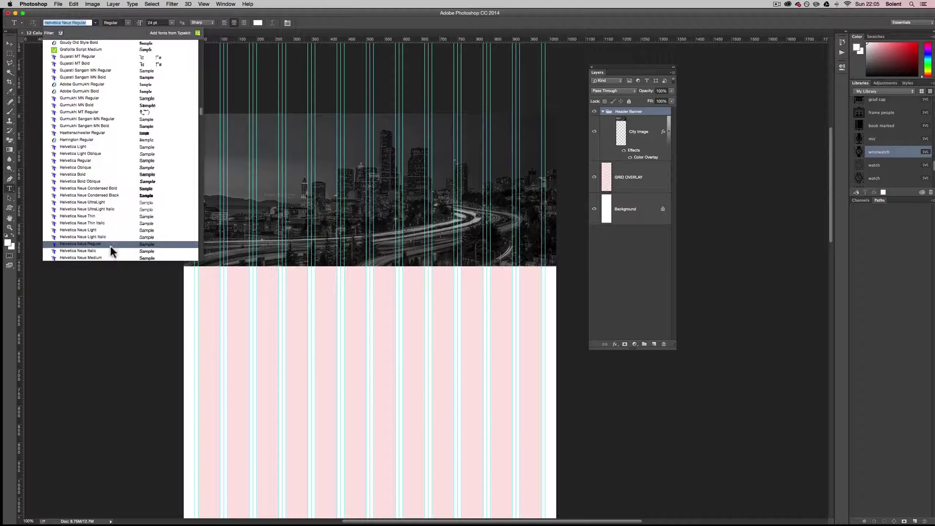
{"action": "left_click", "coordinate": [103, 216]}
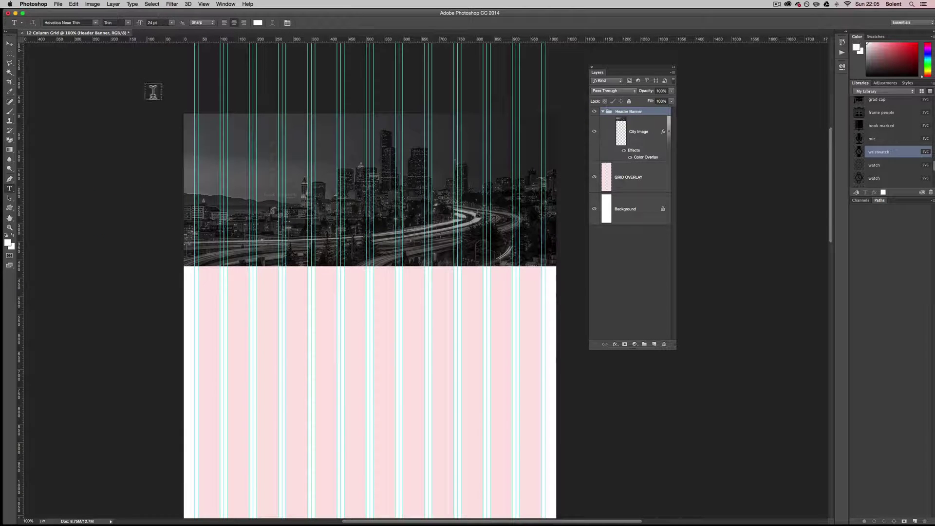
{"action": "left_click", "coordinate": [172, 22]}
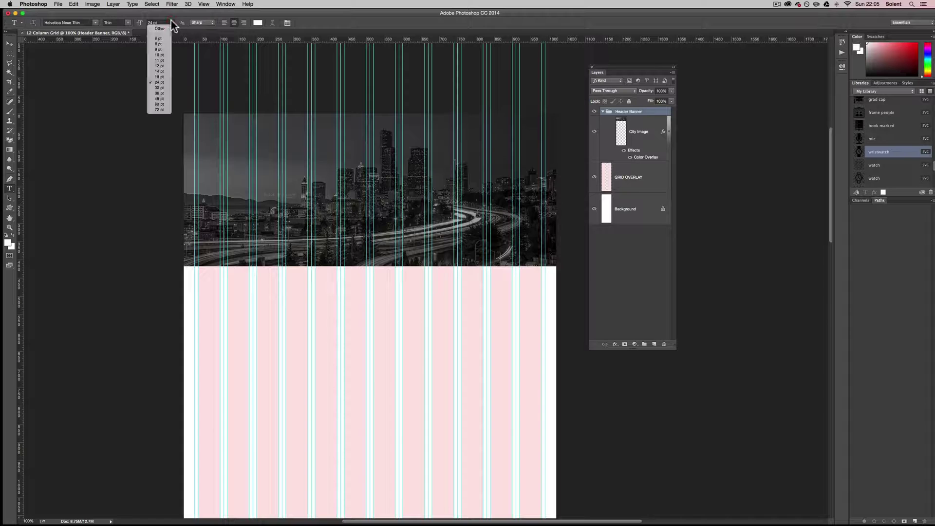
{"action": "left_click", "coordinate": [166, 110]}
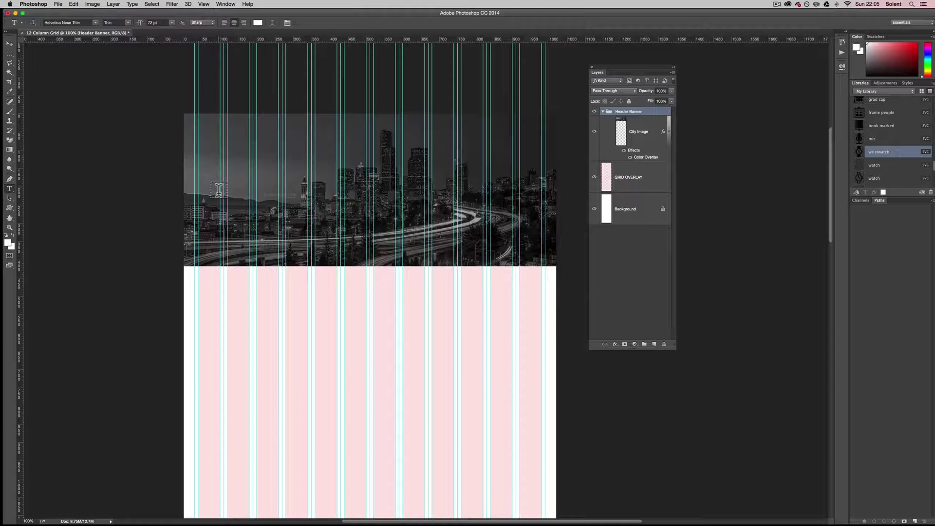
{"action": "scroll", "coordinate": [219, 189], "scroll_direction": "right", "scroll_amount": 2}
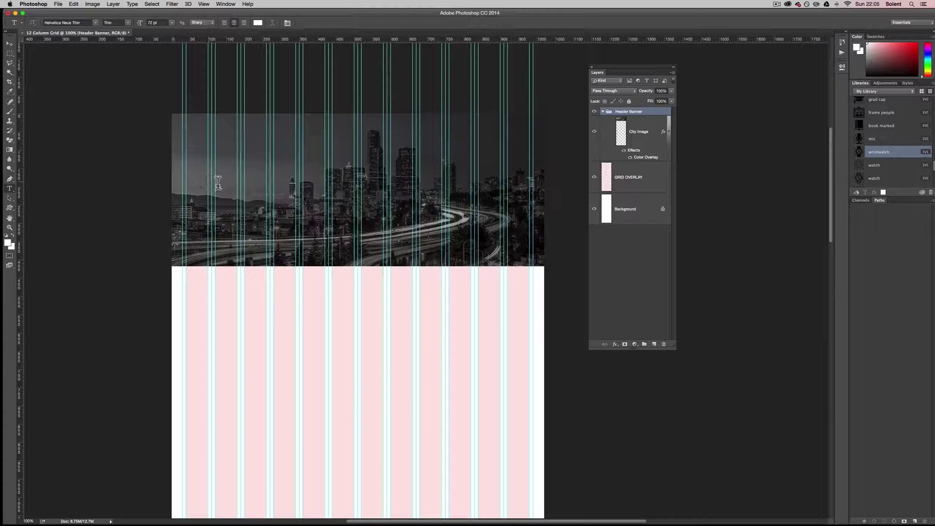
Type the headline 'Bright Lights Big City' in white on the city photo.
{"action": "left_click", "coordinate": [209, 179]}
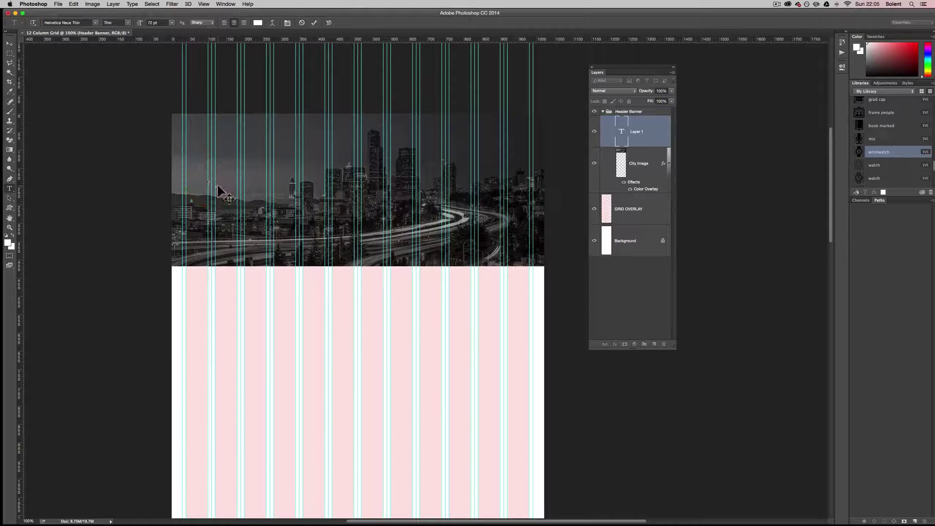
{"action": "left_click", "coordinate": [257, 23]}
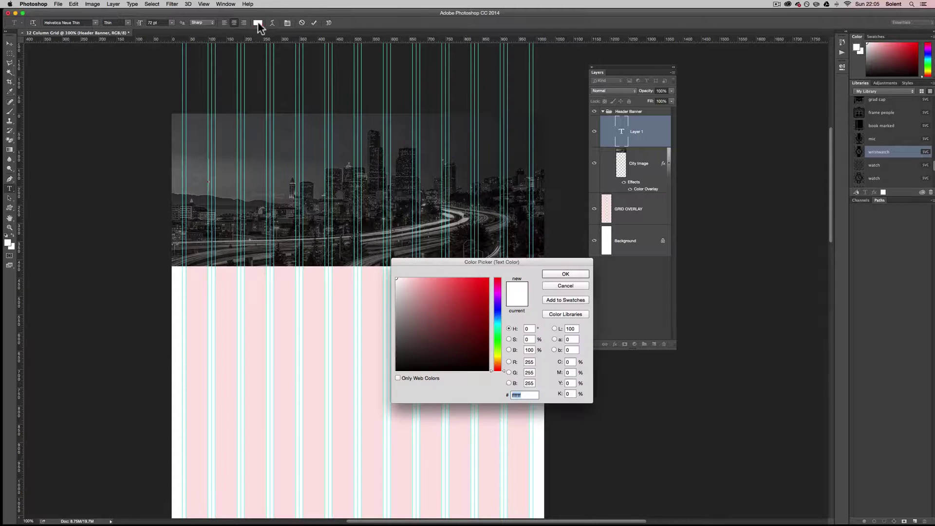
{"action": "left_click", "coordinate": [398, 378]}
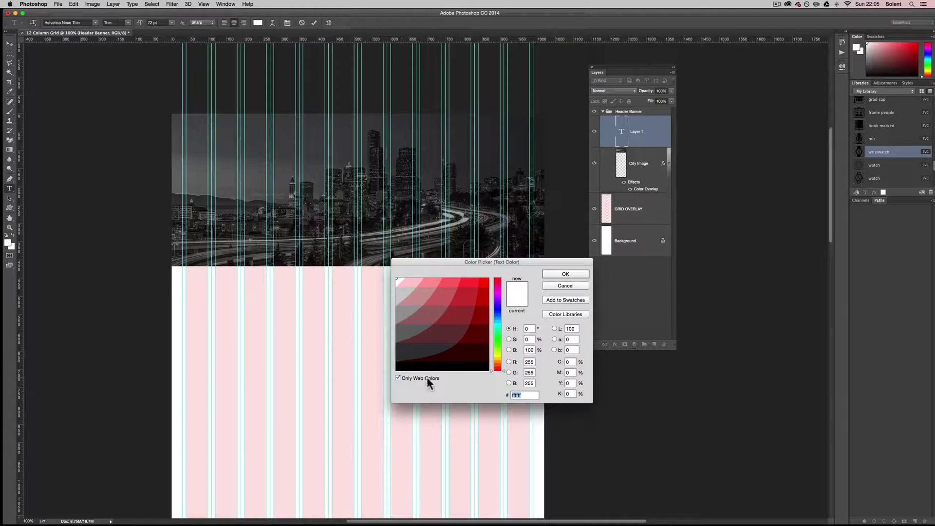
{"action": "left_click", "coordinate": [555, 275]}
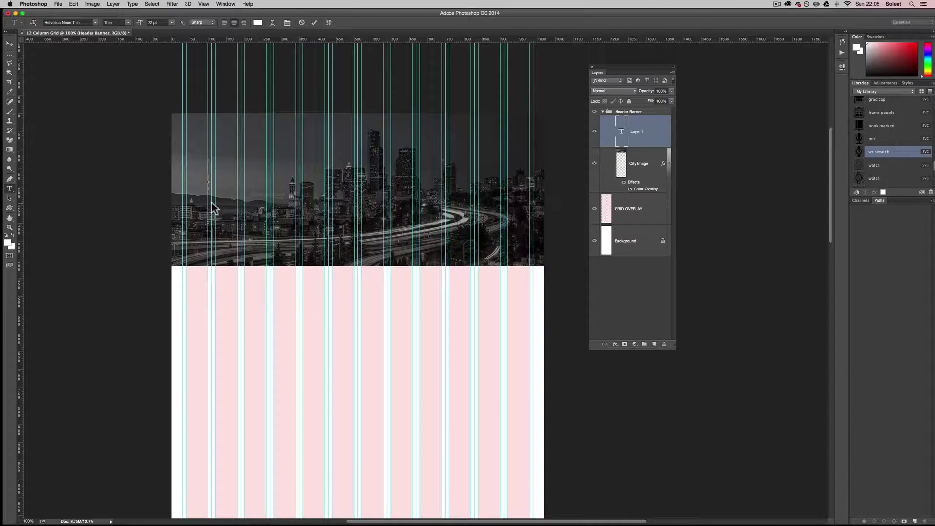
{"action": "type", "text": "Bright"}
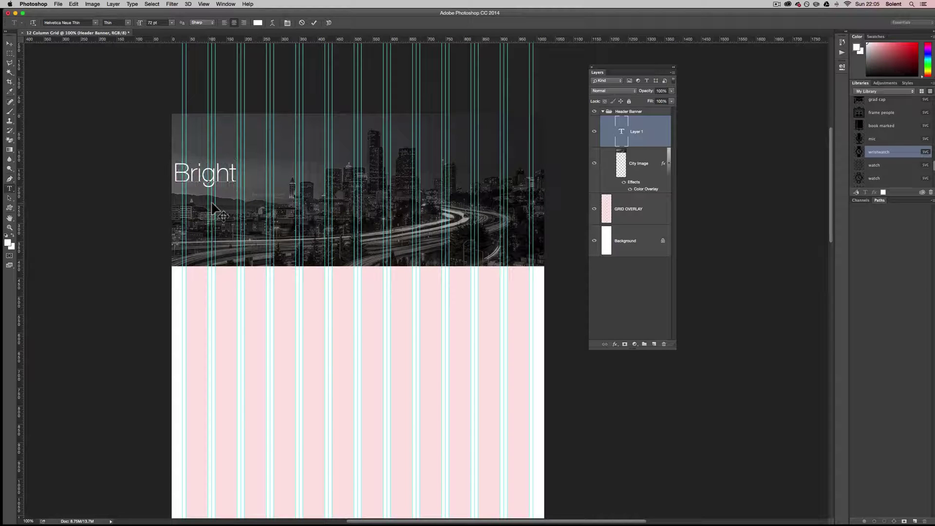
{"action": "type", "text": " Li"}
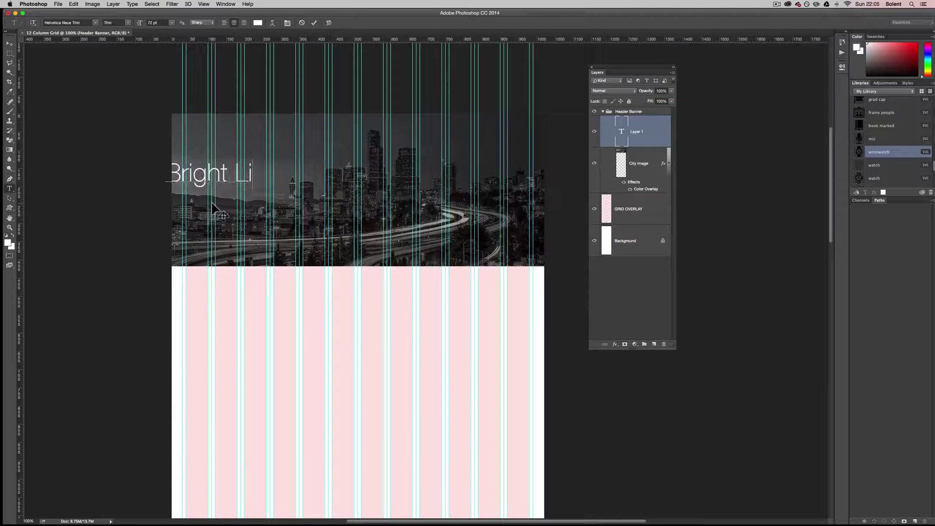
{"action": "type", "text": "ghts Bi"}
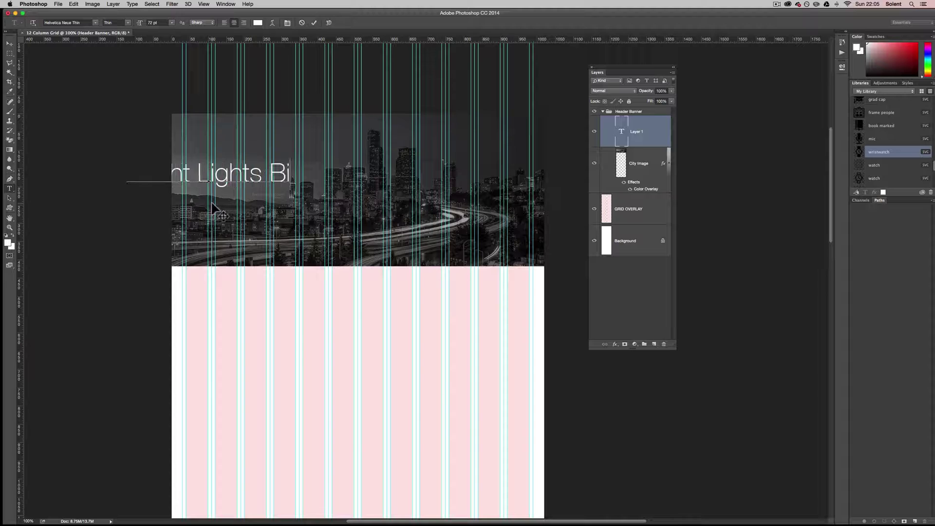
{"action": "type", "text": "g City"}
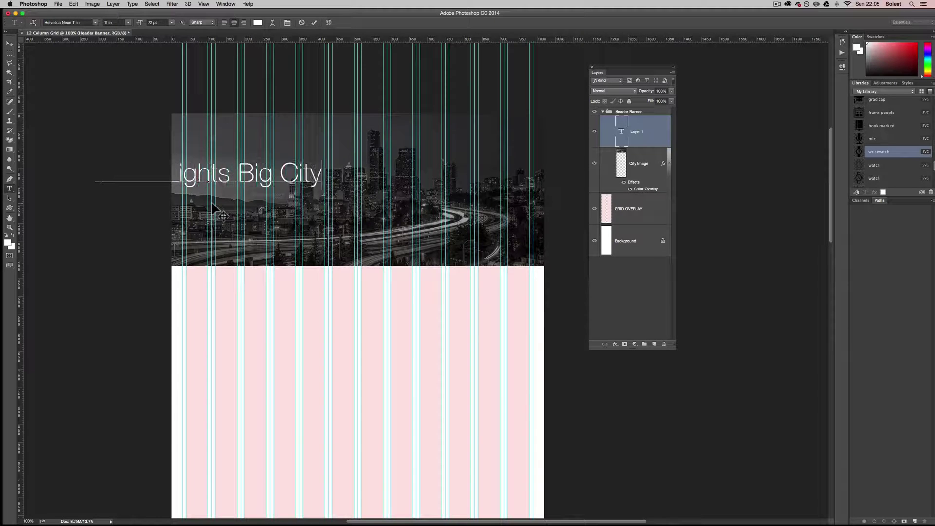
Move the headline right and down into the photo, then nudge it up about 7 px.
{"action": "left_click", "coordinate": [9, 43]}
{"action": "left_click_drag", "start_coordinate": [249, 177], "coordinate": [361, 199]}
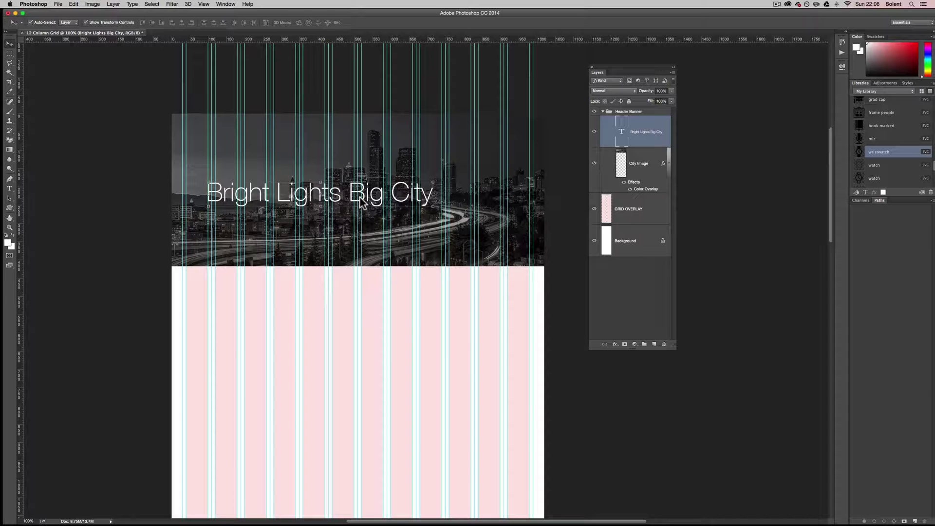
{"action": "left_click_drag", "start_coordinate": [360, 200], "coordinate": [360, 192]}
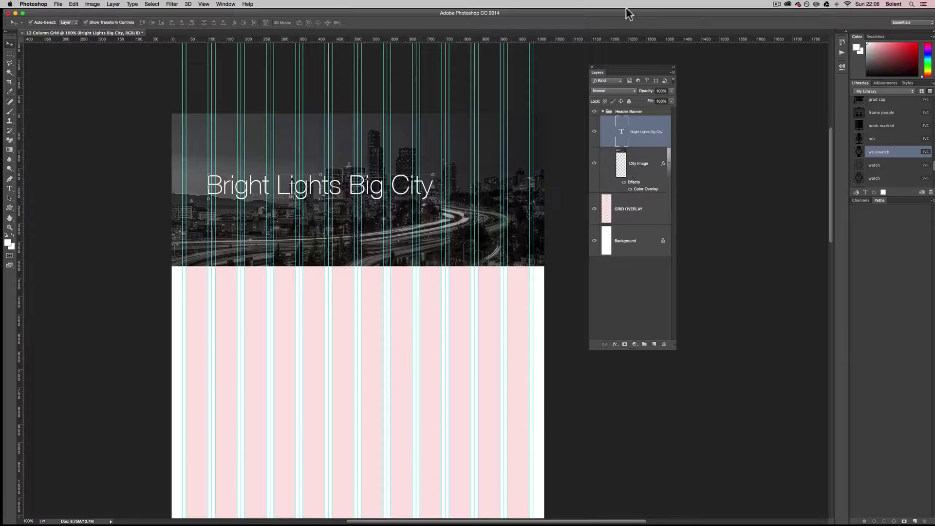
{"action": "left_click", "coordinate": [235, 226]}
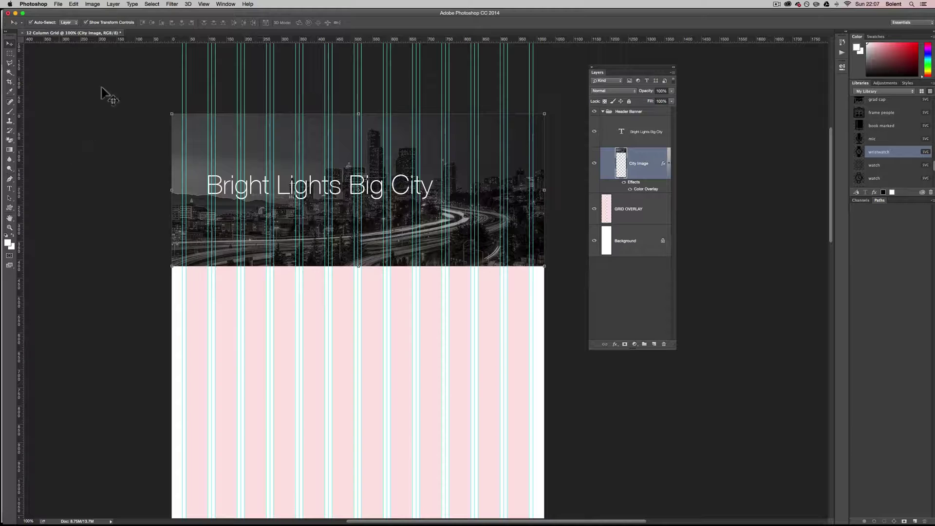
Paste the body paragraph into a 24 pt, left-aligned text box under the headline.
{"action": "left_click", "coordinate": [10, 189]}
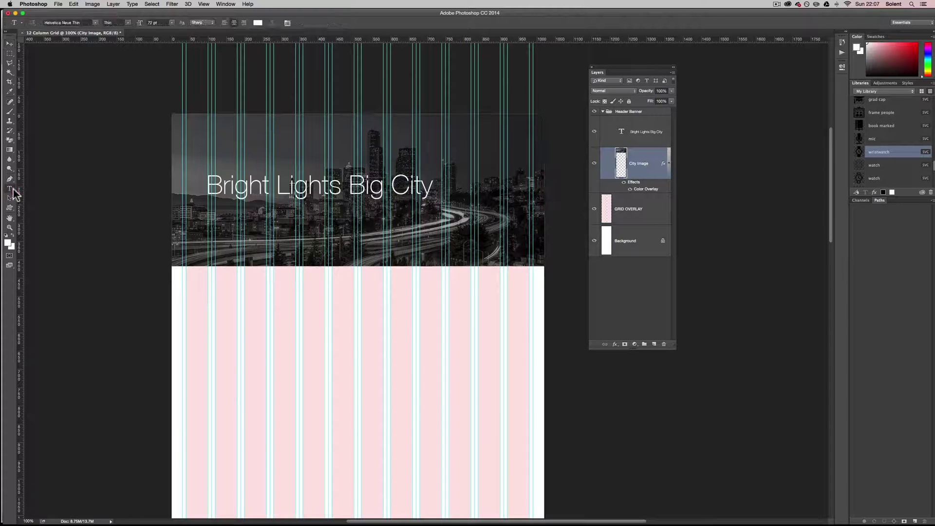
{"action": "left_click", "coordinate": [171, 23]}
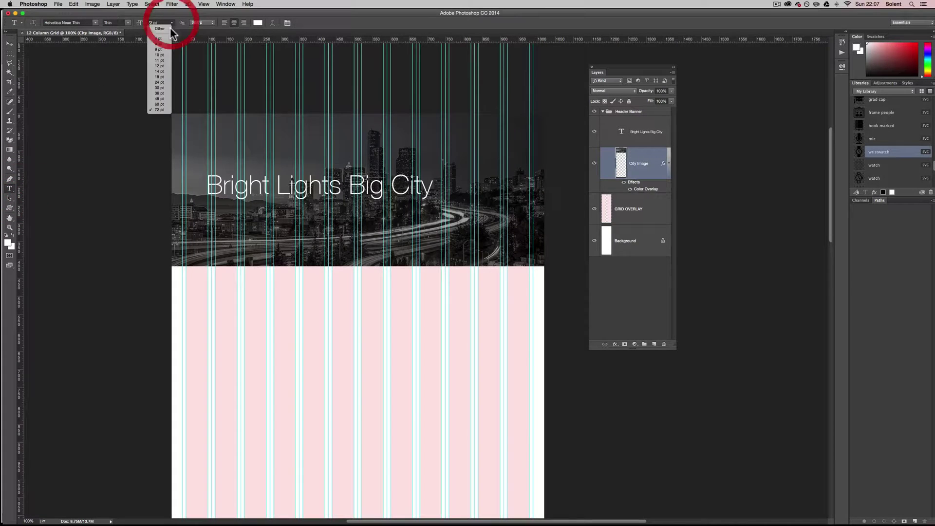
{"action": "left_click", "coordinate": [159, 82]}
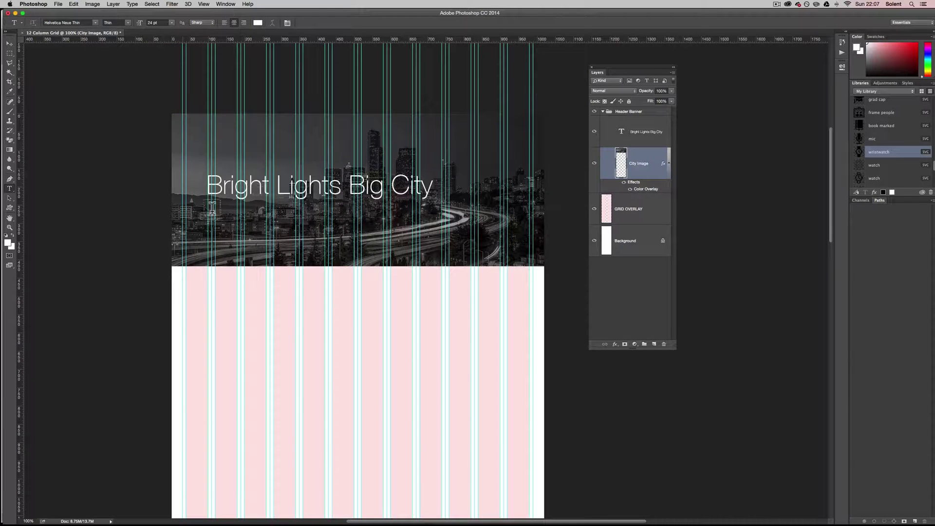
{"action": "left_click", "coordinate": [208, 207]}
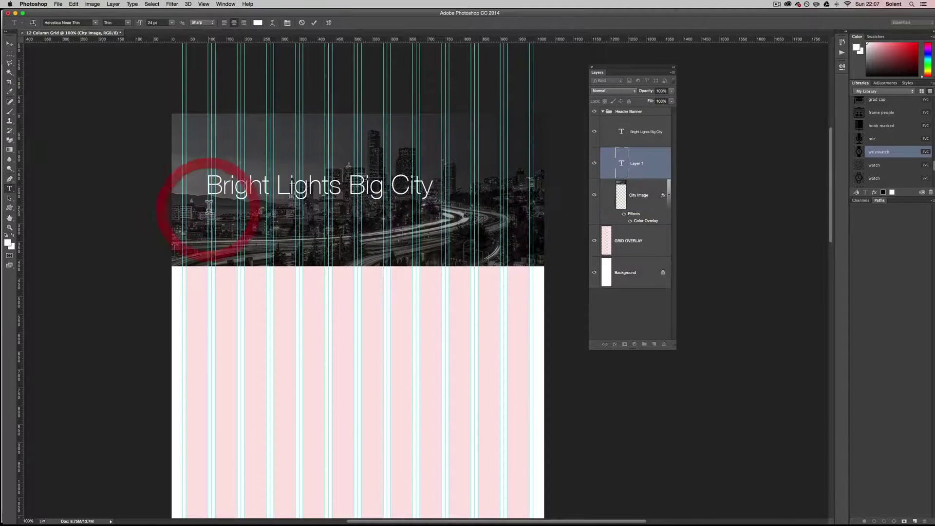
{"action": "left_click_drag", "start_coordinate": [209, 209], "coordinate": [454, 238]}
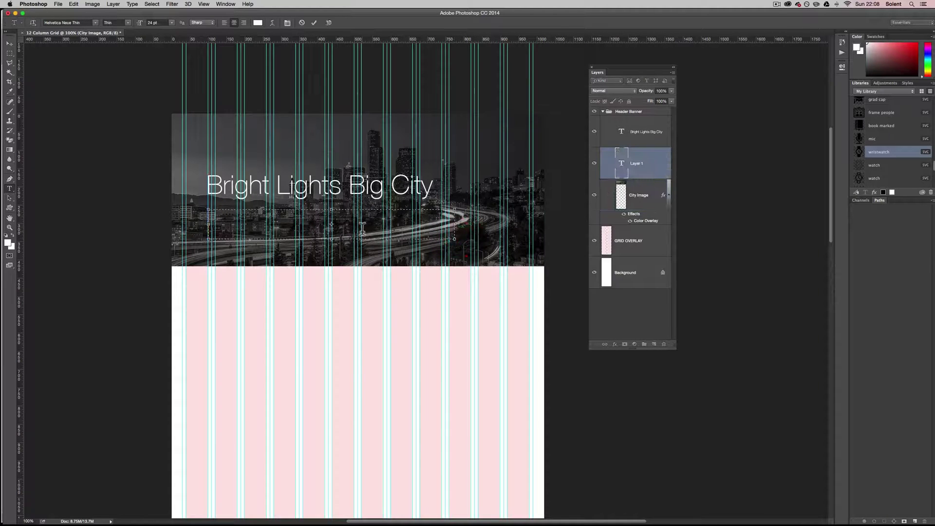
{"action": "key", "text": "ctrl+v"}
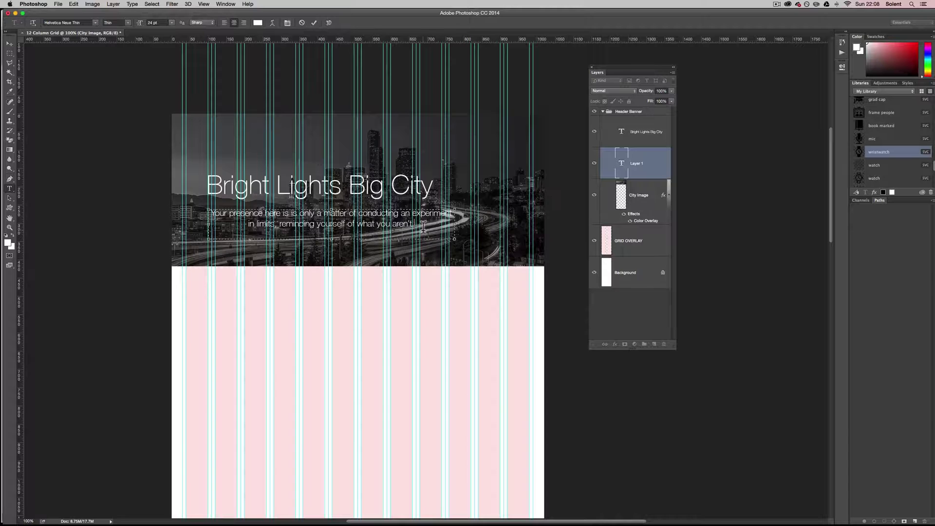
{"action": "left_click_drag", "start_coordinate": [419, 227], "coordinate": [195, 212]}
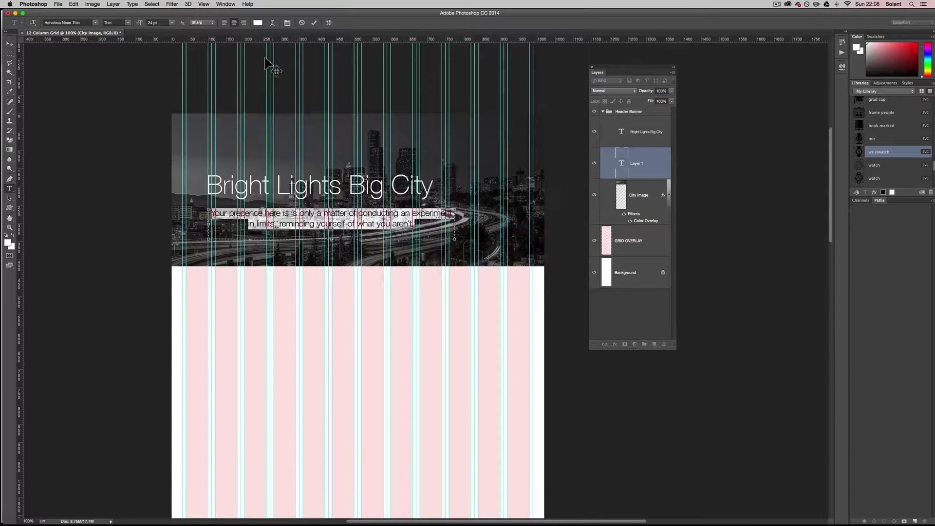
{"action": "left_click", "coordinate": [225, 23]}
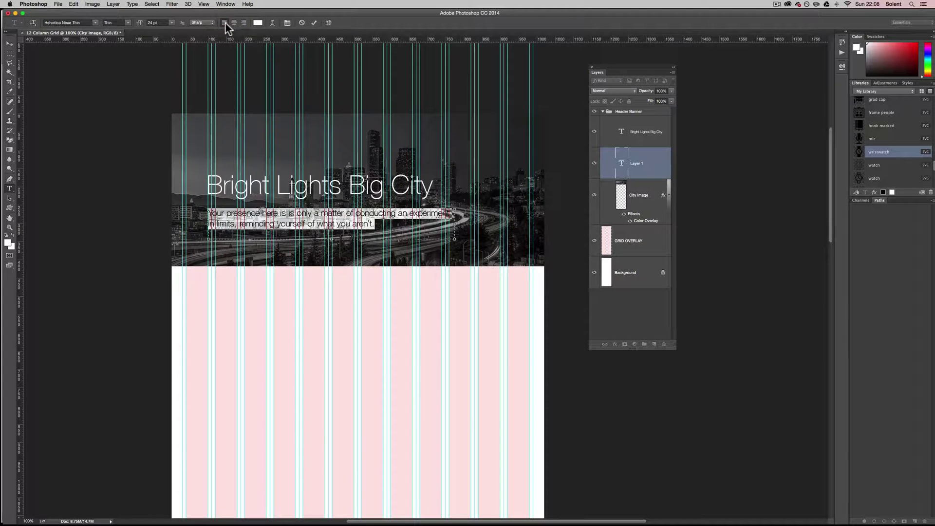
Move the paragraph up toward the headline and narrow its text box so it rewraps.
{"action": "left_click", "coordinate": [9, 43]}
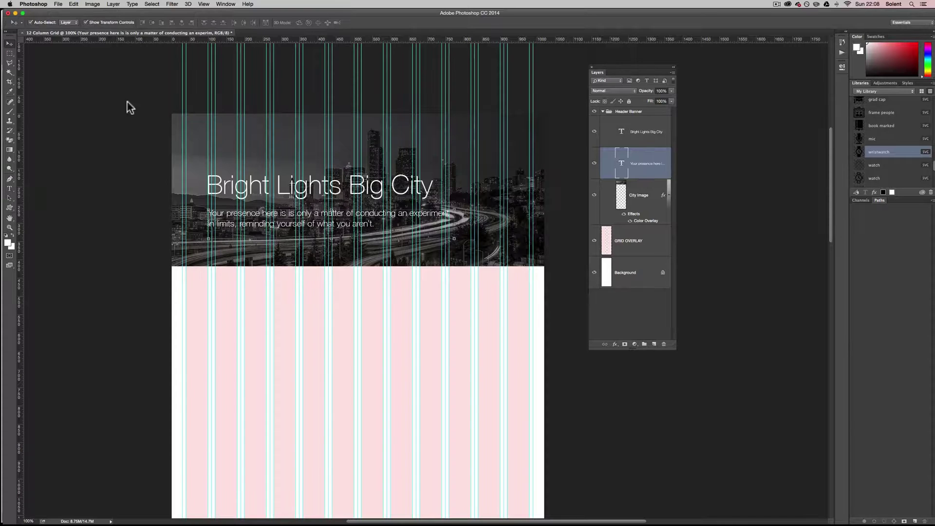
{"action": "left_click_drag", "start_coordinate": [325, 230], "coordinate": [323, 220]}
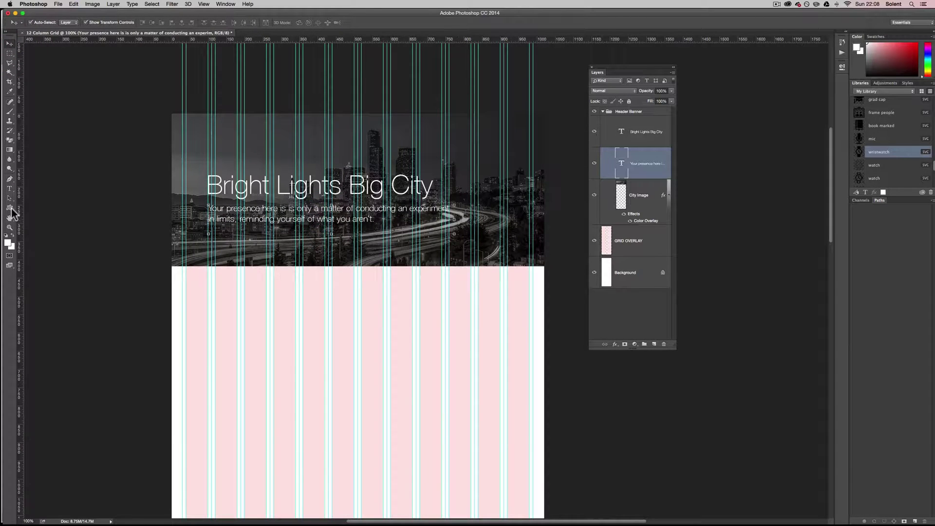
{"action": "left_click", "coordinate": [9, 188]}
{"action": "left_click", "coordinate": [439, 219]}
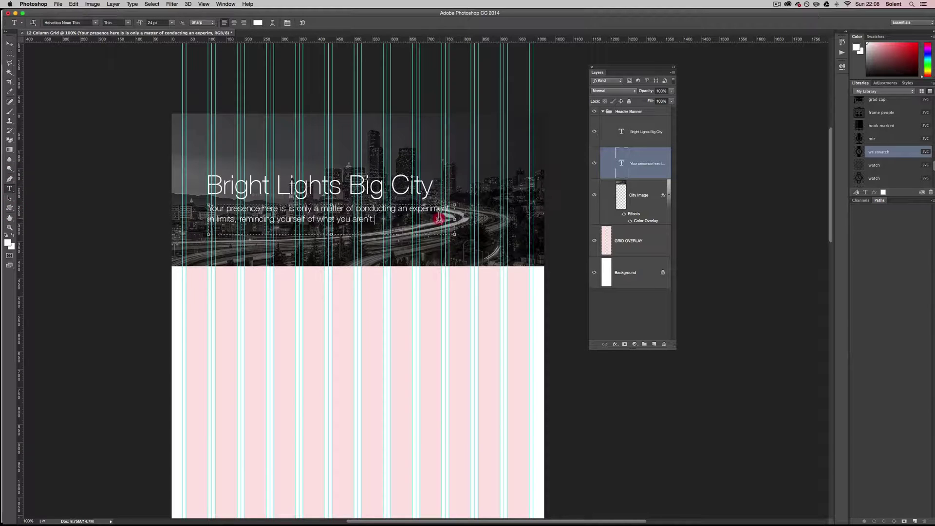
{"action": "mouse_move", "coordinate": [454, 220]}
{"action": "left_mouse_down"}
{"action": "mouse_move", "coordinate": [414, 219]}
{"action": "mouse_move", "coordinate": [442, 220]}
{"action": "left_mouse_up"}
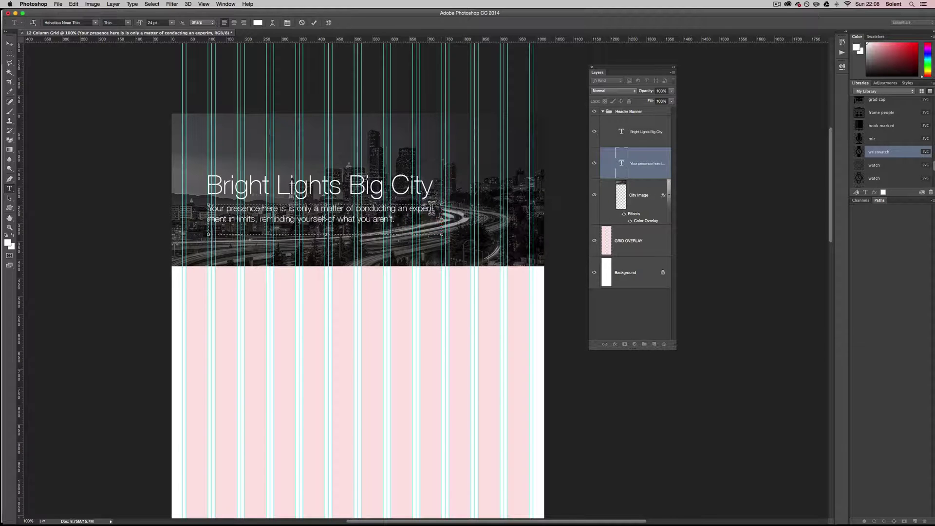
Uncheck Hyphenate in the Paragraph panel and move the paragraph up about 5 px.
{"action": "left_click", "coordinate": [288, 23]}
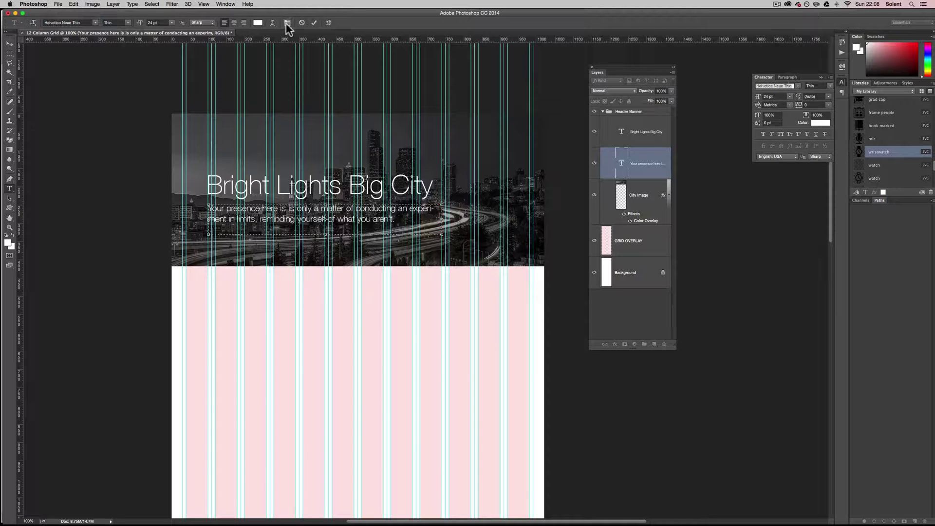
{"action": "left_click", "coordinate": [787, 77]}
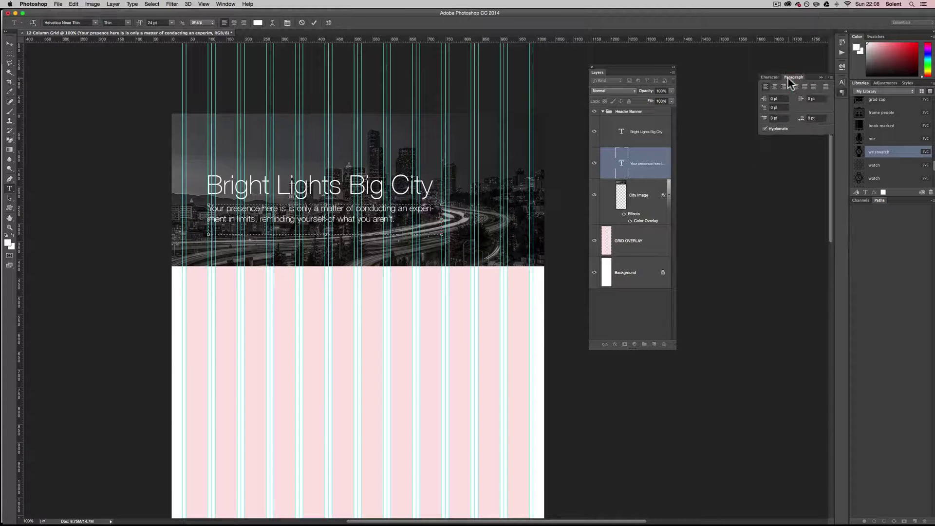
{"action": "left_click", "coordinate": [765, 128]}
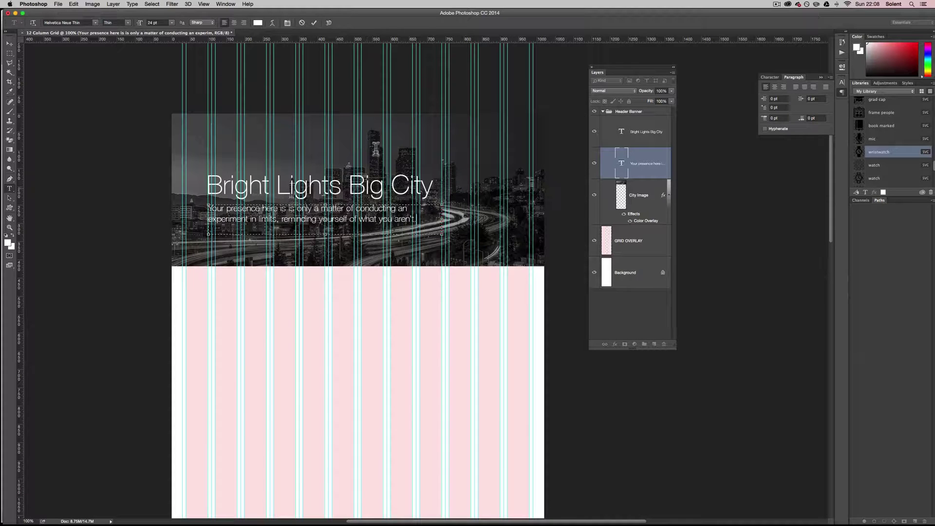
{"action": "left_click", "coordinate": [313, 22]}
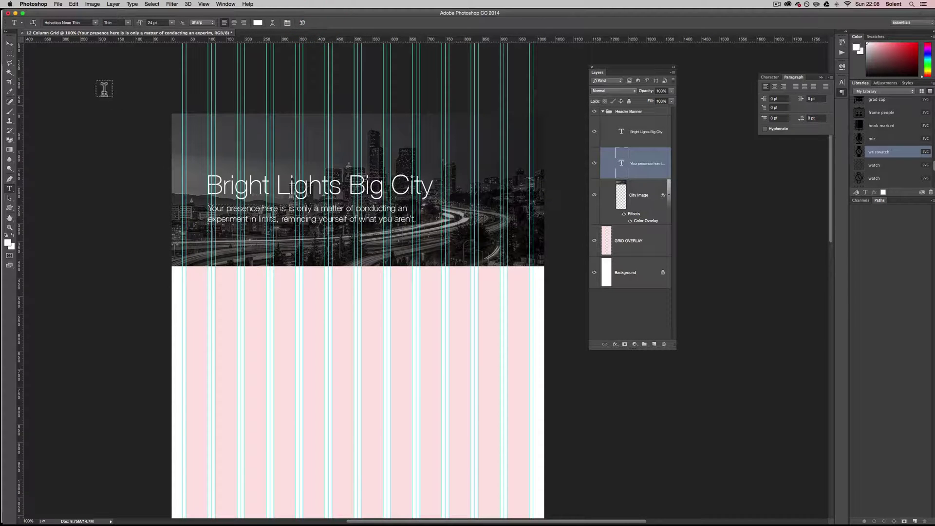
{"action": "left_click", "coordinate": [9, 44]}
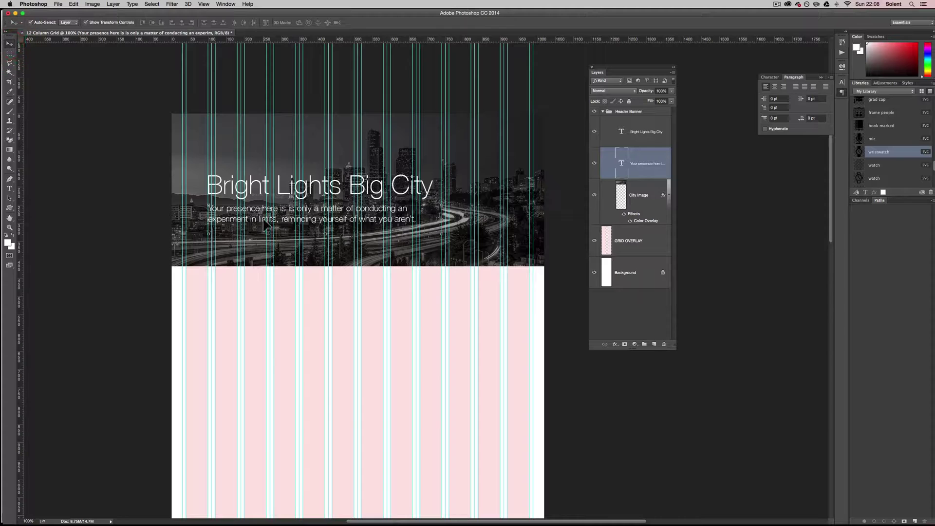
{"action": "left_click_drag", "start_coordinate": [264, 221], "coordinate": [264, 221]}
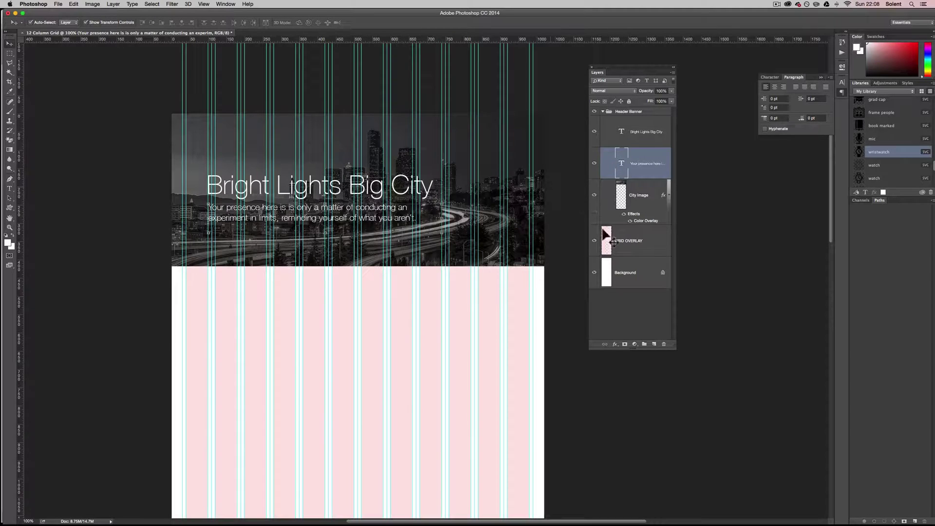
Raise the City Image Color Overlay opacity from 34% to 38% and hide the guides with Cmd+;.
{"action": "double_click", "coordinate": [640, 221]}
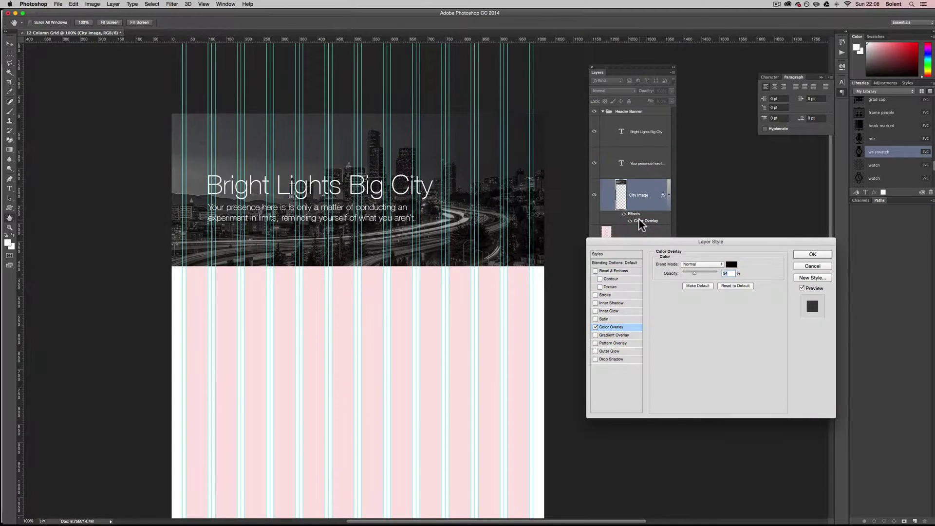
{"action": "left_click_drag", "start_coordinate": [693, 274], "coordinate": [695, 275]}
{"action": "left_click", "coordinate": [803, 252]}
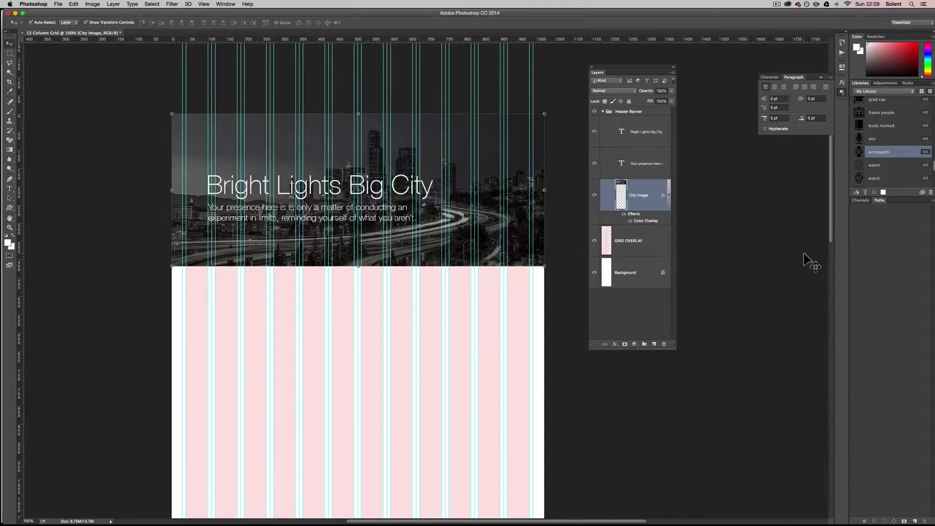
{"action": "key", "text": "super+semicolon"}
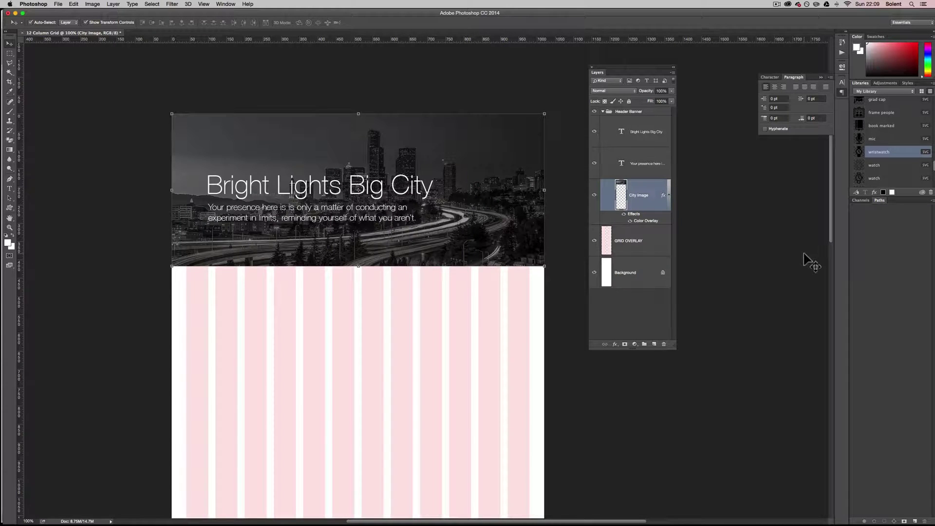
{"action": "key", "text": "super+semicolon"}
{"action": "scroll", "coordinate": [703, 308], "scroll_direction": "down", "scroll_amount": 3}
{"action": "scroll", "coordinate": [703, 309], "scroll_direction": "right", "scroll_amount": 2}
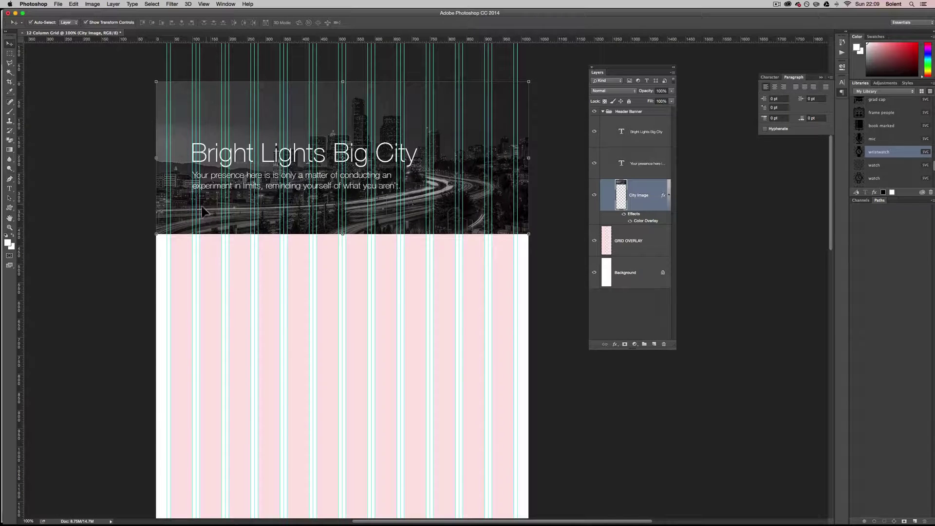
{"action": "scroll", "coordinate": [208, 209], "scroll_direction": "right", "scroll_amount": 2}
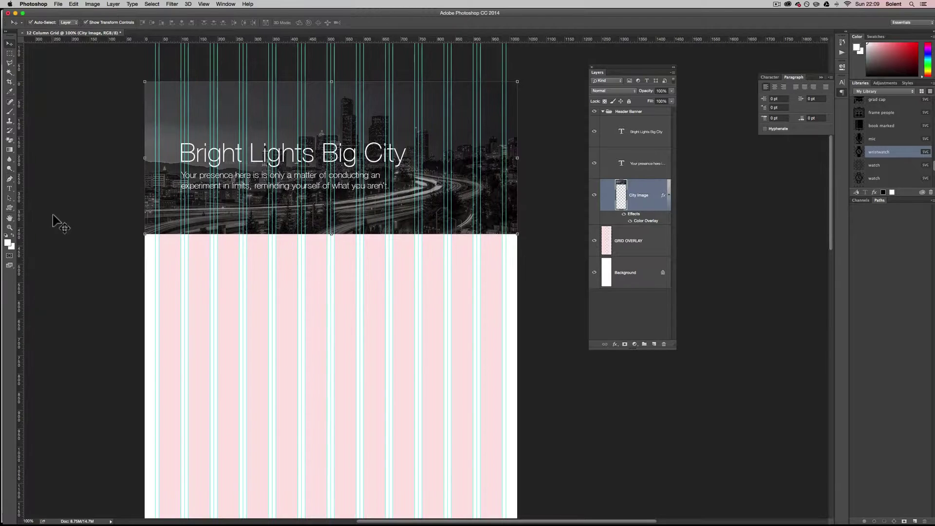
{"action": "left_click", "coordinate": [9, 227]}
{"action": "left_click_drag", "start_coordinate": [153, 160], "coordinate": [171, 169]}
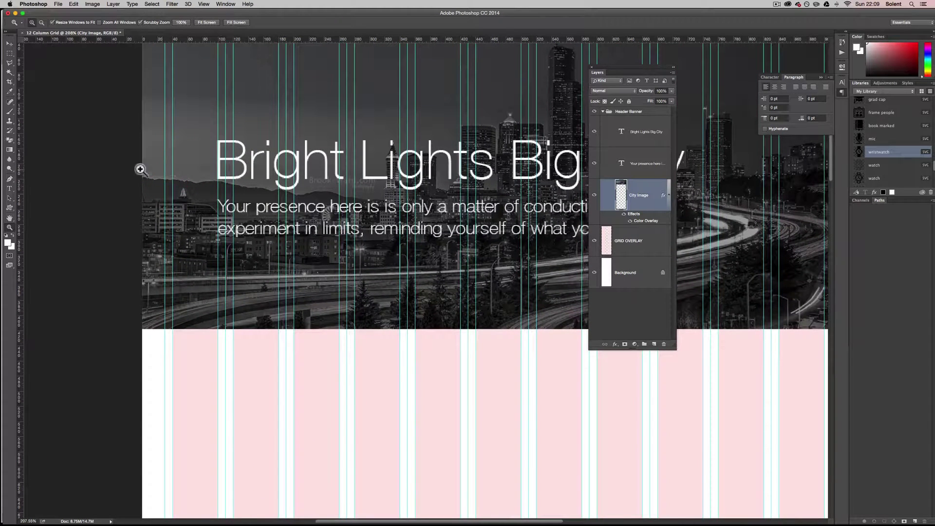
Draw a grey Rectangle 1 beneath the body paragraph and free-transform it to 160 × 38 px.
{"action": "left_click", "coordinate": [10, 208]}
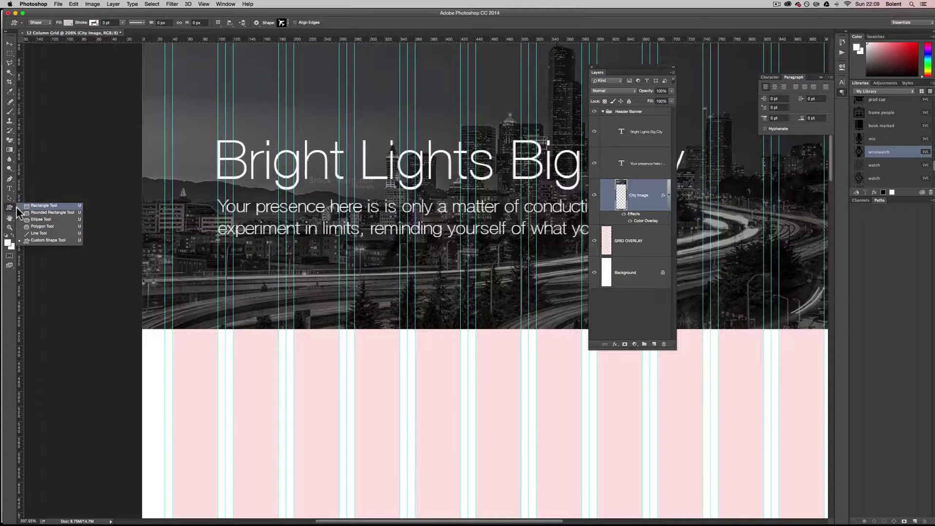
{"action": "left_click", "coordinate": [29, 206]}
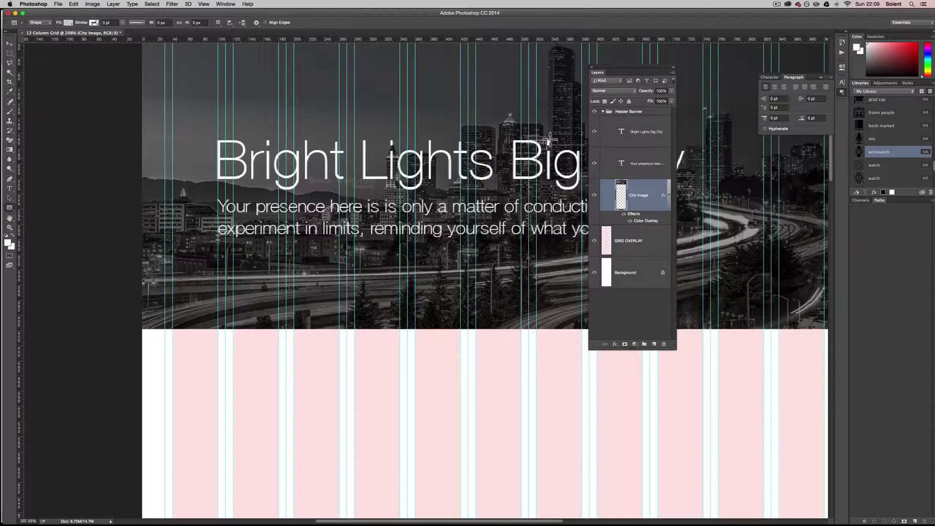
{"action": "left_click", "coordinate": [821, 77]}
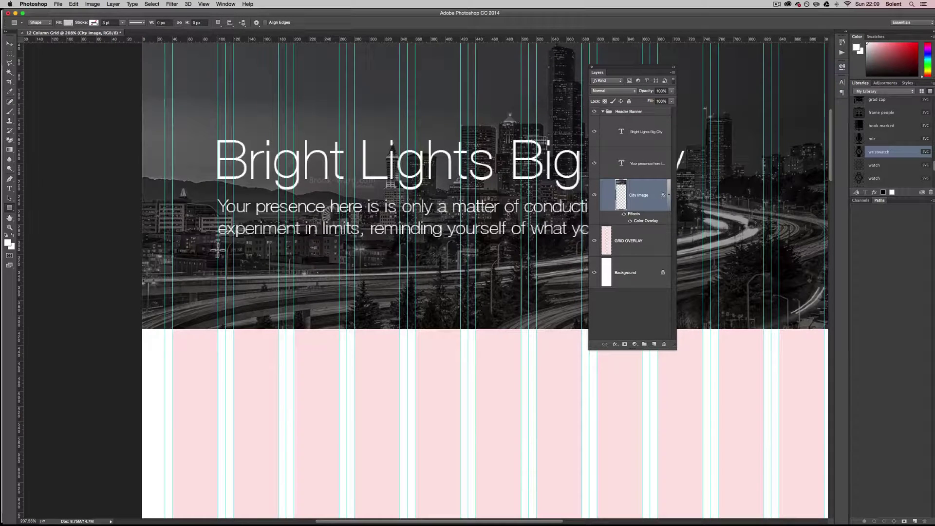
{"action": "left_click_drag", "start_coordinate": [217, 251], "coordinate": [352, 279]}
{"action": "left_click", "coordinate": [9, 44]}
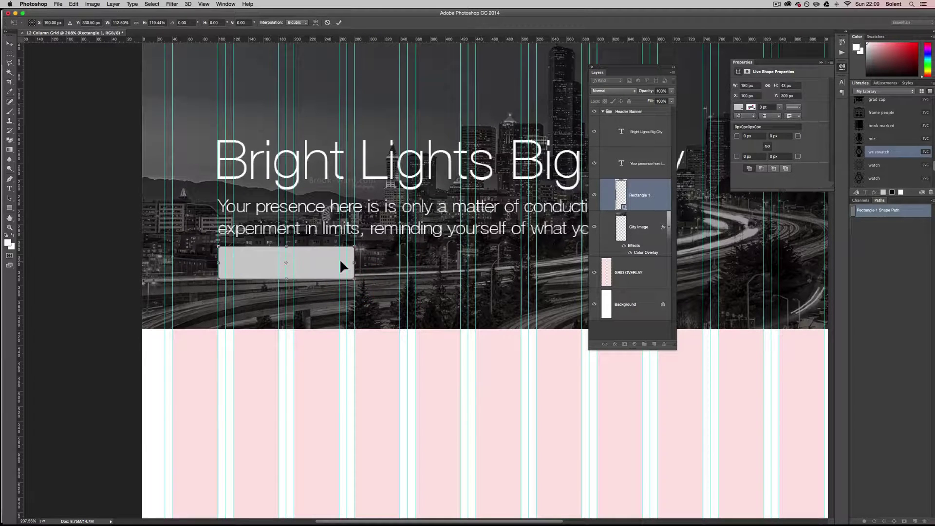
{"action": "left_click_drag", "start_coordinate": [352, 278], "coordinate": [335, 273]}
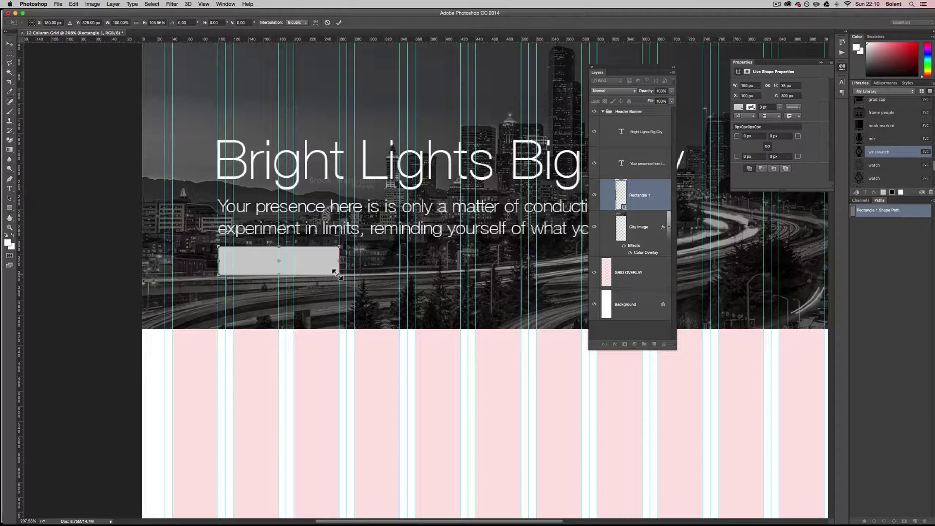
{"action": "left_click", "coordinate": [339, 23]}
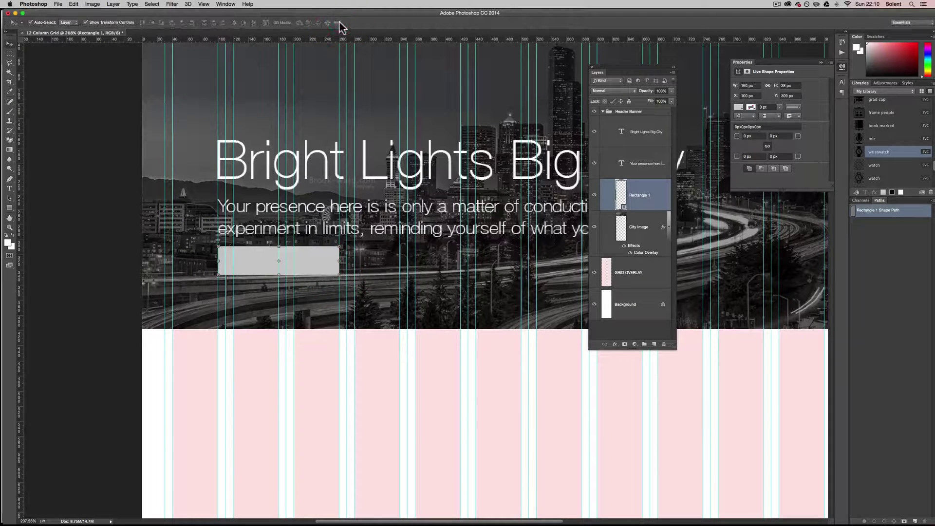
Reopen the rectangle's shape properties and return to the Move tool.
{"action": "left_click", "coordinate": [821, 63]}
{"action": "left_click", "coordinate": [842, 67]}
{"action": "left_click", "coordinate": [226, 4]}
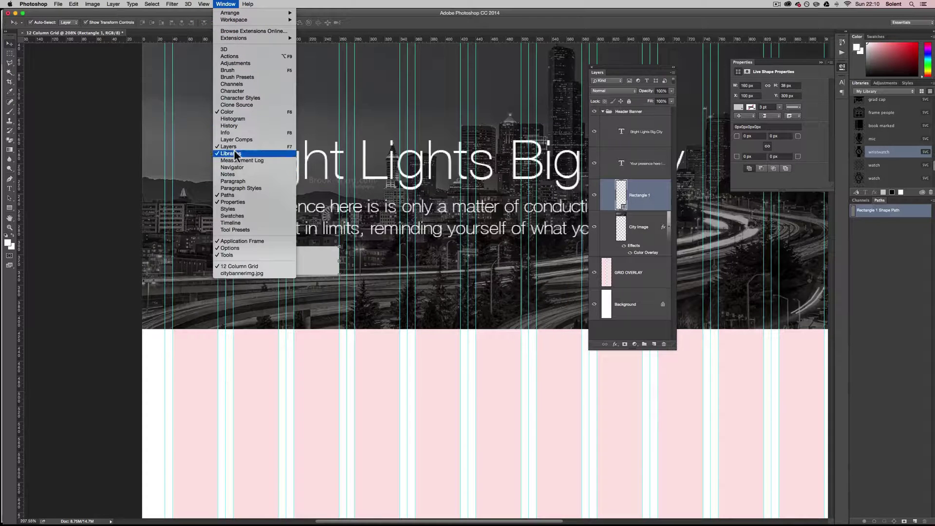
{"action": "left_click", "coordinate": [280, 5]}
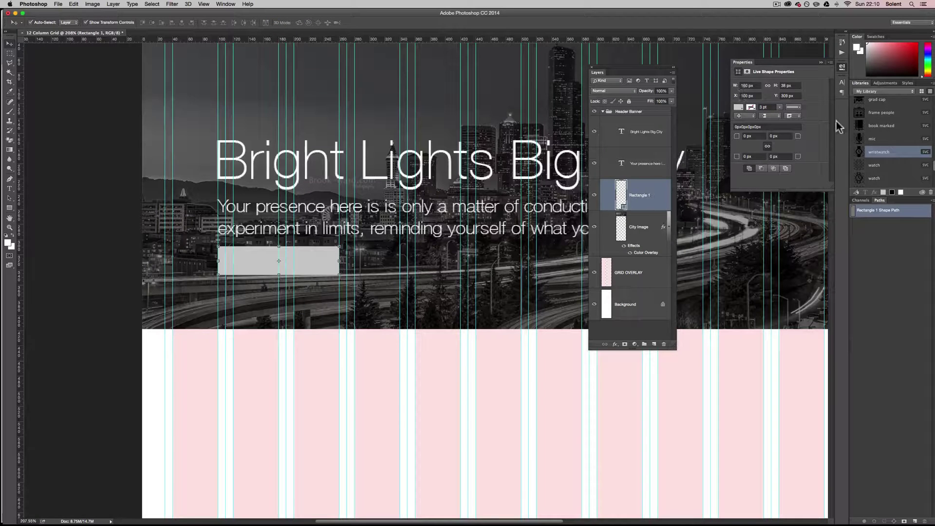
{"action": "left_click", "coordinate": [9, 198]}
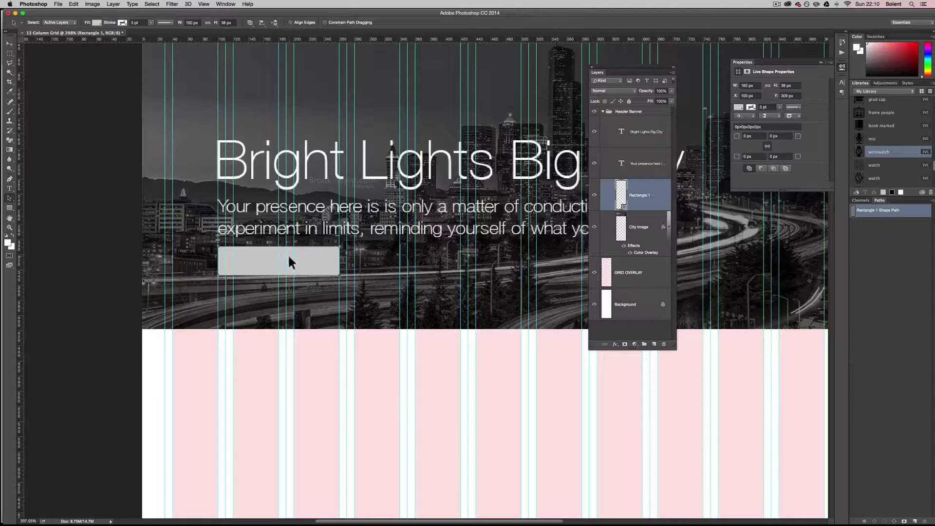
{"action": "left_click", "coordinate": [10, 44]}
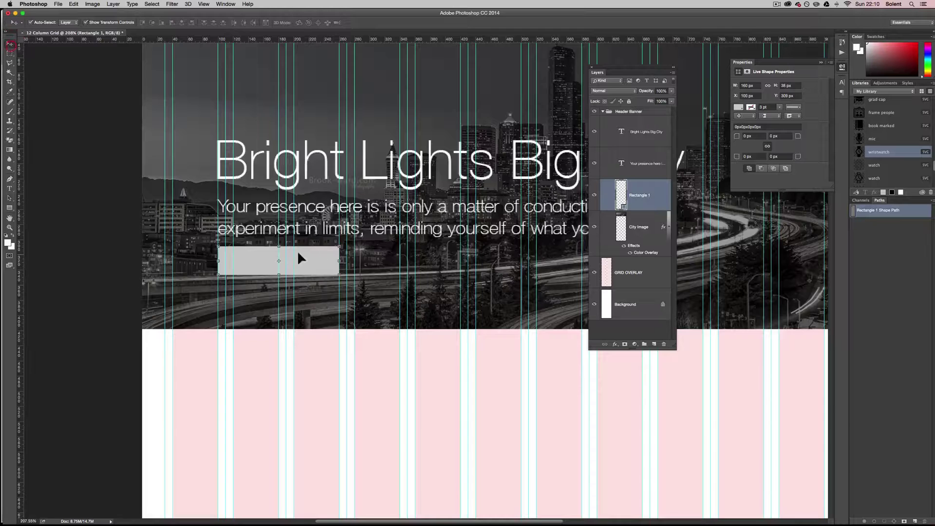
Fill Rectangle 1 with a red-orange swatch from the Properties Fill menu.
{"action": "left_click", "coordinate": [740, 104]}
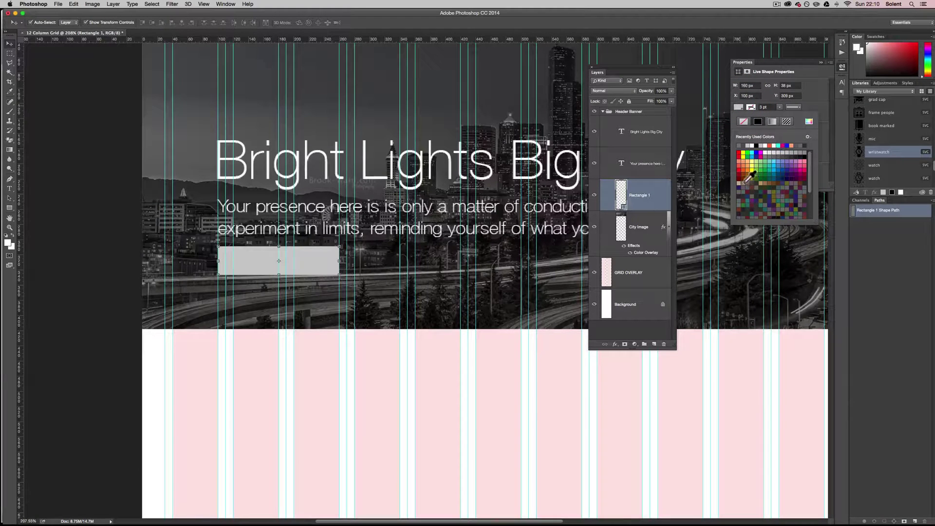
{"action": "left_click", "coordinate": [745, 169]}
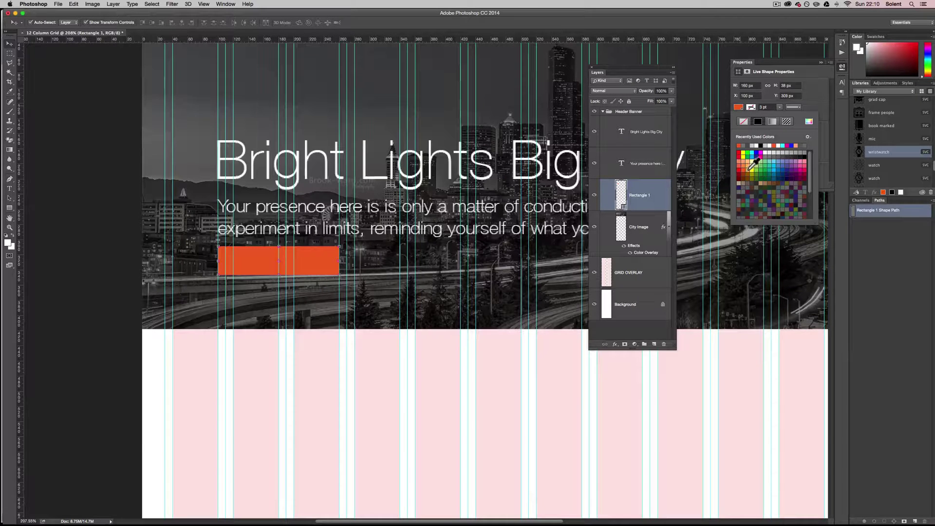
{"action": "left_click", "coordinate": [748, 169]}
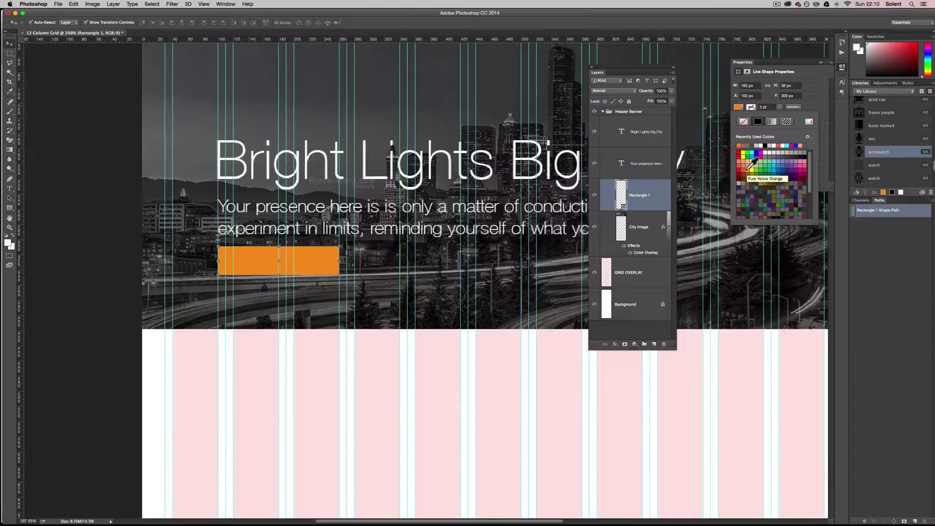
{"action": "left_click", "coordinate": [746, 169]}
{"action": "left_click", "coordinate": [745, 168]}
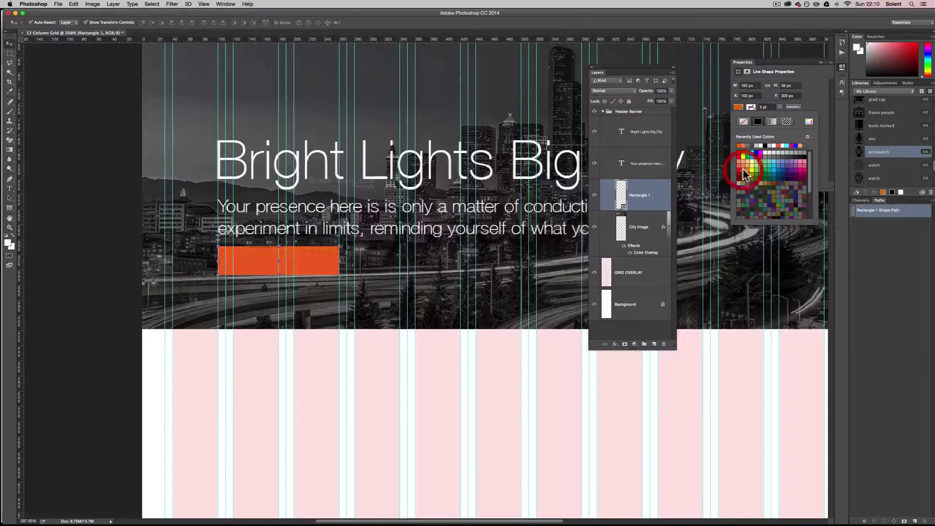
{"action": "left_click", "coordinate": [10, 46]}
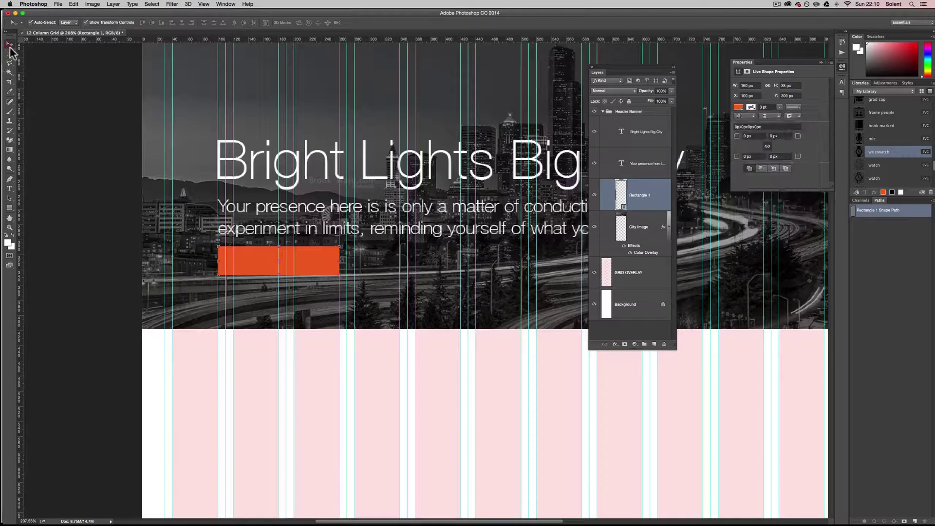
{"action": "left_click", "coordinate": [750, 110]}
{"action": "left_click", "coordinate": [755, 107]}
Rename the Rectangle 1 layer to 'Download Button'.
{"action": "double_click", "coordinate": [640, 195]}
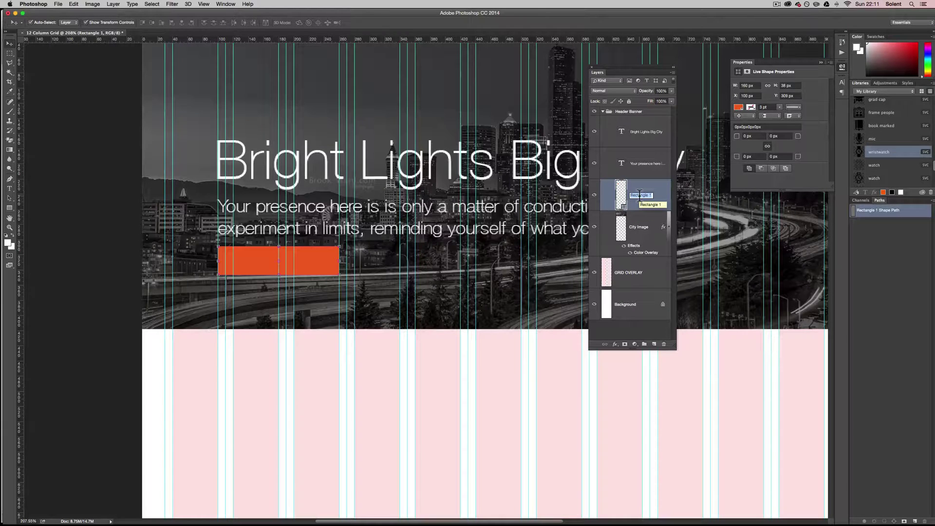
{"action": "type", "text": "B"}
{"action": "type", "text": "ownload "}
{"action": "type", "text": "Button"}
{"action": "key", "text": "Return"}
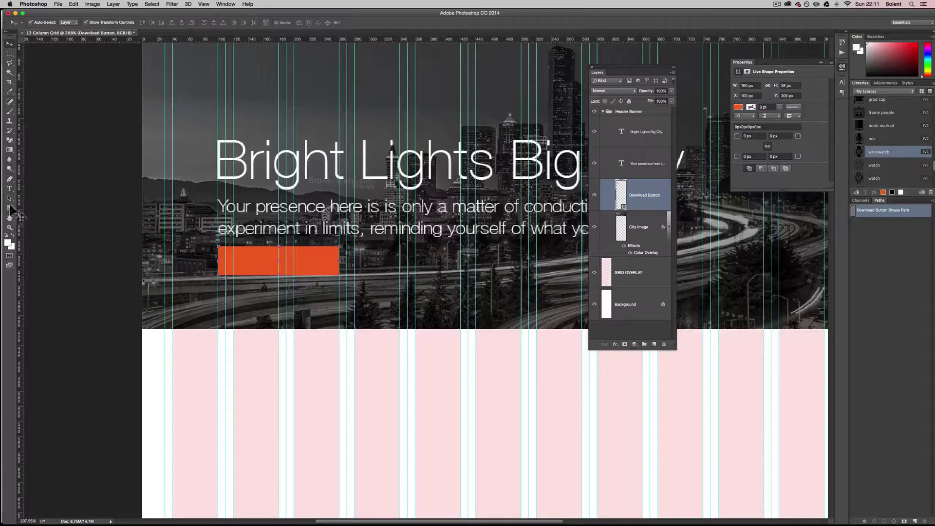
Add a 14 pt 'Download' text layer and move it onto the orange button for transforming.
{"action": "left_click", "coordinate": [13, 188]}
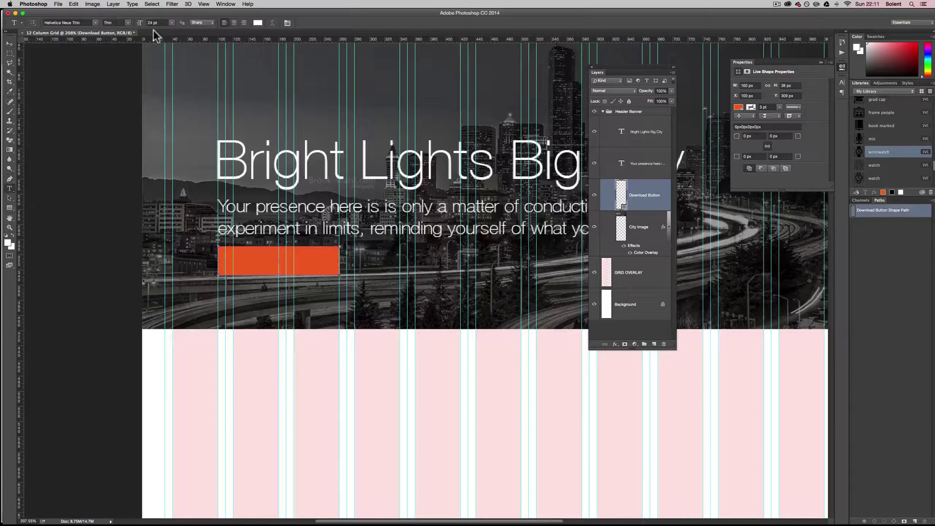
{"action": "left_click", "coordinate": [171, 23]}
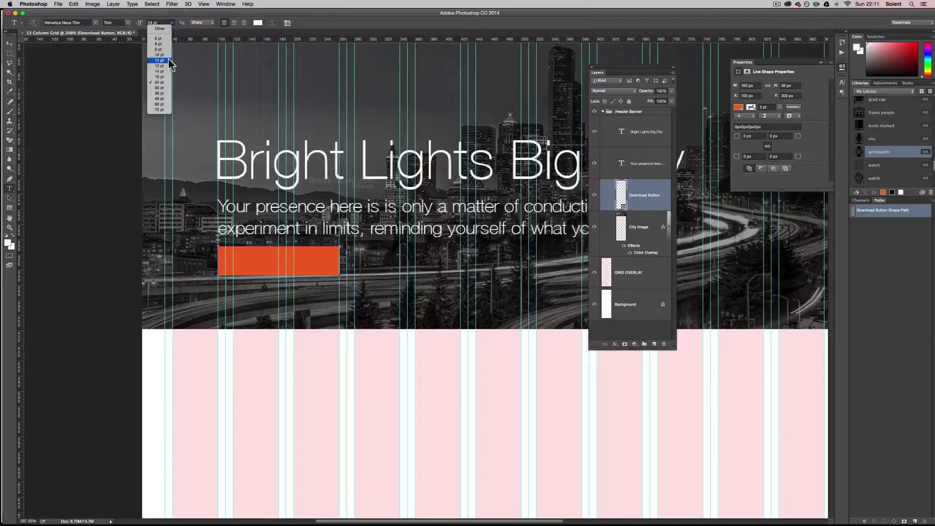
{"action": "left_click", "coordinate": [168, 70]}
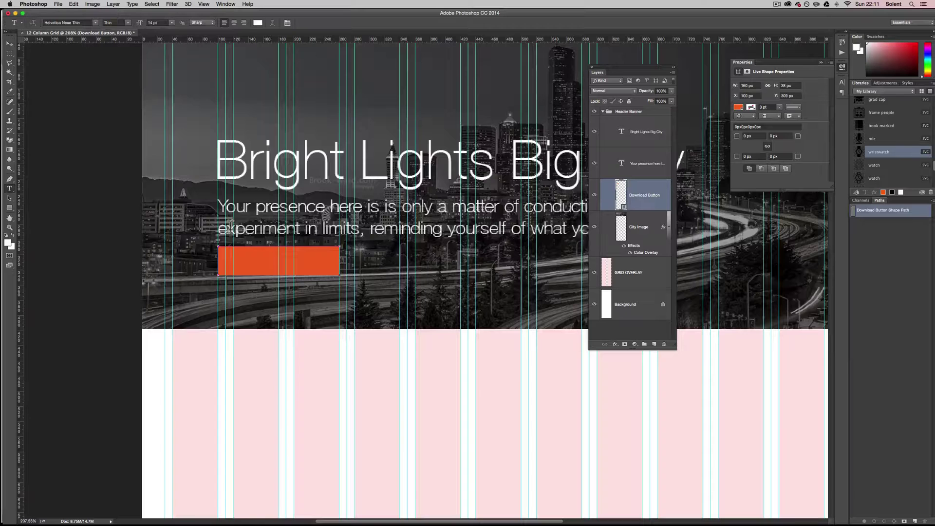
{"action": "left_click", "coordinate": [237, 256]}
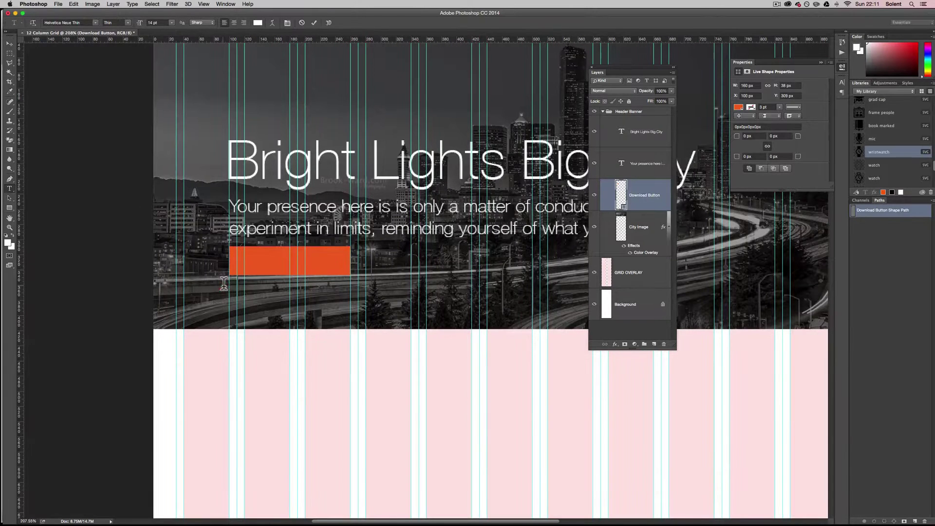
{"action": "type", "text": "Download"}
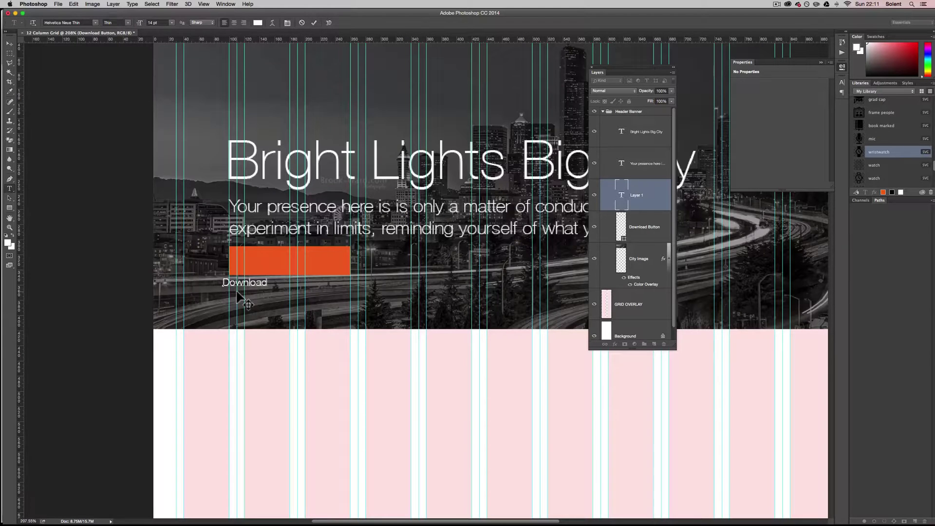
{"action": "left_click", "coordinate": [9, 43]}
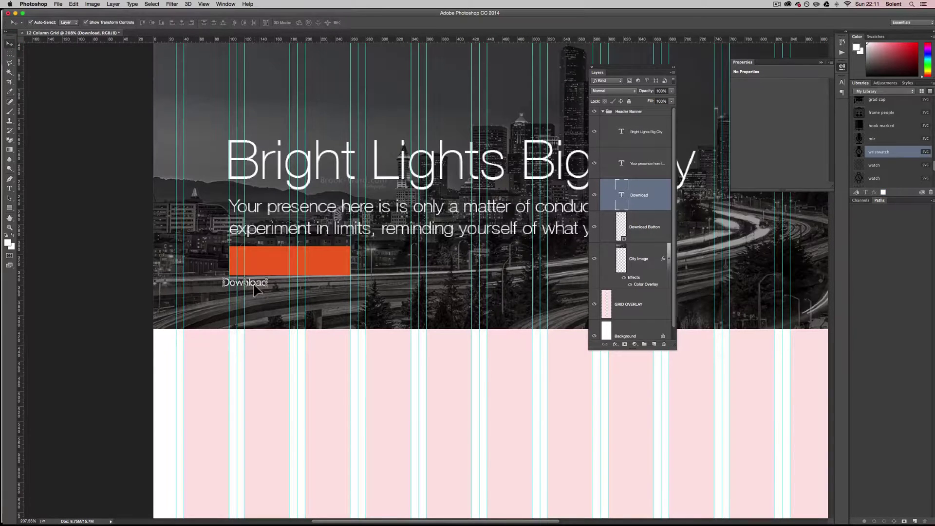
{"action": "left_click_drag", "start_coordinate": [254, 286], "coordinate": [310, 261]}
{"action": "key", "text": "ctrl+t"}
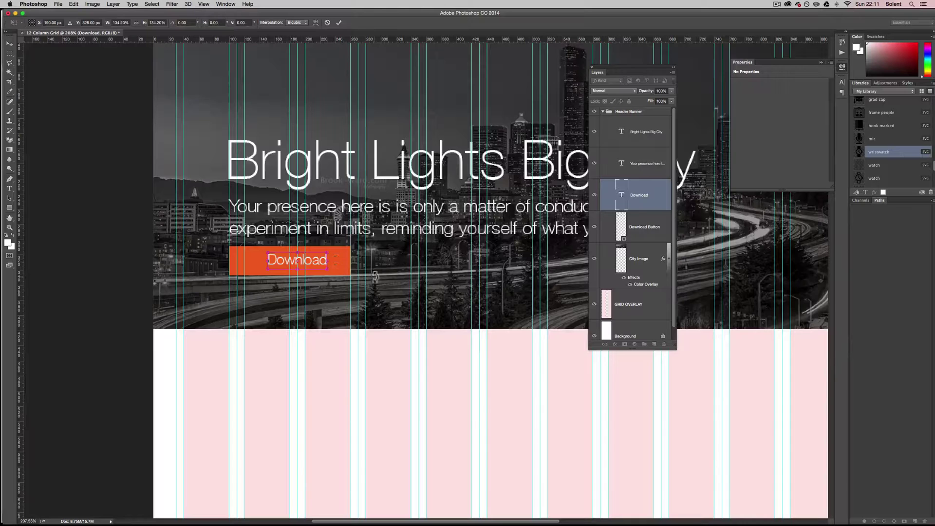
Nudge the Download text about 15 px left to centre it on the button.
{"action": "left_click", "coordinate": [339, 22]}
{"action": "left_click", "coordinate": [335, 265]}
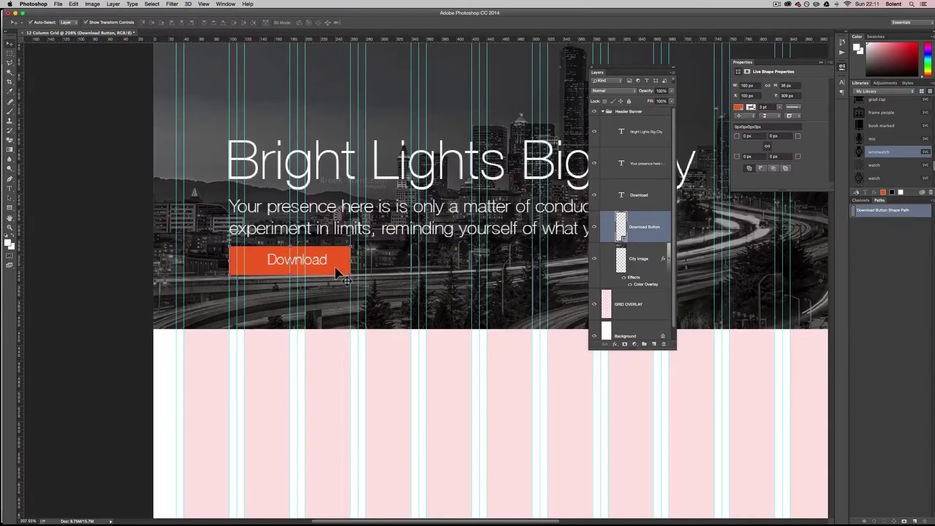
{"action": "left_click_drag", "start_coordinate": [321, 260], "coordinate": [313, 261]}
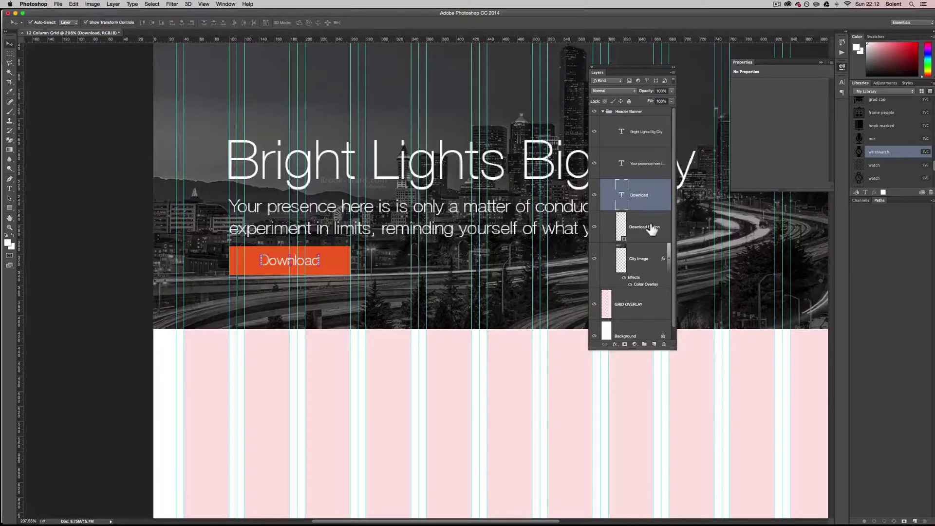
Link the Download text and Download Button layers, then shift the pair down to Y 313 px.
{"action": "left_click_drag", "start_coordinate": [649, 246], "coordinate": [646, 209]}
{"action": "left_click", "coordinate": [642, 225], "text": "shift"}
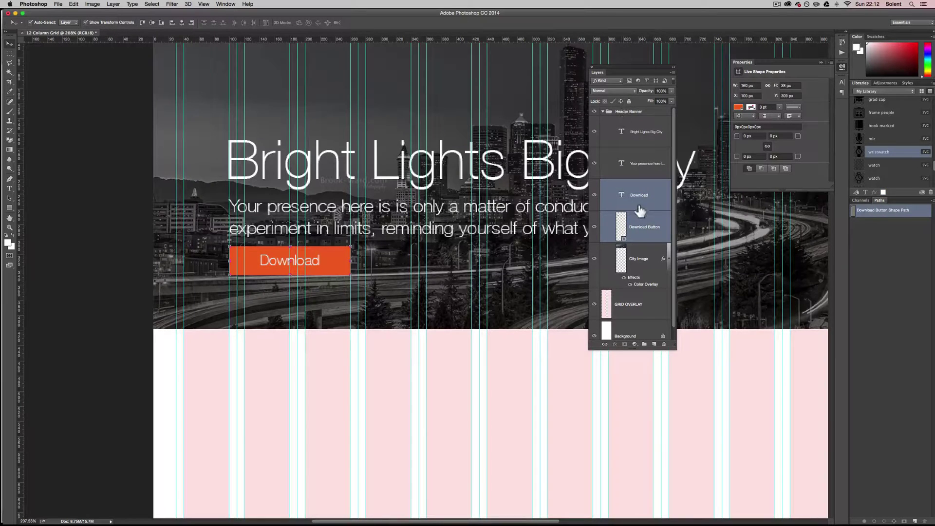
{"action": "right_click", "coordinate": [649, 222]}
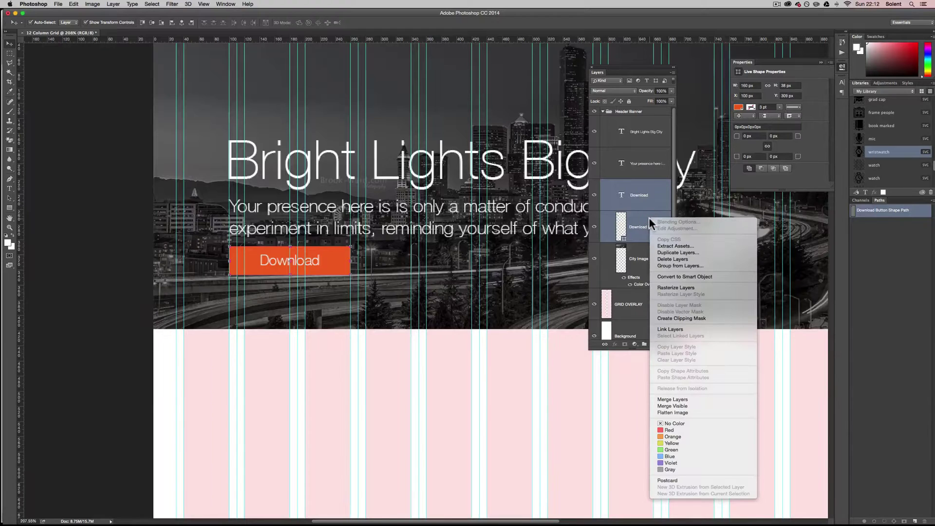
{"action": "left_click", "coordinate": [685, 328]}
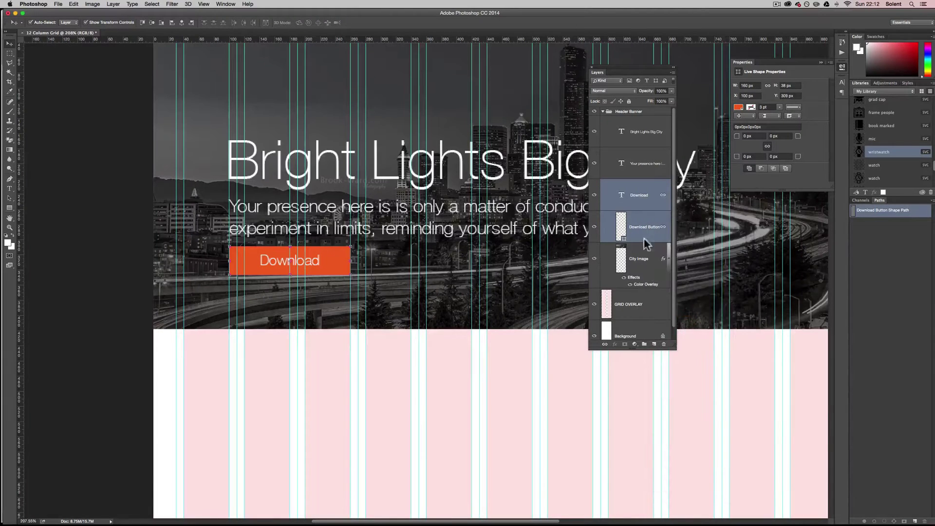
{"action": "mouse_move", "coordinate": [335, 259]}
{"action": "left_mouse_down"}
{"action": "mouse_move", "coordinate": [348, 264]}
{"action": "mouse_move", "coordinate": [337, 271]}
{"action": "left_mouse_up"}
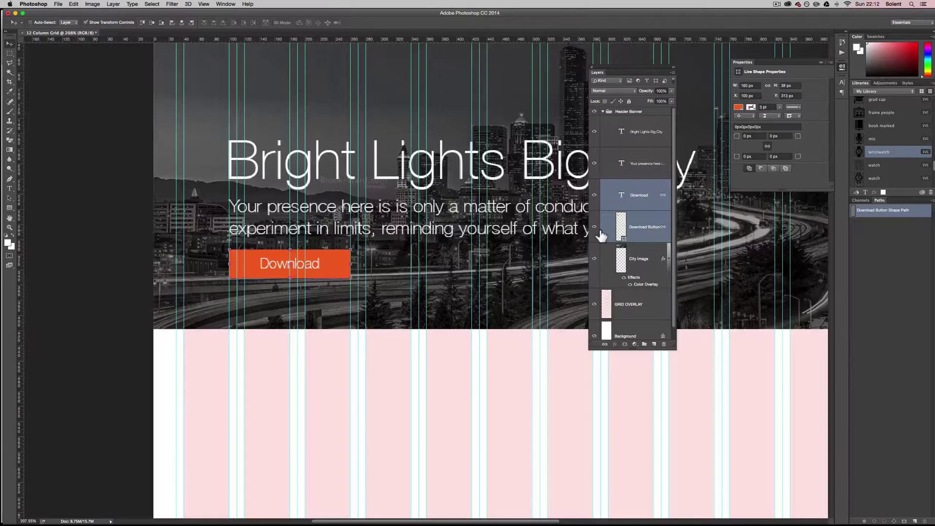
Duplicate the linked Download button layers and move the copy 180 px right of the original.
{"action": "key", "text": "super"}
{"action": "key", "text": "super+j"}
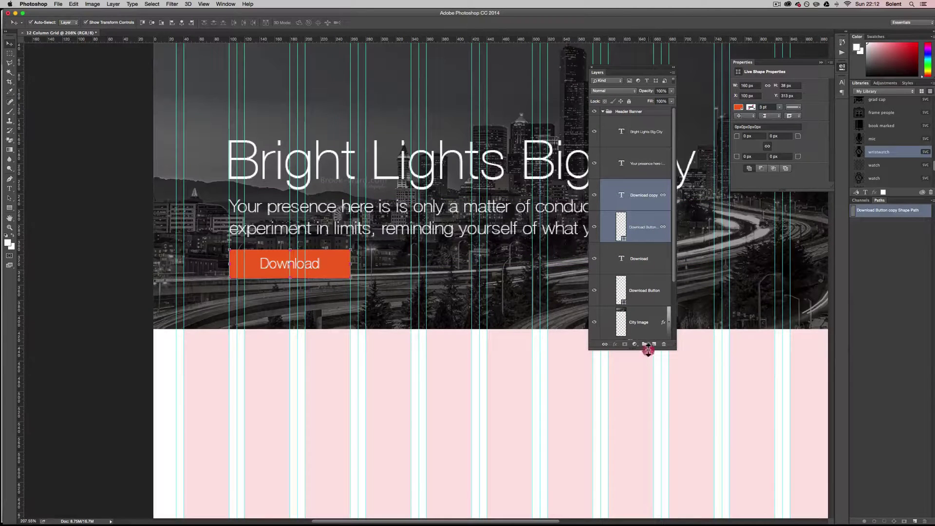
{"action": "left_click_drag", "start_coordinate": [648, 349], "coordinate": [750, 423]}
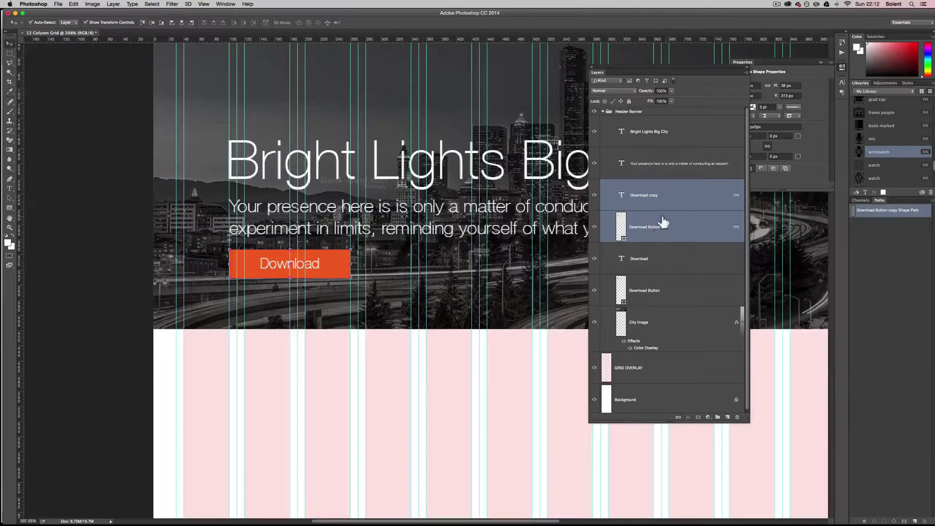
{"action": "left_click", "coordinate": [255, 269]}
{"action": "left_click_drag", "start_coordinate": [254, 269], "coordinate": [395, 275]}
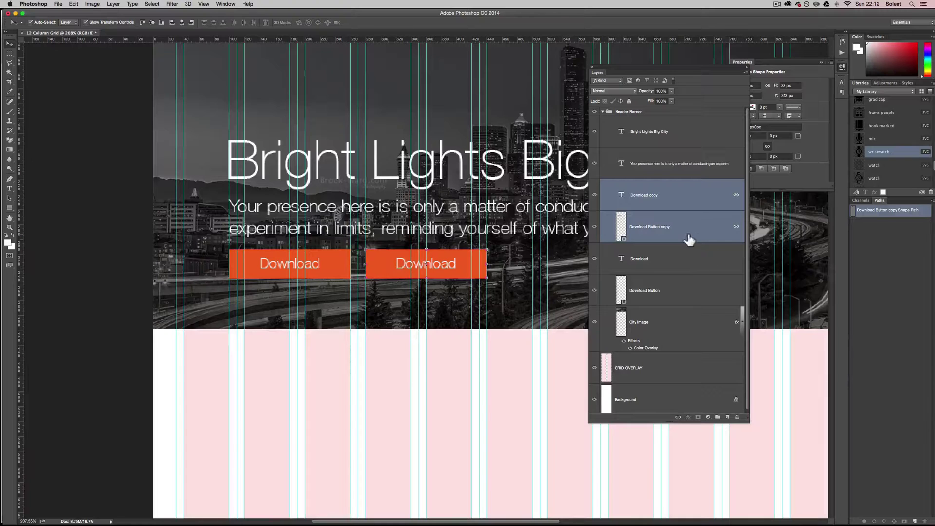
Rename the Download Button copy layer to 'Learn Ghost Button'.
{"action": "double_click", "coordinate": [661, 236]}
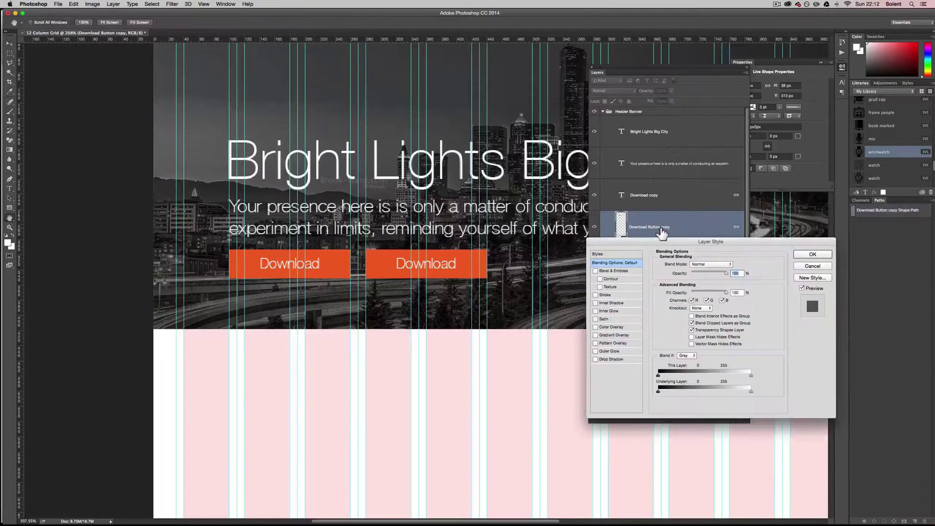
{"action": "left_click", "coordinate": [803, 267]}
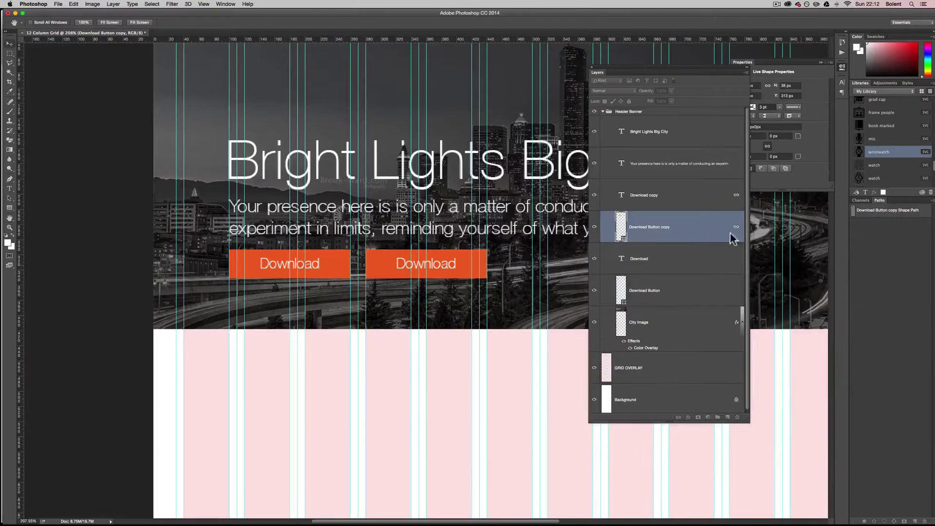
{"action": "double_click", "coordinate": [665, 228]}
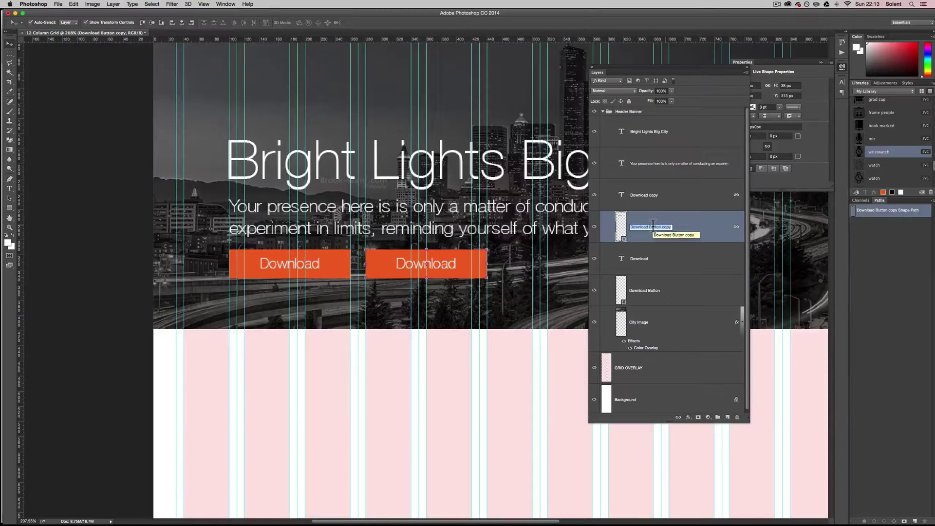
{"action": "double_click", "coordinate": [678, 227]}
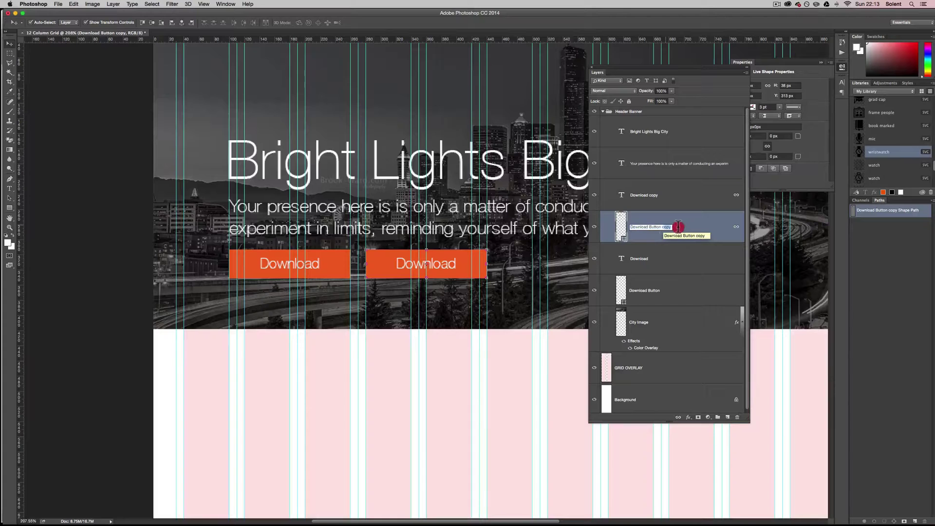
{"action": "type", "text": "c"}
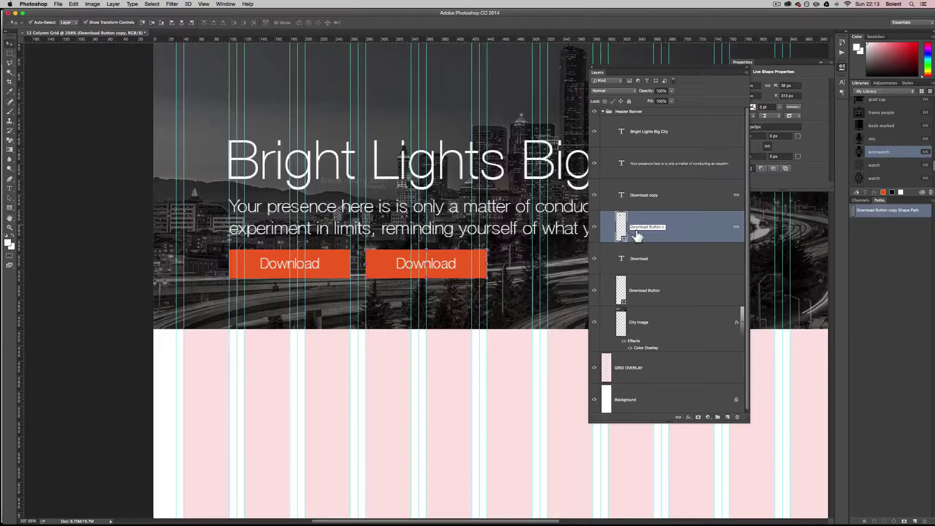
{"action": "left_click_drag", "start_coordinate": [630, 226], "coordinate": [669, 227]}
{"action": "type", "text": "L"}
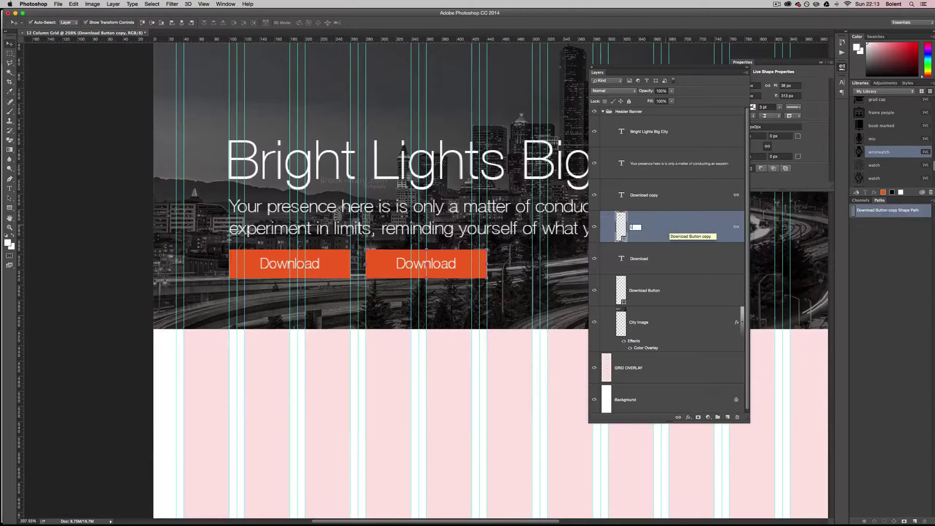
{"action": "type", "text": "earn Ghost Button"}
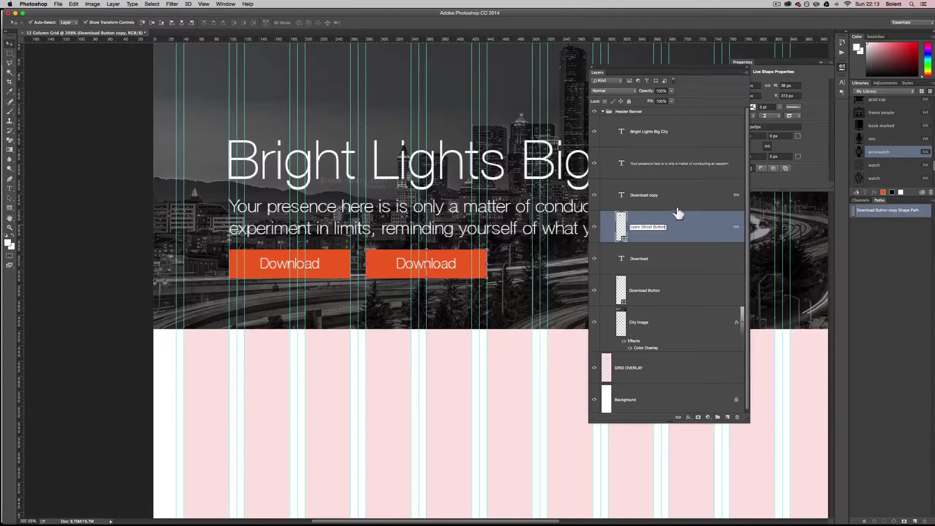
{"action": "left_click", "coordinate": [646, 195]}
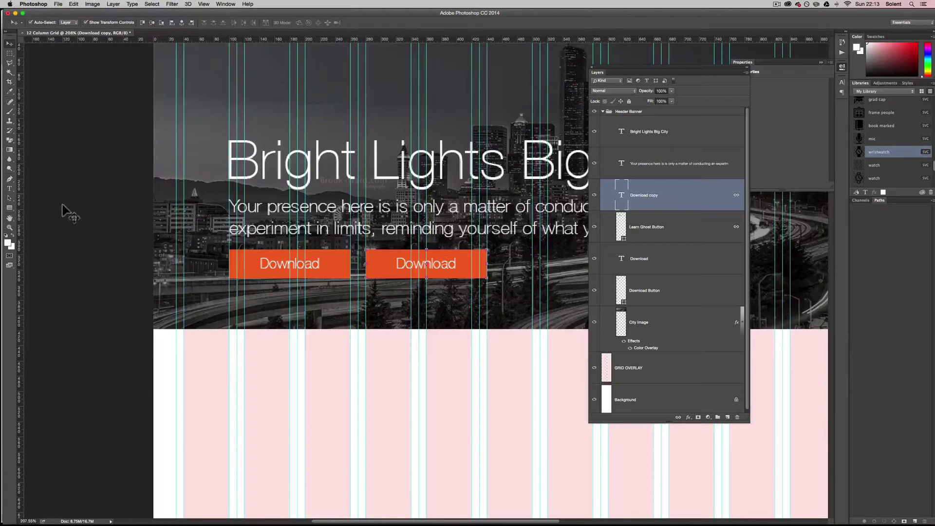
Change the second button's label text from Download to 'Learn More'.
{"action": "left_click", "coordinate": [9, 189]}
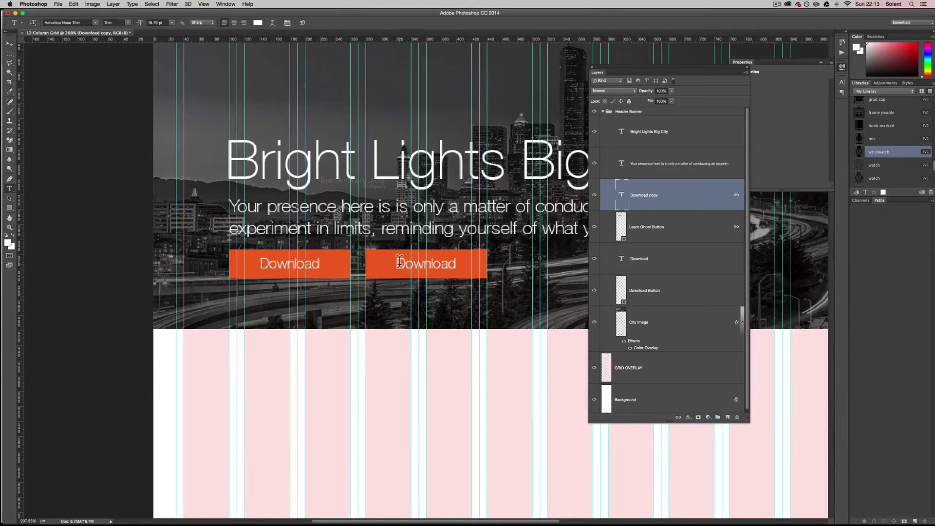
{"action": "left_click_drag", "start_coordinate": [396, 264], "coordinate": [469, 263]}
{"action": "type", "text": "L"}
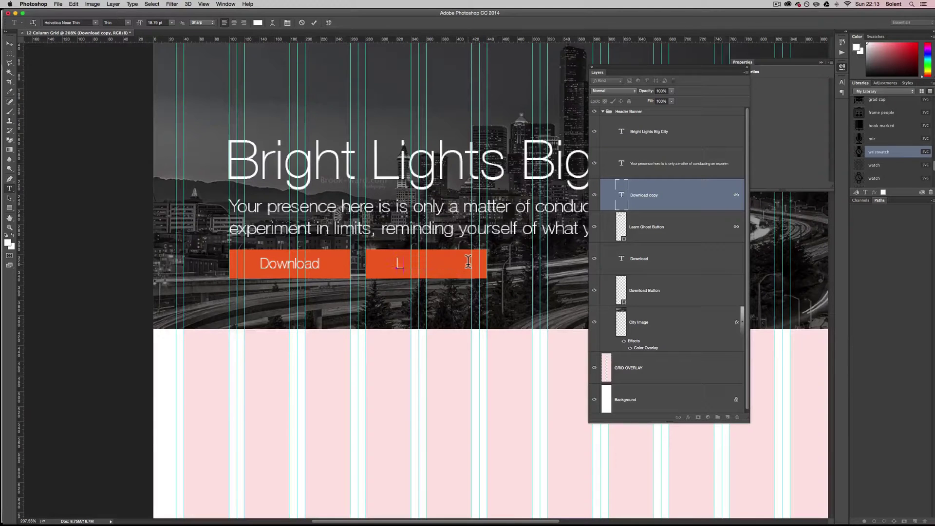
{"action": "type", "text": "earn More"}
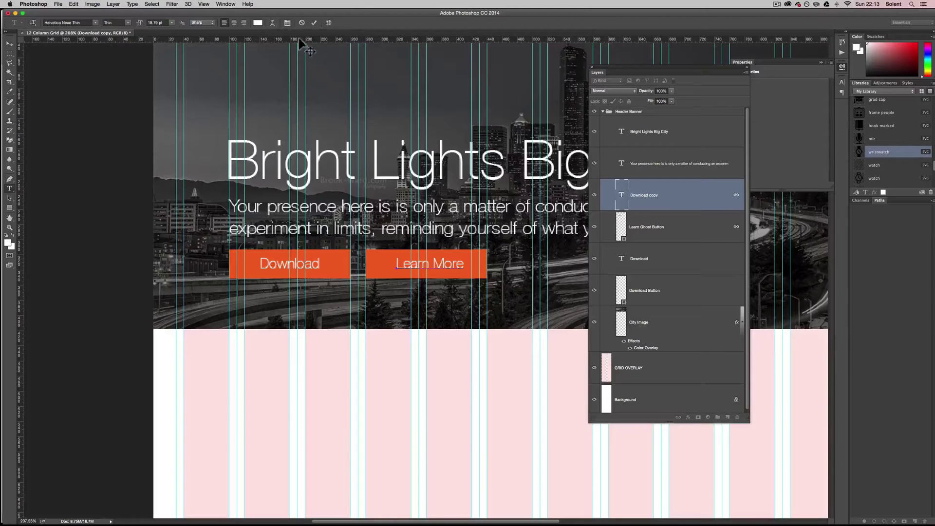
{"action": "left_click", "coordinate": [314, 23]}
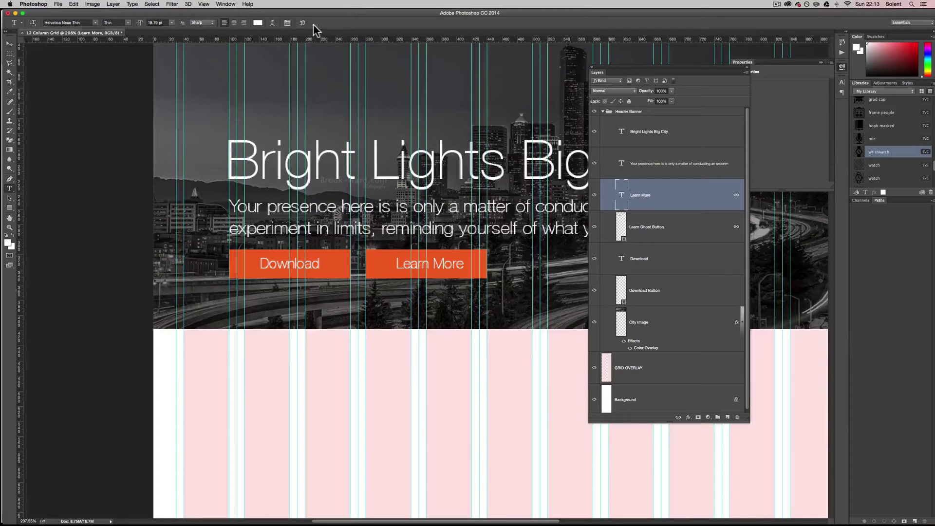
{"action": "left_click", "coordinate": [632, 240]}
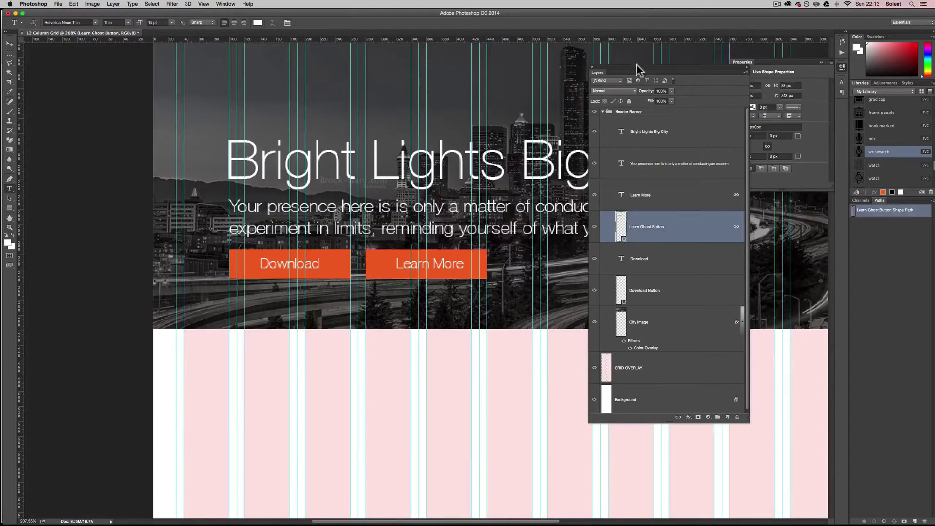
Set the Learn Ghost Button fill to No Color and its stroke to white at 1 pt.
{"action": "left_click_drag", "start_coordinate": [627, 66], "coordinate": [560, 50]}
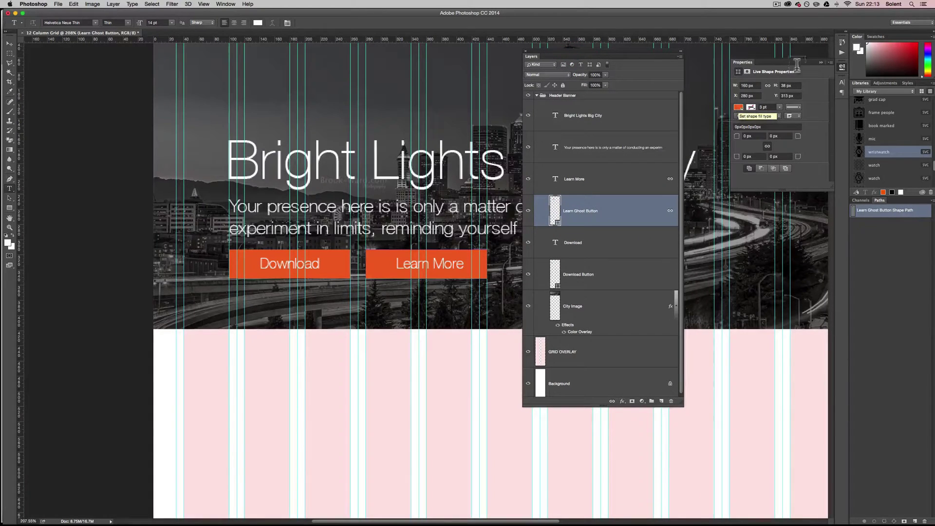
{"action": "left_click", "coordinate": [739, 107]}
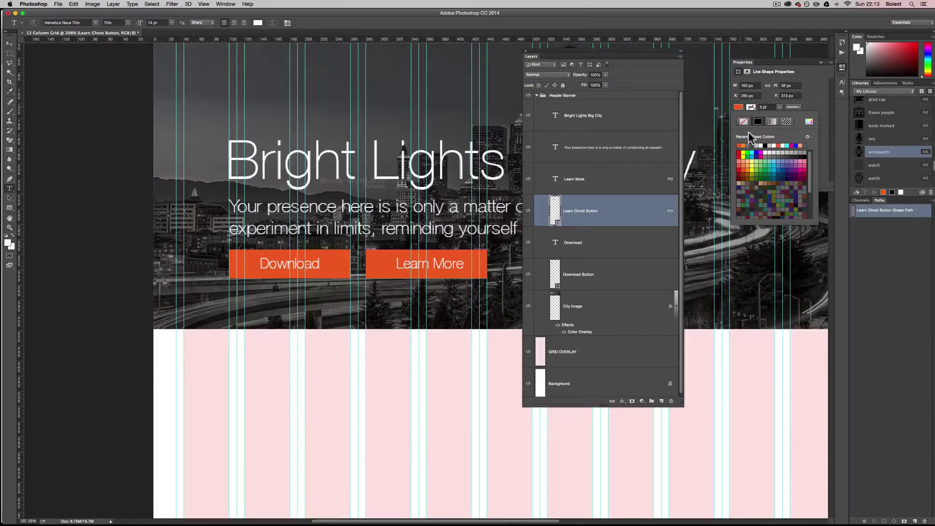
{"action": "left_click", "coordinate": [742, 122]}
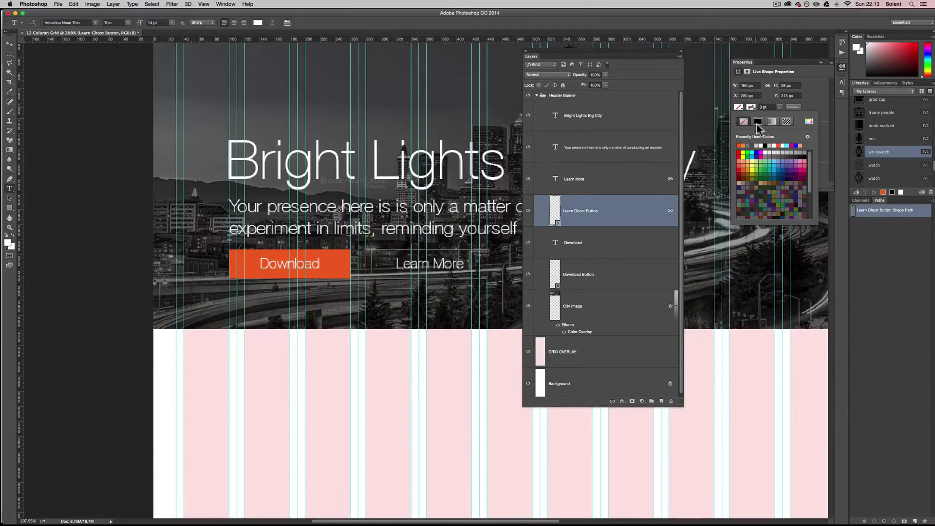
{"action": "left_click", "coordinate": [760, 145]}
{"action": "left_click_drag", "start_coordinate": [762, 109], "coordinate": [774, 108]}
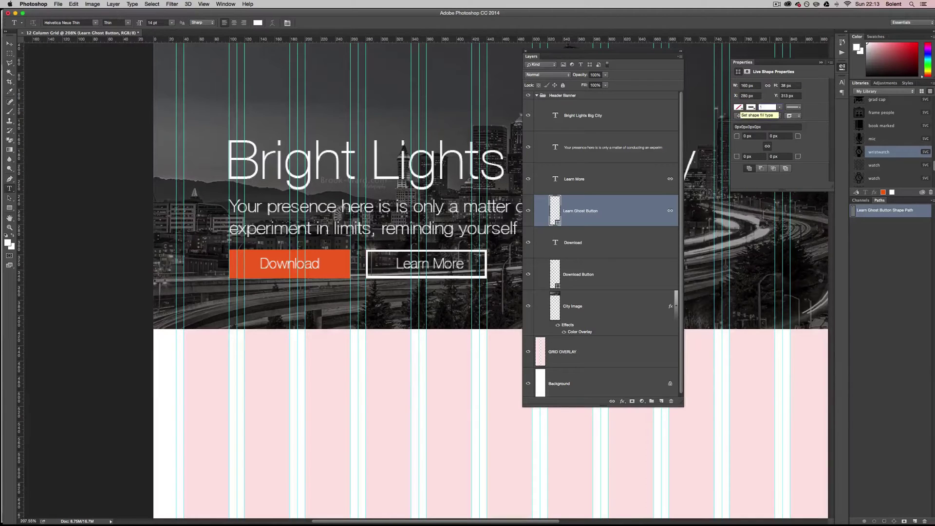
{"action": "key", "text": "Return"}
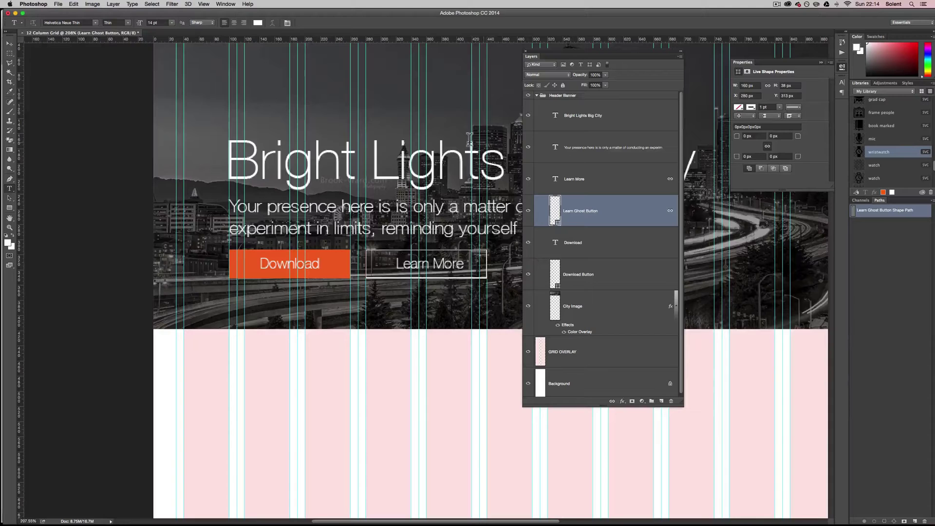
Select the Download Button layer and move the Layers panel to the lower right.
{"action": "left_click", "coordinate": [9, 43]}
{"action": "left_click", "coordinate": [450, 291]}
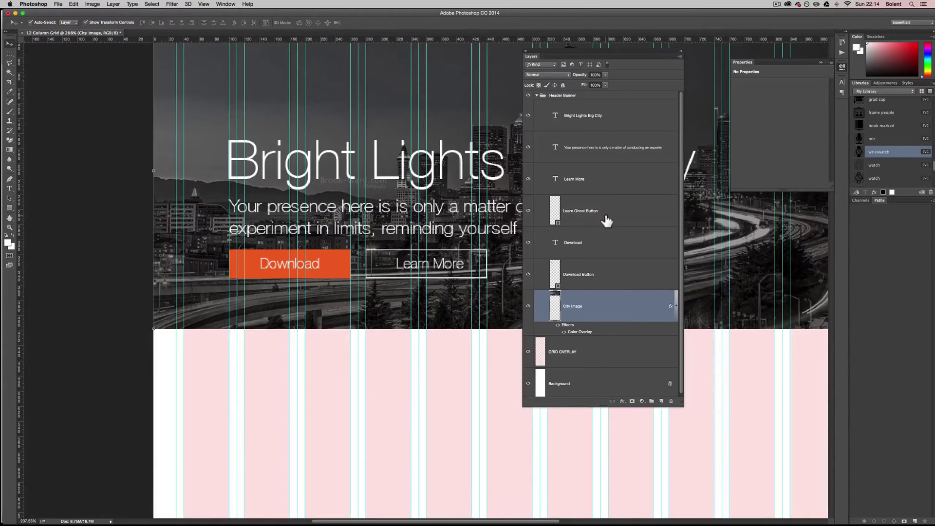
{"action": "left_click", "coordinate": [602, 275]}
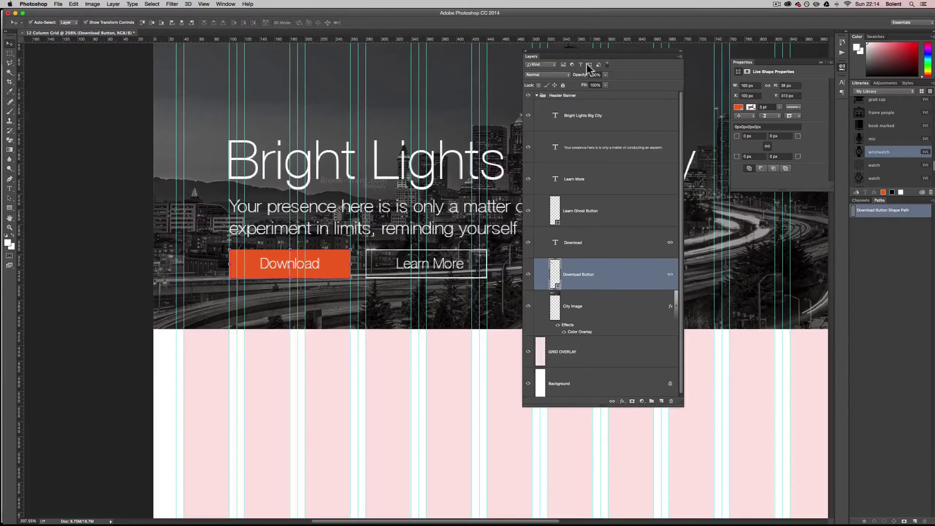
{"action": "left_click_drag", "start_coordinate": [563, 52], "coordinate": [700, 329]}
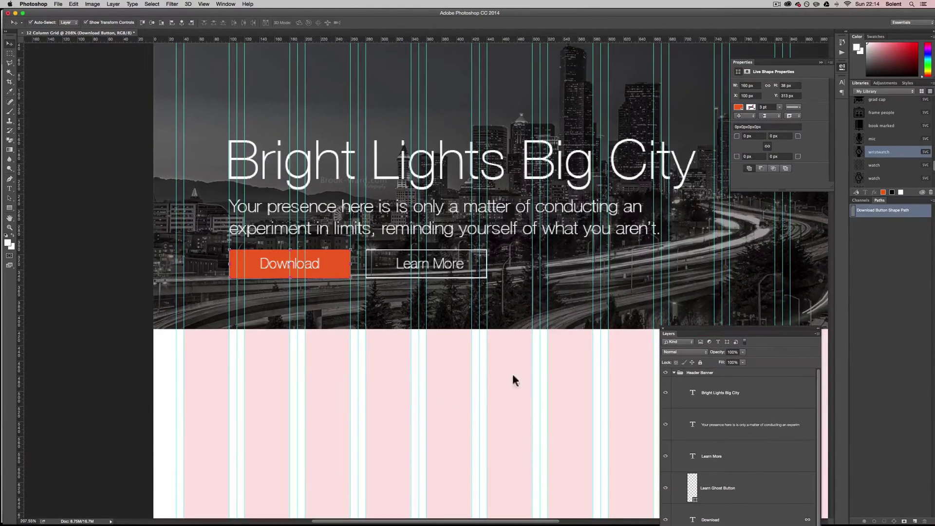
Zoom the view to 100% and hide the cyan column guides.
{"action": "left_click", "coordinate": [9, 227]}
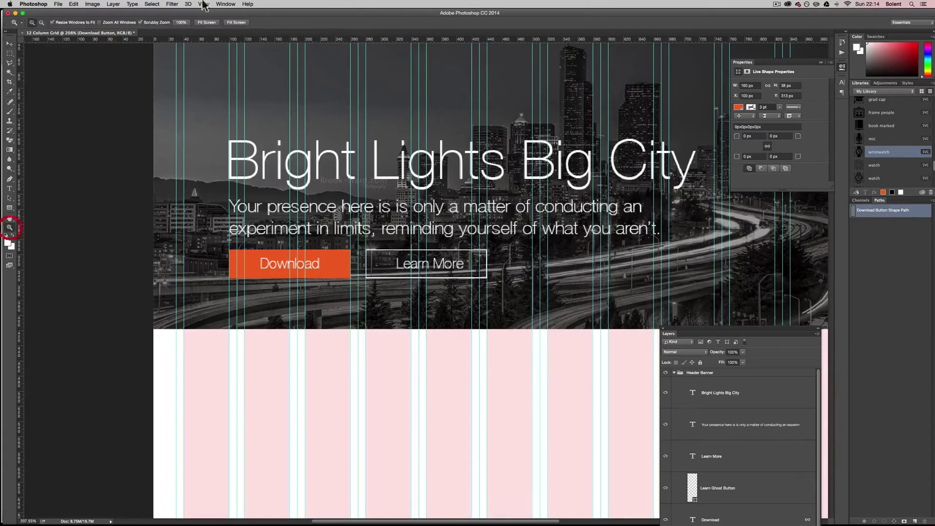
{"action": "left_click", "coordinate": [182, 23]}
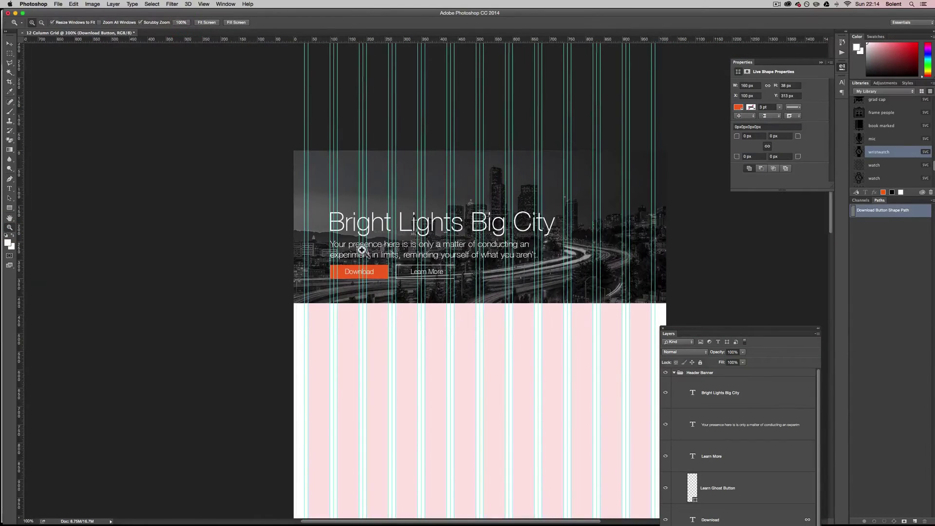
{"action": "key", "text": "super+semicolon"}
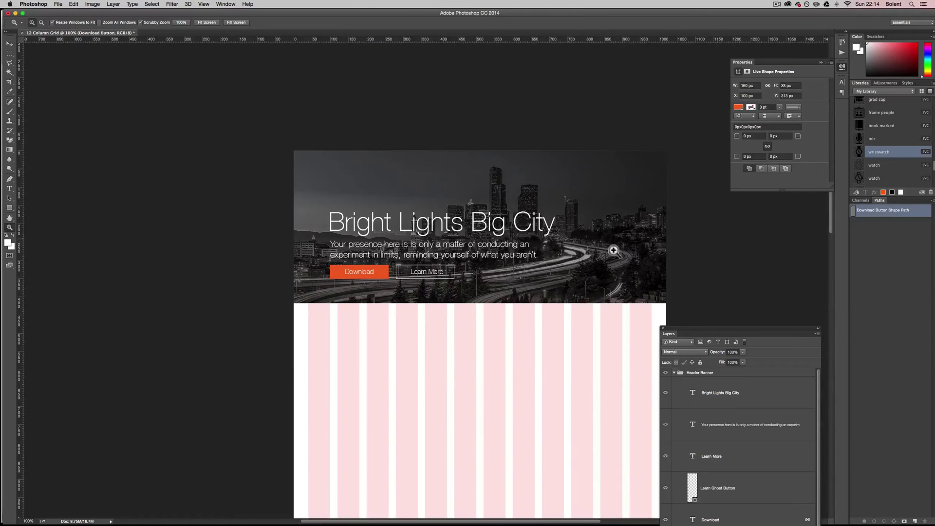
{"action": "scroll", "coordinate": [617, 271], "scroll_direction": "down", "scroll_amount": 3}
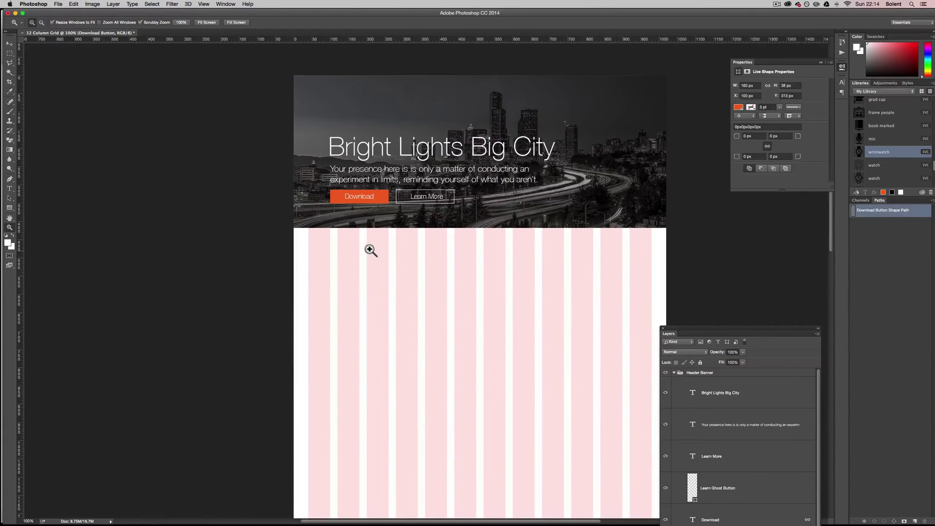